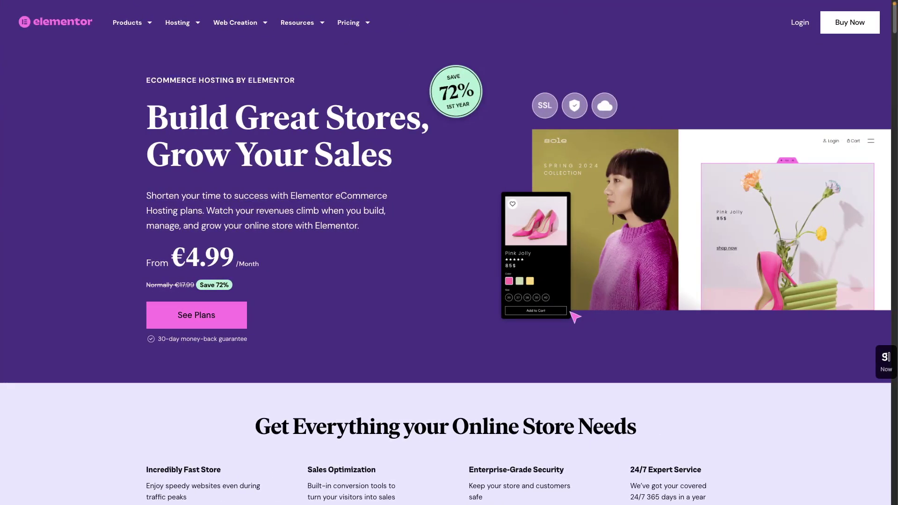
{"action": "scroll", "coordinate": [62, 250], "scroll_direction": "down", "scroll_amount": 4}
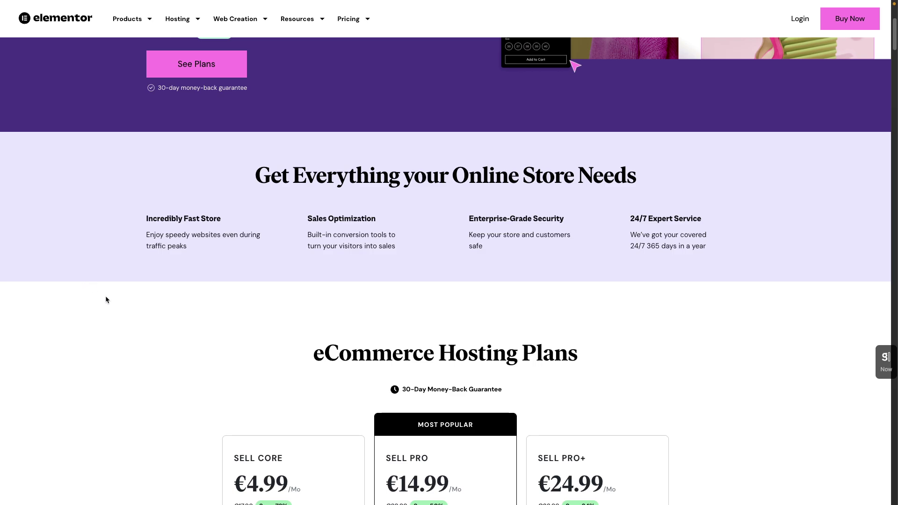
{"action": "scroll", "coordinate": [200, 321], "scroll_direction": "down", "scroll_amount": 1}
{"action": "scroll", "coordinate": [201, 322], "scroll_direction": "down", "scroll_amount": 2}
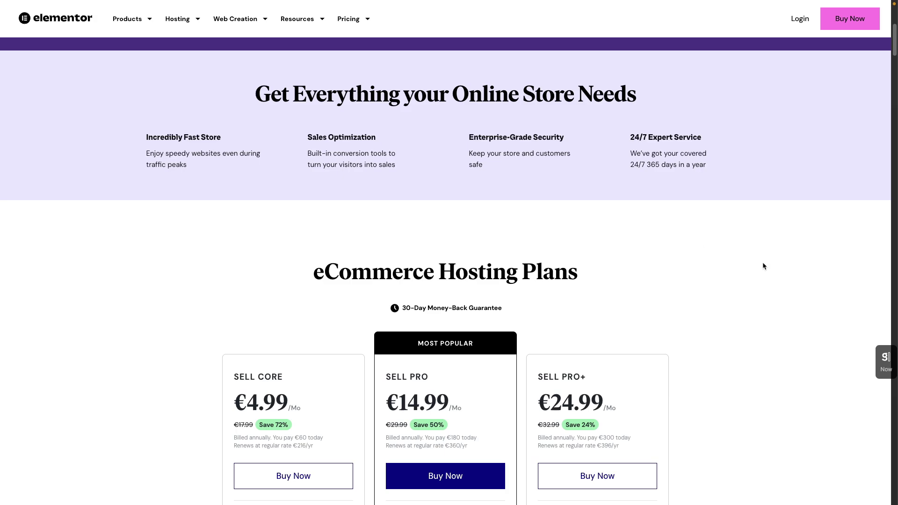
{"action": "scroll", "coordinate": [723, 267], "scroll_direction": "down", "scroll_amount": 2}
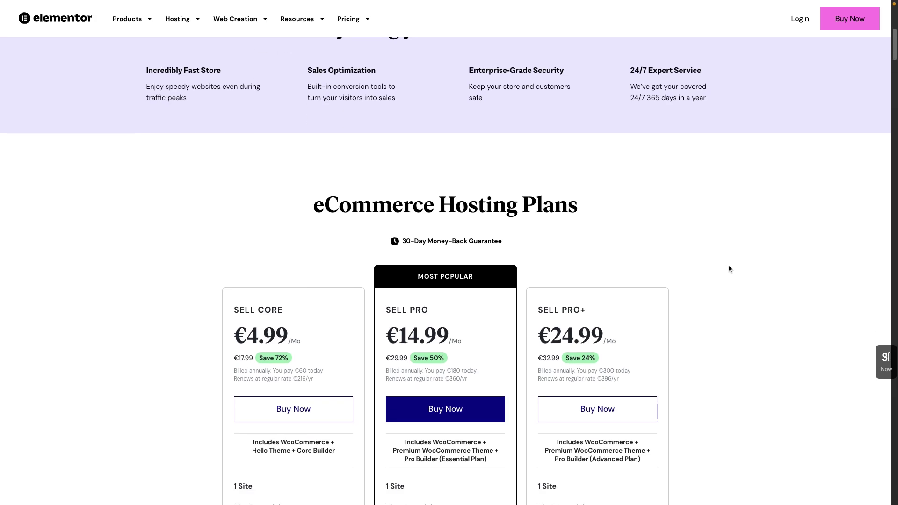
{"action": "scroll", "coordinate": [729, 268], "scroll_direction": "down", "scroll_amount": 2}
{"action": "scroll", "coordinate": [728, 269], "scroll_direction": "down", "scroll_amount": 2}
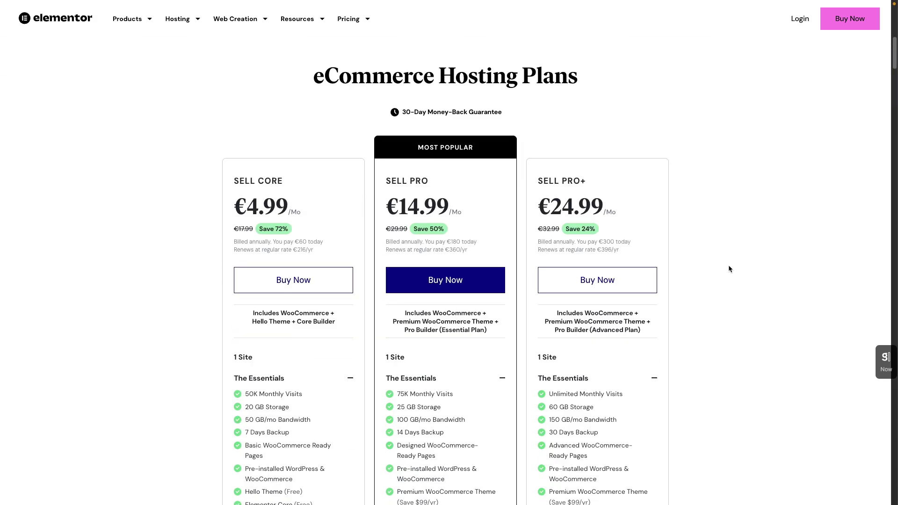
{"action": "scroll", "coordinate": [729, 268], "scroll_direction": "down", "scroll_amount": 1}
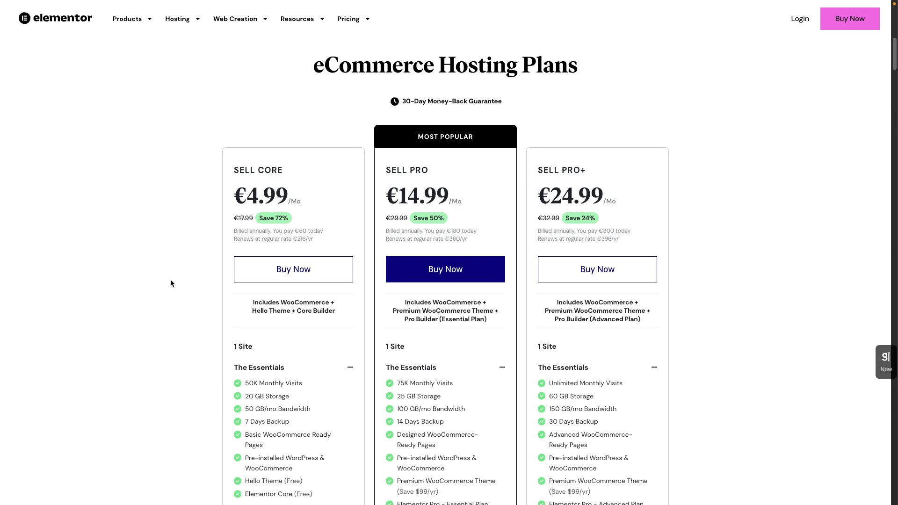
{"action": "scroll", "coordinate": [171, 283], "scroll_direction": "down", "scroll_amount": 1}
{"action": "scroll", "coordinate": [171, 283], "scroll_direction": "down", "scroll_amount": 2}
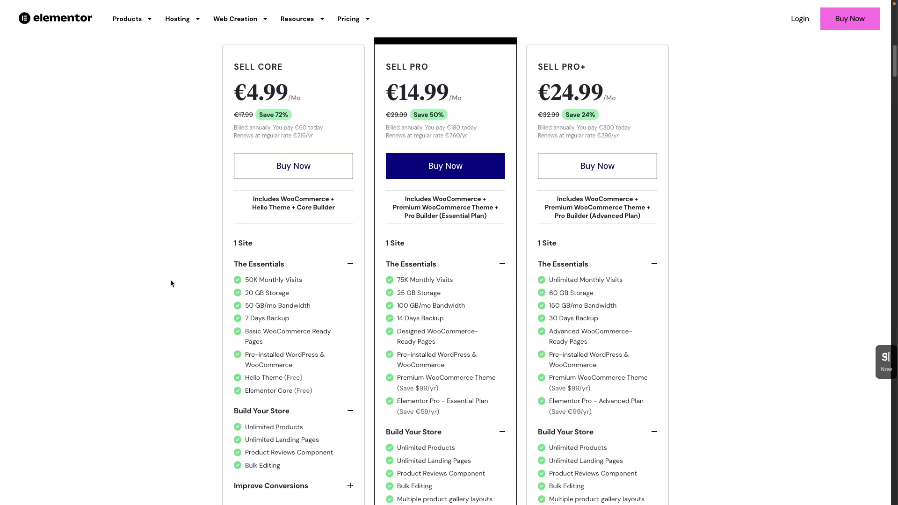
{"action": "scroll", "coordinate": [171, 282], "scroll_direction": "down", "scroll_amount": 1}
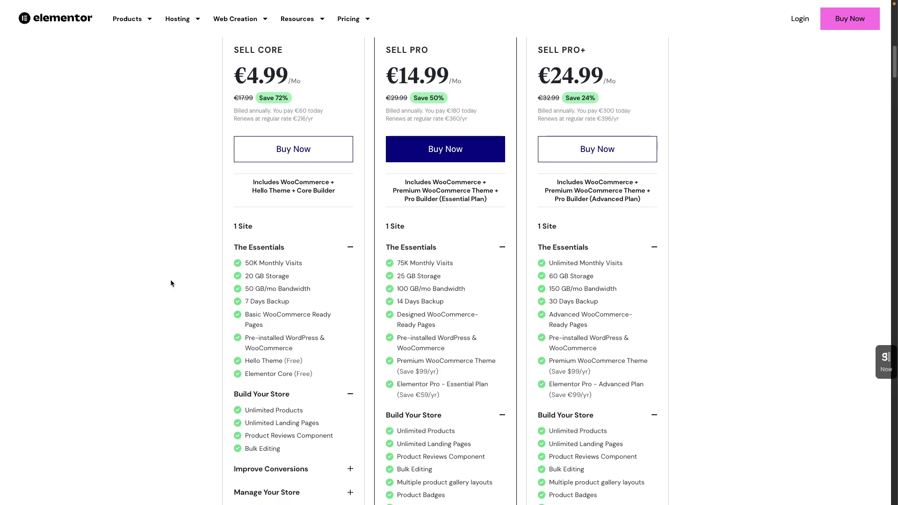
{"action": "scroll", "coordinate": [171, 280], "scroll_direction": "down", "scroll_amount": 2}
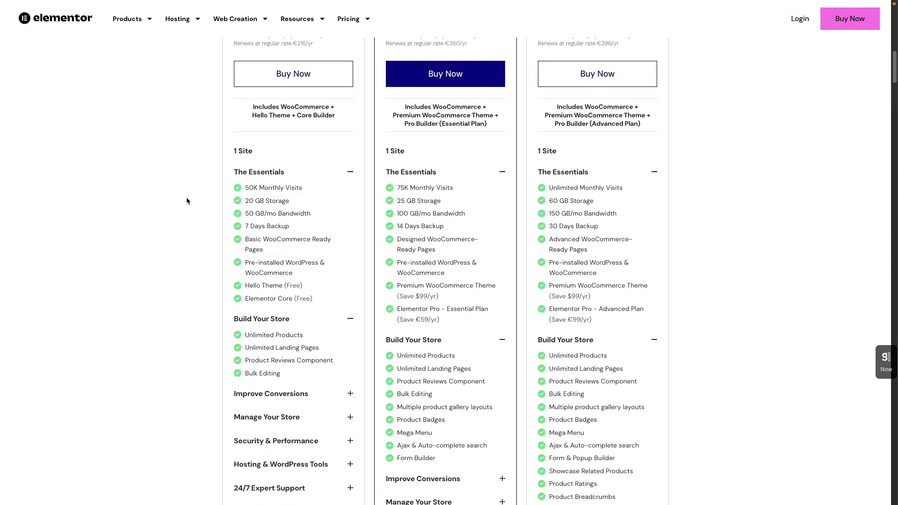
{"action": "scroll", "coordinate": [187, 200], "scroll_direction": "down", "scroll_amount": 1}
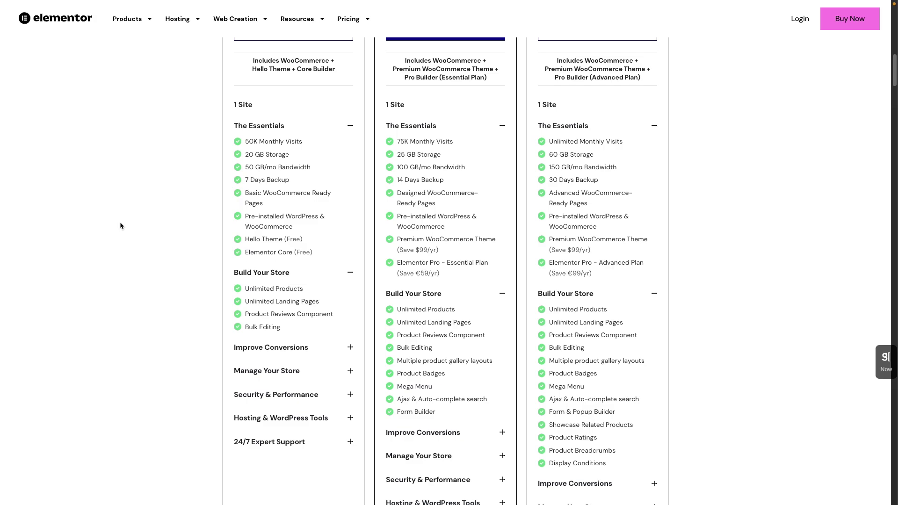
{"action": "scroll", "coordinate": [120, 222], "scroll_direction": "down", "scroll_amount": 2}
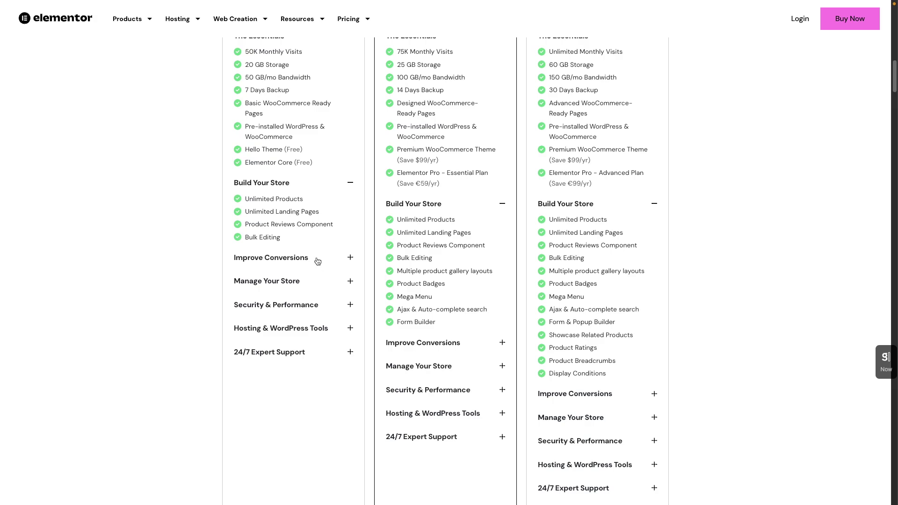
Step: Expand the Improve Conversions, Manage Your Store, Security & Performance, Hosting & WordPress Tools and 24/7 Expert Support groups
{"action": "left_click", "coordinate": [342, 259]}
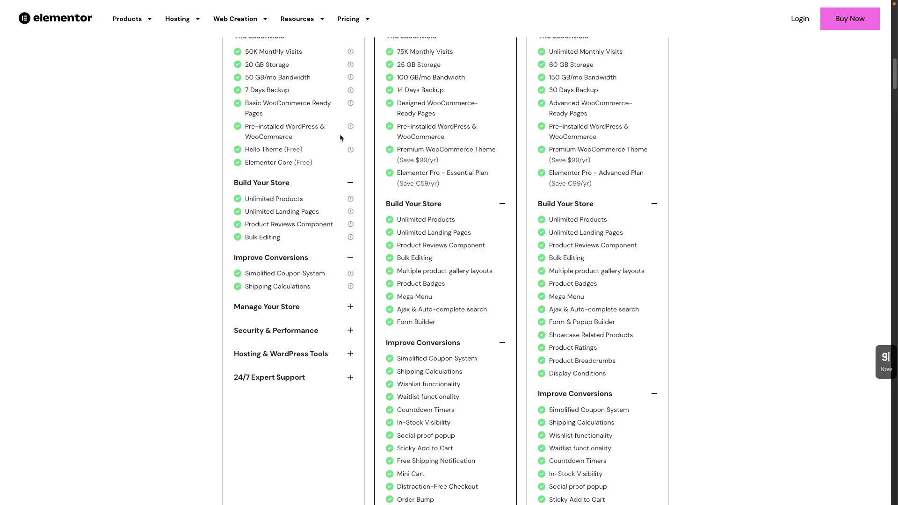
{"action": "scroll", "coordinate": [340, 137], "scroll_direction": "up", "scroll_amount": 2}
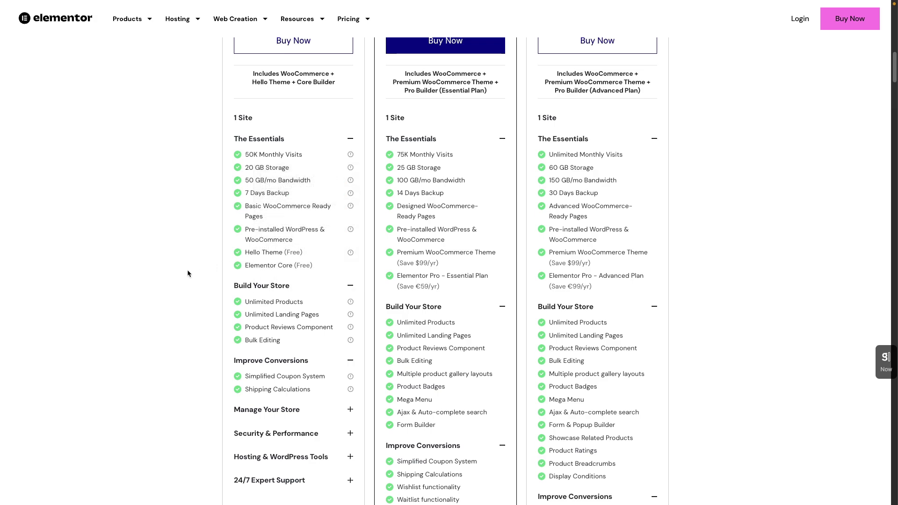
{"action": "scroll", "coordinate": [176, 280], "scroll_direction": "down", "scroll_amount": 1}
{"action": "scroll", "coordinate": [167, 288], "scroll_direction": "down", "scroll_amount": 1}
{"action": "scroll", "coordinate": [167, 288], "scroll_direction": "down", "scroll_amount": 1}
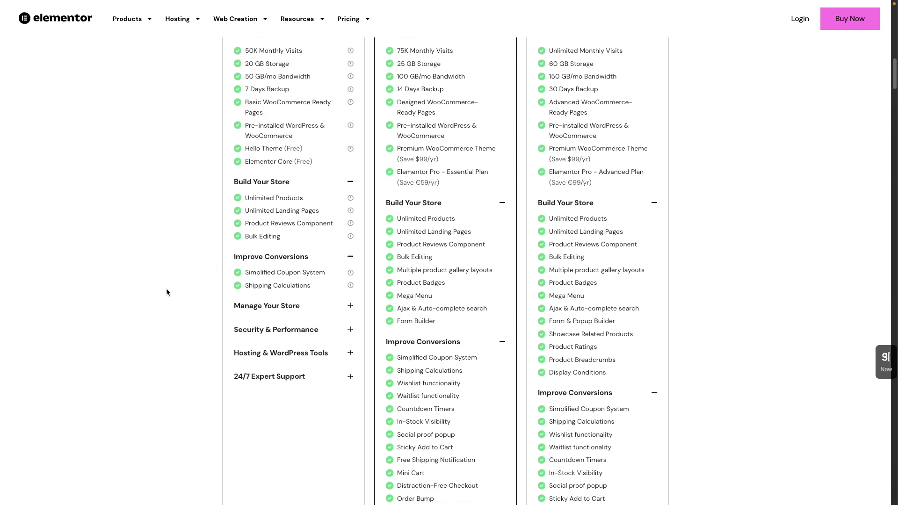
{"action": "scroll", "coordinate": [281, 281], "scroll_direction": "down", "scroll_amount": 1}
{"action": "left_click", "coordinate": [350, 264]}
{"action": "scroll", "coordinate": [352, 309], "scroll_direction": "down", "scroll_amount": 2}
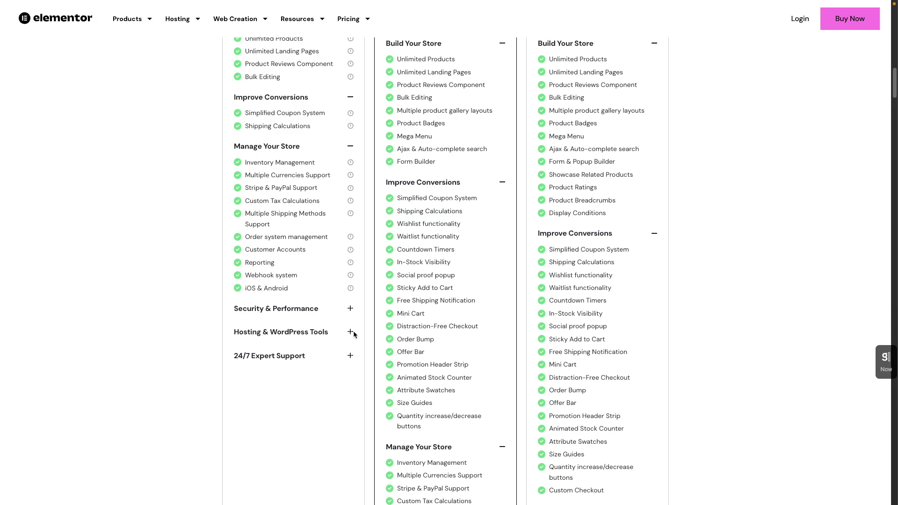
{"action": "left_click", "coordinate": [350, 298]}
{"action": "scroll", "coordinate": [350, 298], "scroll_direction": "down", "scroll_amount": 3}
{"action": "left_click", "coordinate": [350, 334]}
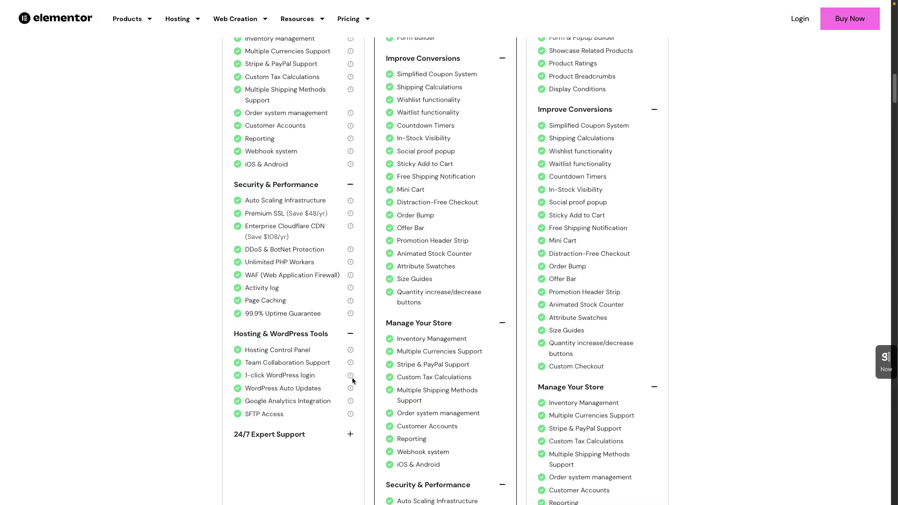
{"action": "left_click", "coordinate": [350, 434]}
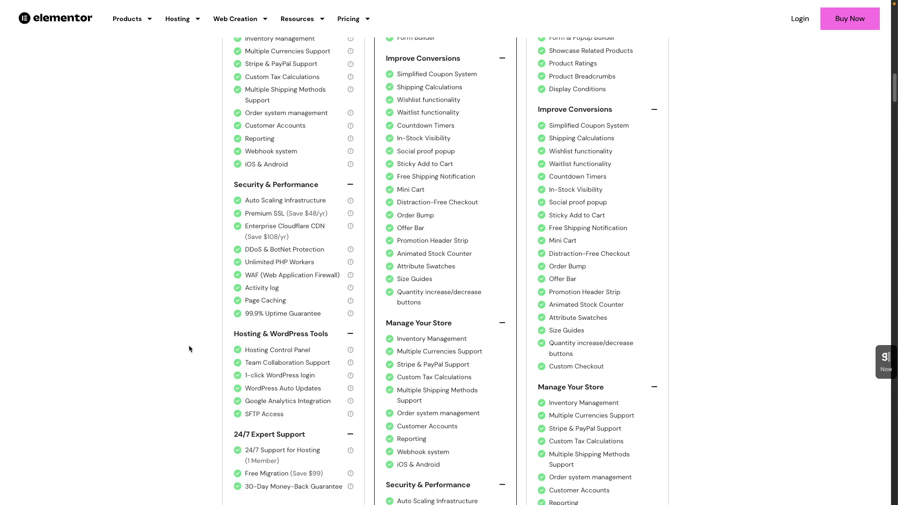
{"action": "scroll", "coordinate": [183, 341], "scroll_direction": "up", "scroll_amount": 1}
{"action": "scroll", "coordinate": [183, 341], "scroll_direction": "up", "scroll_amount": 1}
{"action": "scroll", "coordinate": [182, 342], "scroll_direction": "up", "scroll_amount": 1}
{"action": "scroll", "coordinate": [182, 341], "scroll_direction": "up", "scroll_amount": 1}
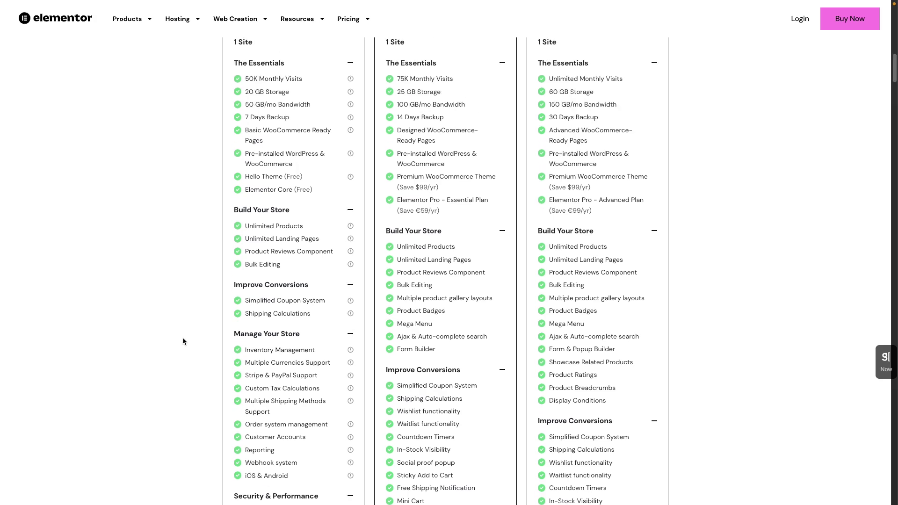
{"action": "scroll", "coordinate": [182, 341], "scroll_direction": "up", "scroll_amount": 3}
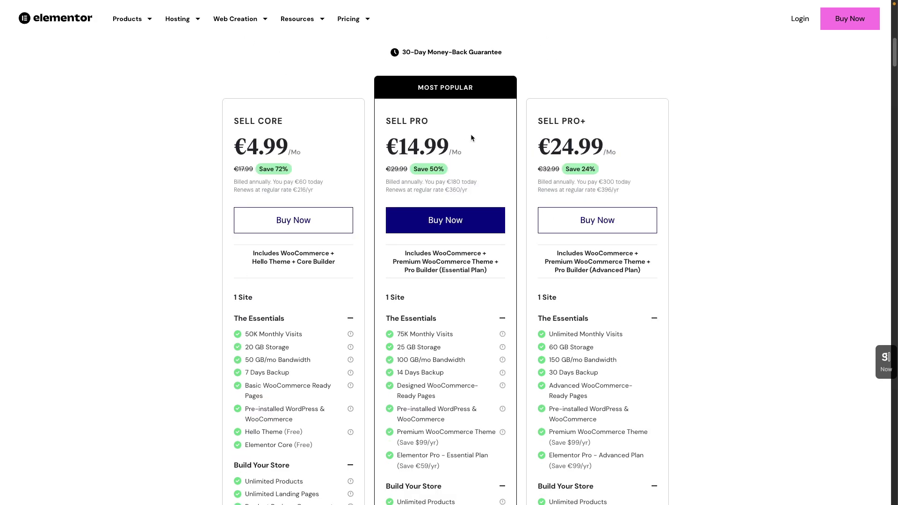
{"action": "scroll", "coordinate": [472, 144], "scroll_direction": "down", "scroll_amount": 3}
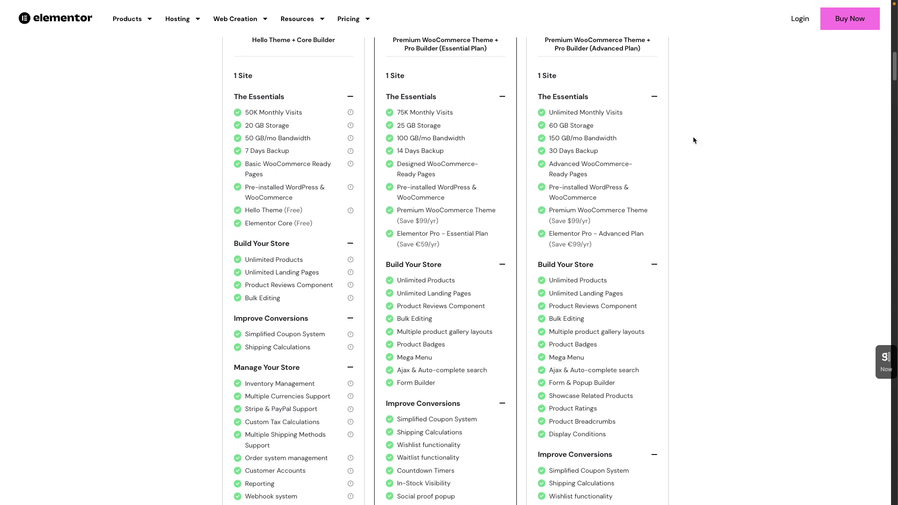
{"action": "scroll", "coordinate": [673, 152], "scroll_direction": "up", "scroll_amount": 2}
{"action": "scroll", "coordinate": [671, 153], "scroll_direction": "up", "scroll_amount": 1}
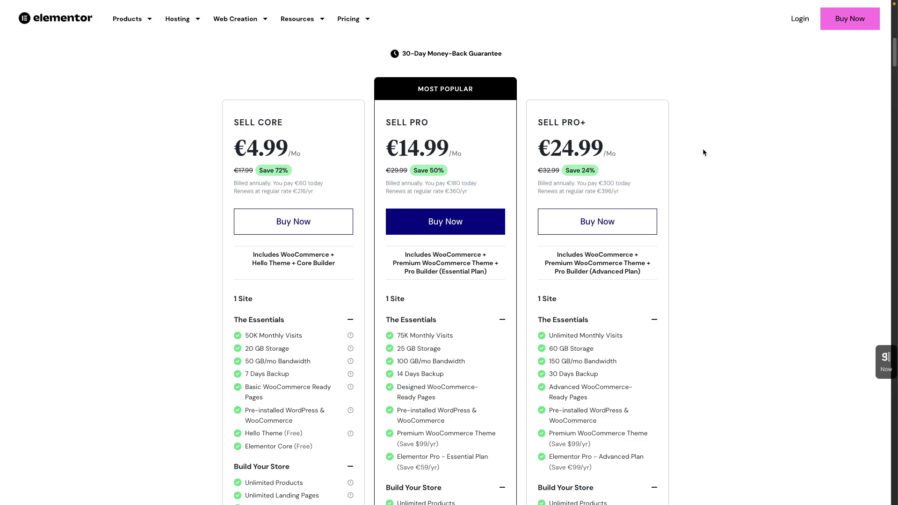
{"action": "scroll", "coordinate": [703, 148], "scroll_direction": "up", "scroll_amount": 1}
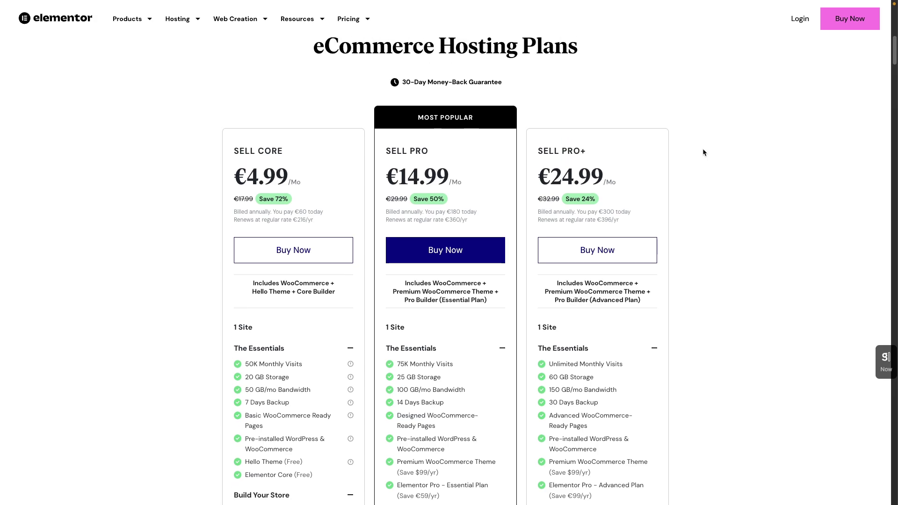
{"action": "scroll", "coordinate": [702, 148], "scroll_direction": "down", "scroll_amount": 2}
{"action": "scroll", "coordinate": [702, 148], "scroll_direction": "down", "scroll_amount": 2}
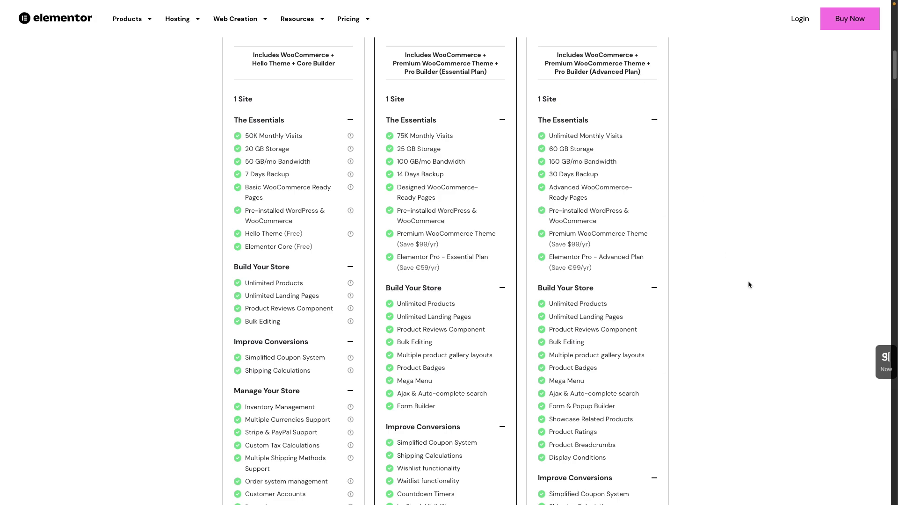
{"action": "scroll", "coordinate": [749, 284], "scroll_direction": "down", "scroll_amount": 1}
{"action": "scroll", "coordinate": [748, 284], "scroll_direction": "down", "scroll_amount": 1}
{"action": "scroll", "coordinate": [748, 284], "scroll_direction": "down", "scroll_amount": 1}
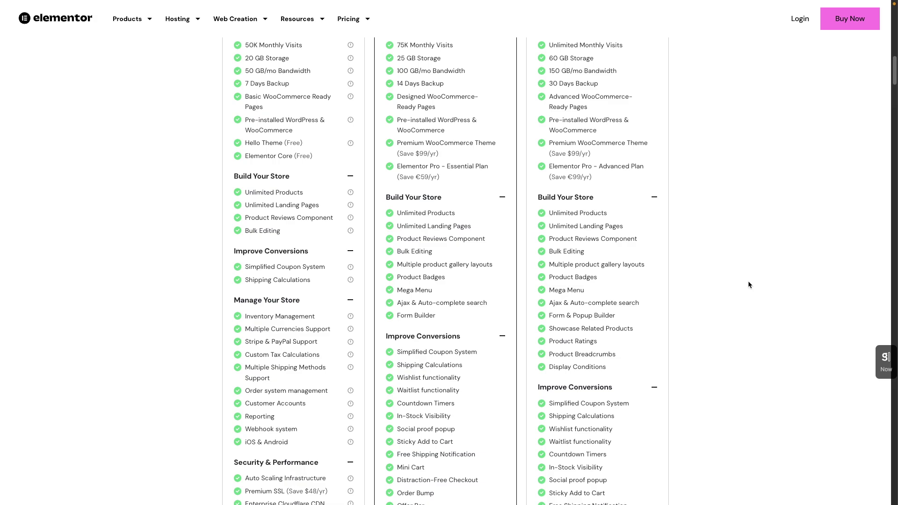
{"action": "mouse_move", "coordinate": [597, 211]}
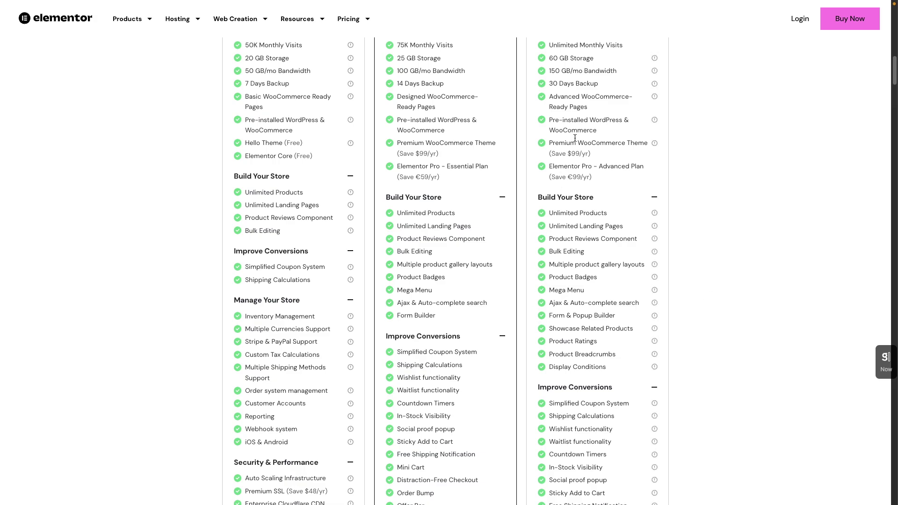
{"action": "scroll", "coordinate": [729, 193], "scroll_direction": "up", "scroll_amount": 2}
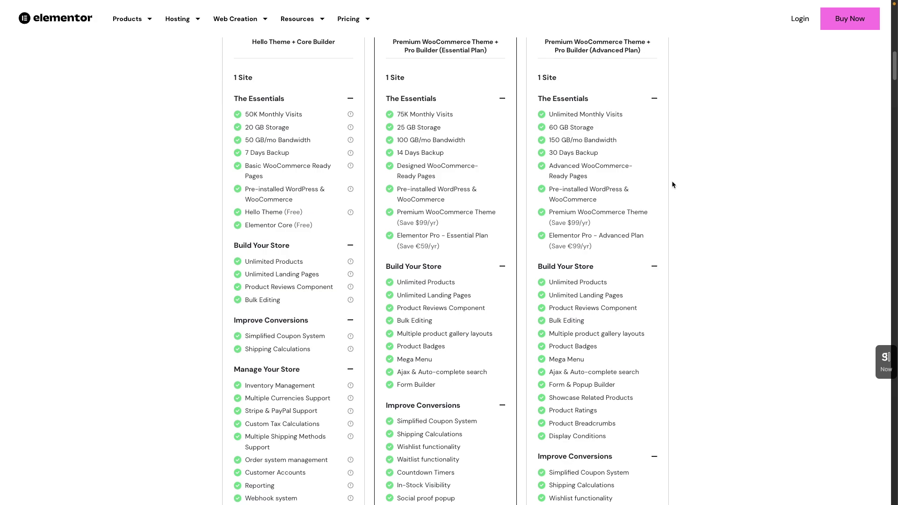
{"action": "scroll", "coordinate": [700, 341], "scroll_direction": "down", "scroll_amount": 10}
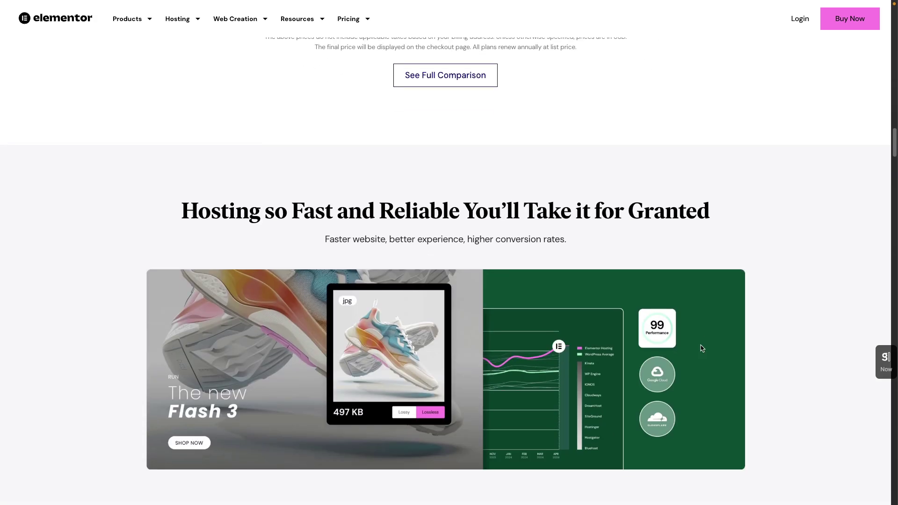
{"action": "scroll", "coordinate": [699, 343], "scroll_direction": "down", "scroll_amount": 2}
{"action": "scroll", "coordinate": [751, 346], "scroll_direction": "down", "scroll_amount": 2}
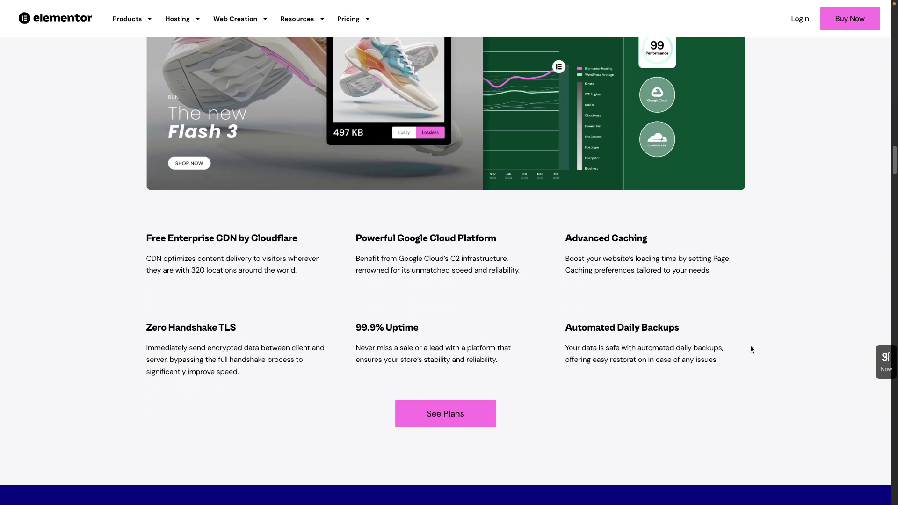
{"action": "scroll", "coordinate": [750, 346], "scroll_direction": "down", "scroll_amount": 1}
{"action": "scroll", "coordinate": [750, 347], "scroll_direction": "down", "scroll_amount": 1}
{"action": "scroll", "coordinate": [751, 348], "scroll_direction": "down", "scroll_amount": 1}
{"action": "scroll", "coordinate": [751, 349], "scroll_direction": "down", "scroll_amount": 1}
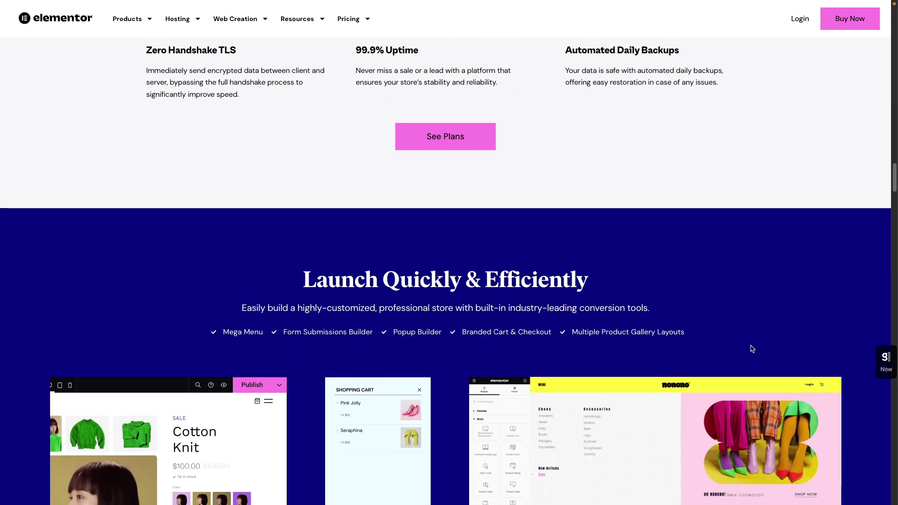
{"action": "scroll", "coordinate": [751, 349], "scroll_direction": "down", "scroll_amount": 1}
{"action": "scroll", "coordinate": [751, 348], "scroll_direction": "down", "scroll_amount": 1}
{"action": "scroll", "coordinate": [750, 349], "scroll_direction": "down", "scroll_amount": 3}
{"action": "scroll", "coordinate": [750, 344], "scroll_direction": "down", "scroll_amount": 1}
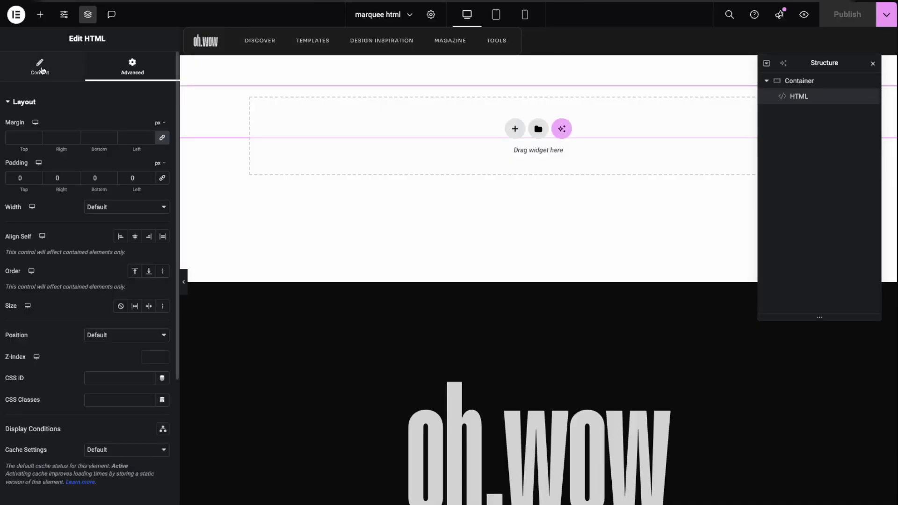
Step: Review the marquee HTML widget's content code, then its Advanced custom CSS
{"action": "left_click", "coordinate": [42, 70]}
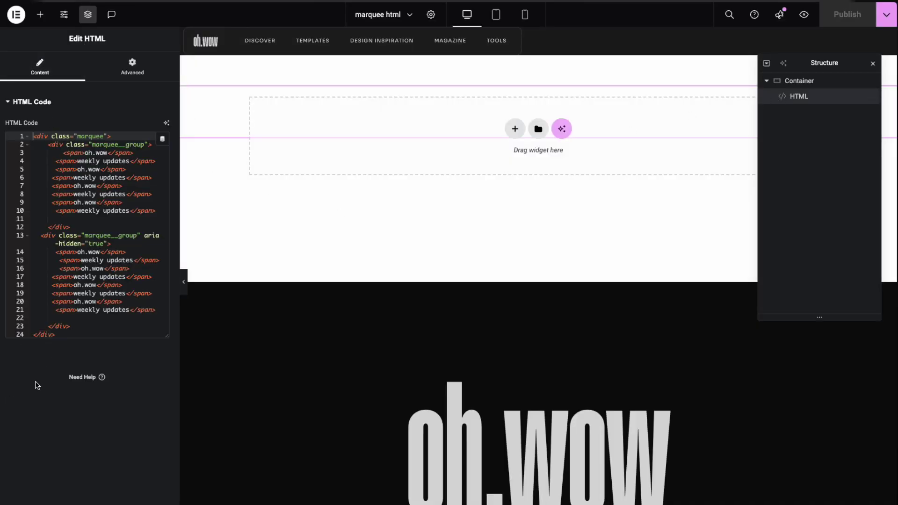
{"action": "left_click", "coordinate": [132, 71]}
{"action": "scroll", "coordinate": [64, 472], "scroll_direction": "down", "scroll_amount": 5}
{"action": "left_click", "coordinate": [54, 465]}
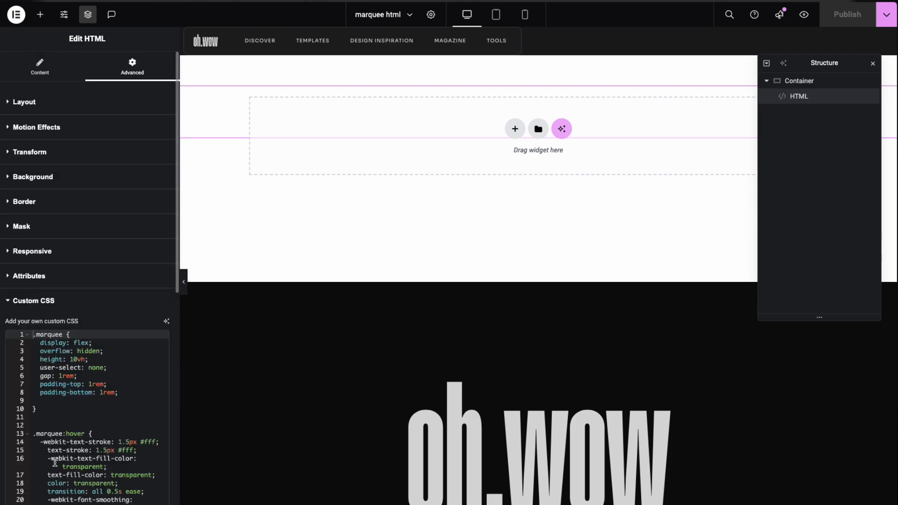
{"action": "scroll", "coordinate": [57, 464], "scroll_direction": "down", "scroll_amount": 2}
{"action": "scroll", "coordinate": [57, 461], "scroll_direction": "down", "scroll_amount": 3}
{"action": "scroll", "coordinate": [57, 461], "scroll_direction": "down", "scroll_amount": 2}
{"action": "scroll", "coordinate": [57, 461], "scroll_direction": "down", "scroll_amount": 2}
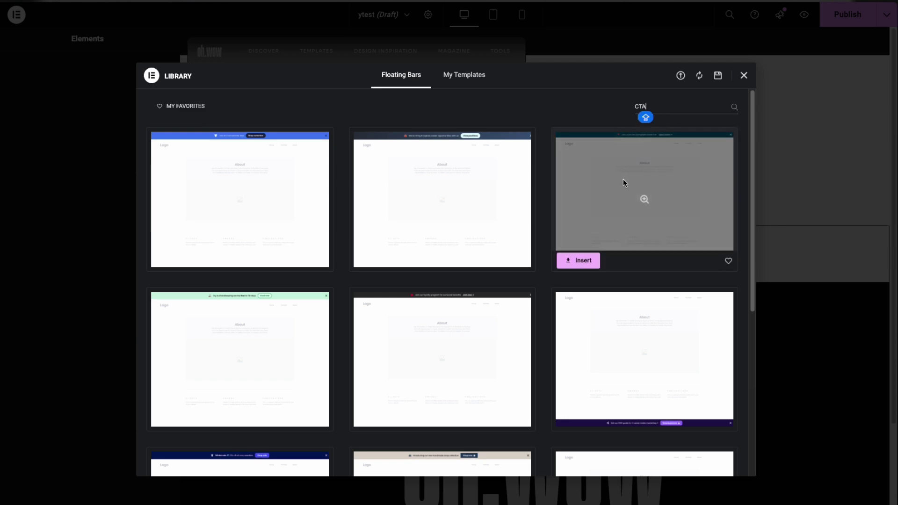
Step: Preview the blue banner, purple 'Start for free' ticker and handmade soap floating-bar templates without inserting any
{"action": "left_click", "coordinate": [623, 184]}
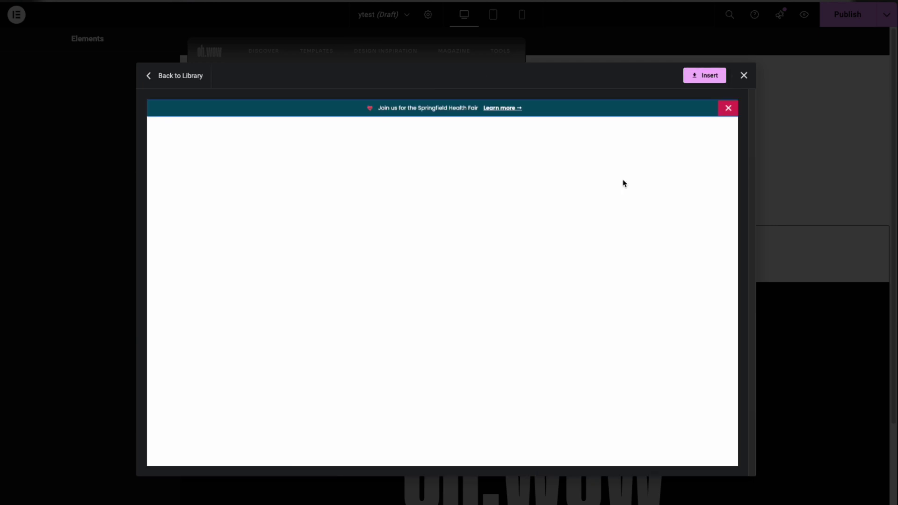
{"action": "left_click", "coordinate": [149, 77]}
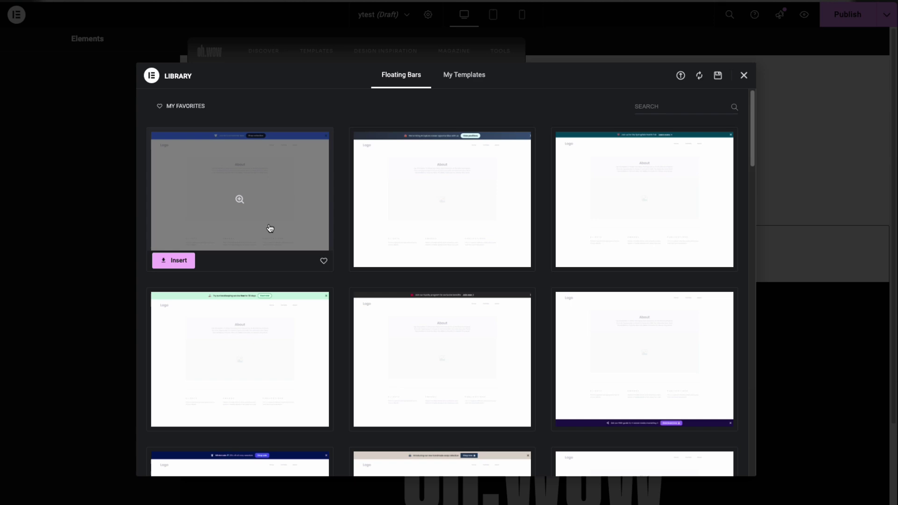
{"action": "left_click", "coordinate": [269, 228]}
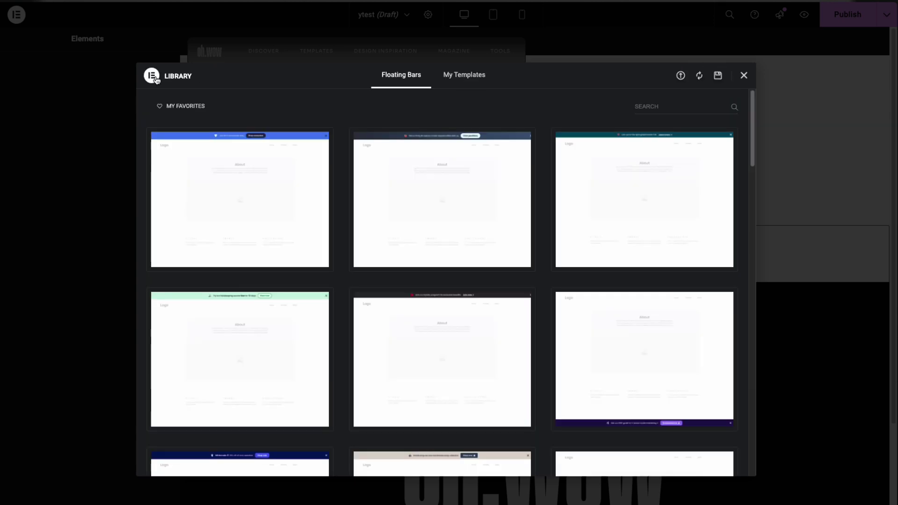
{"action": "scroll", "coordinate": [508, 375], "scroll_direction": "down", "scroll_amount": 2}
{"action": "scroll", "coordinate": [508, 374], "scroll_direction": "down", "scroll_amount": 4}
{"action": "left_click", "coordinate": [597, 260]}
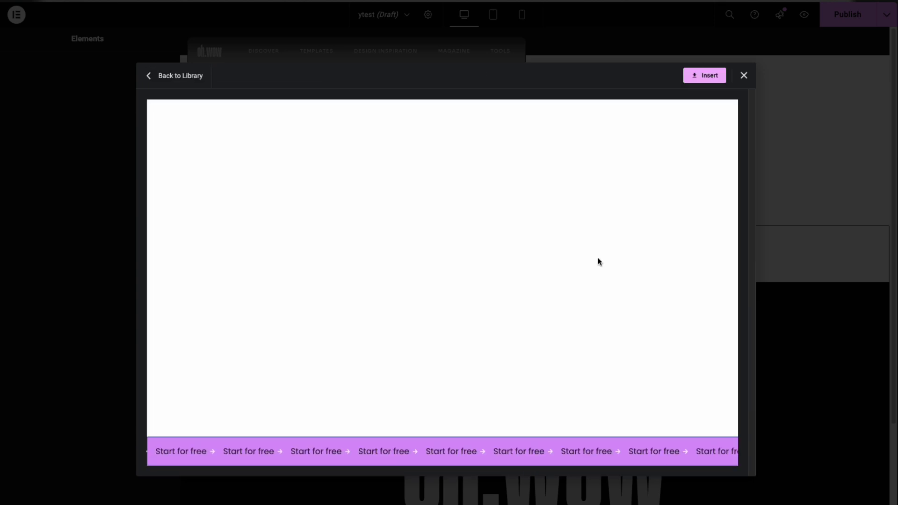
{"action": "left_click", "coordinate": [149, 77]}
{"action": "scroll", "coordinate": [411, 286], "scroll_direction": "down", "scroll_amount": 3}
{"action": "scroll", "coordinate": [421, 365], "scroll_direction": "down", "scroll_amount": 1}
{"action": "scroll", "coordinate": [433, 220], "scroll_direction": "down", "scroll_amount": 2}
{"action": "mouse_move", "coordinate": [442, 209]}
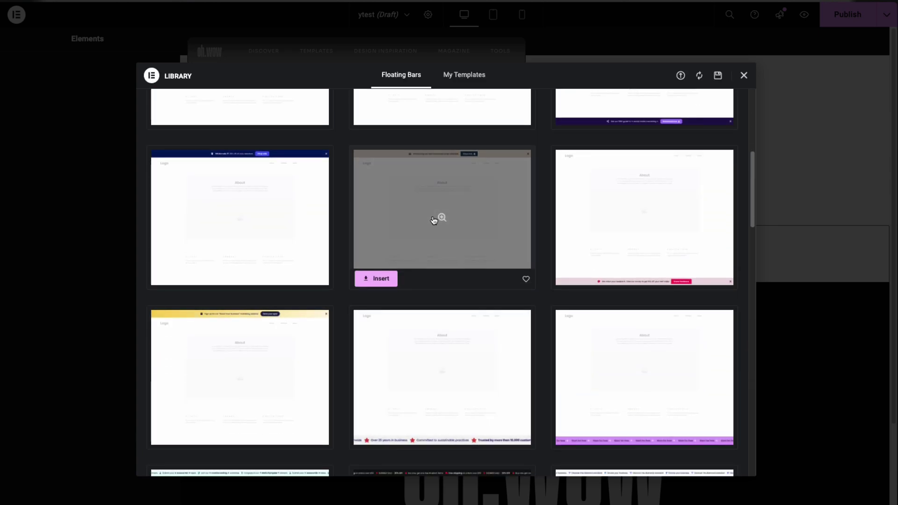
{"action": "left_click", "coordinate": [433, 219]}
{"action": "left_click", "coordinate": [147, 75]}
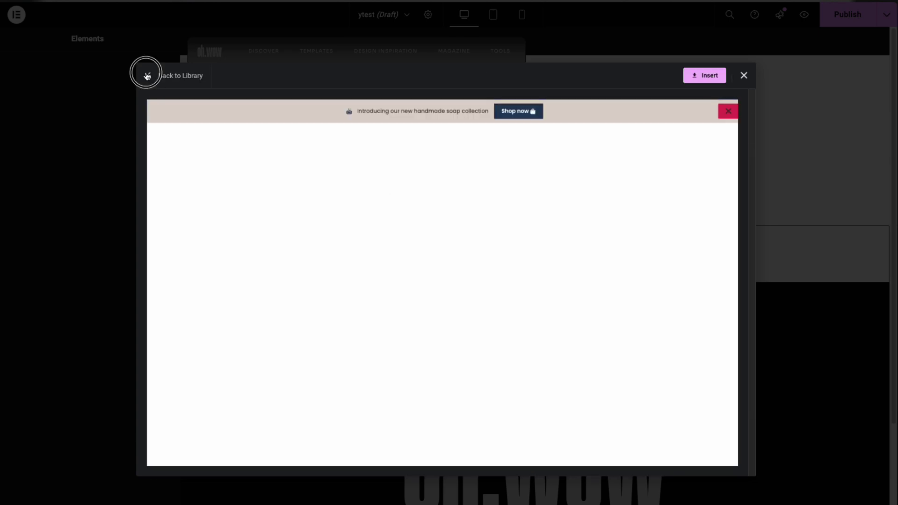
{"action": "scroll", "coordinate": [395, 386], "scroll_direction": "down", "scroll_amount": 3}
{"action": "scroll", "coordinate": [221, 215], "scroll_direction": "down", "scroll_amount": 2}
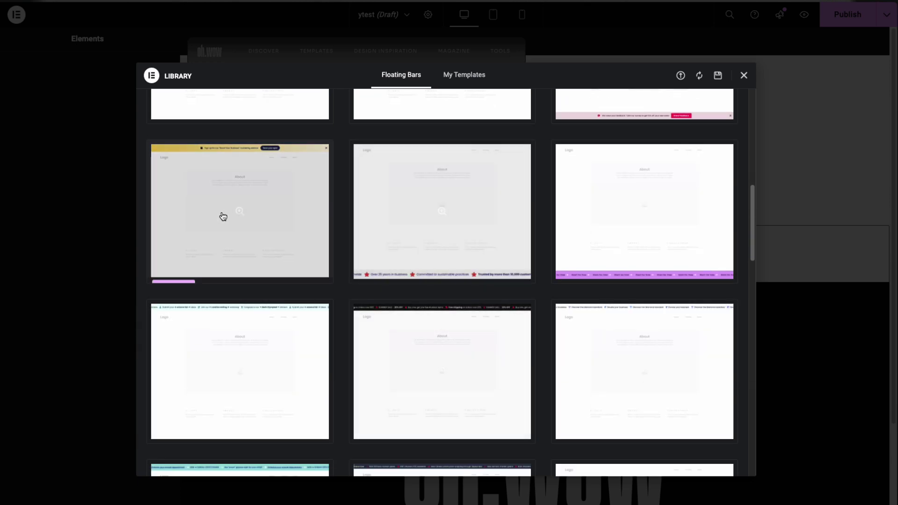
{"action": "scroll", "coordinate": [255, 366], "scroll_direction": "down", "scroll_amount": 2}
{"action": "scroll", "coordinate": [415, 363], "scroll_direction": "down", "scroll_amount": 2}
{"action": "scroll", "coordinate": [449, 363], "scroll_direction": "down", "scroll_amount": 2}
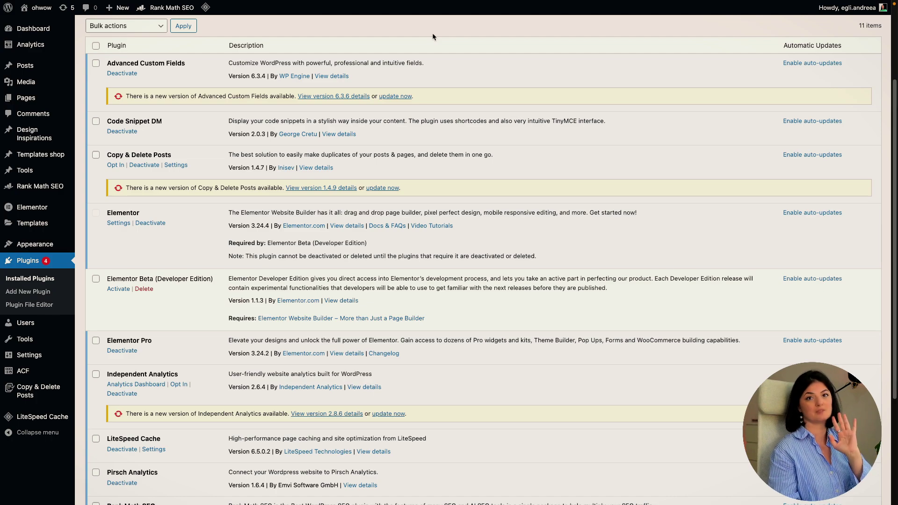
{"action": "mouse_move", "coordinate": [33, 223]}
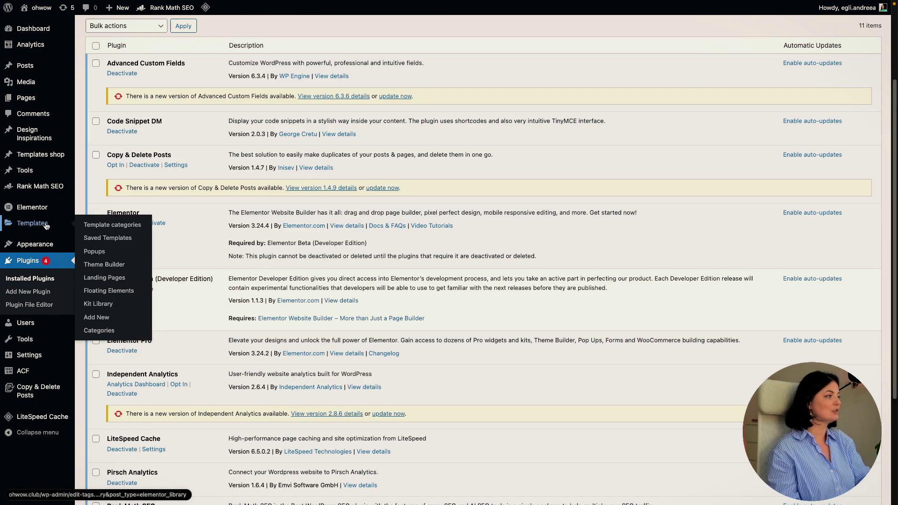
Step: Go to Templates > Floating Elements in the admin sidebar
{"action": "left_click", "coordinate": [108, 290]}
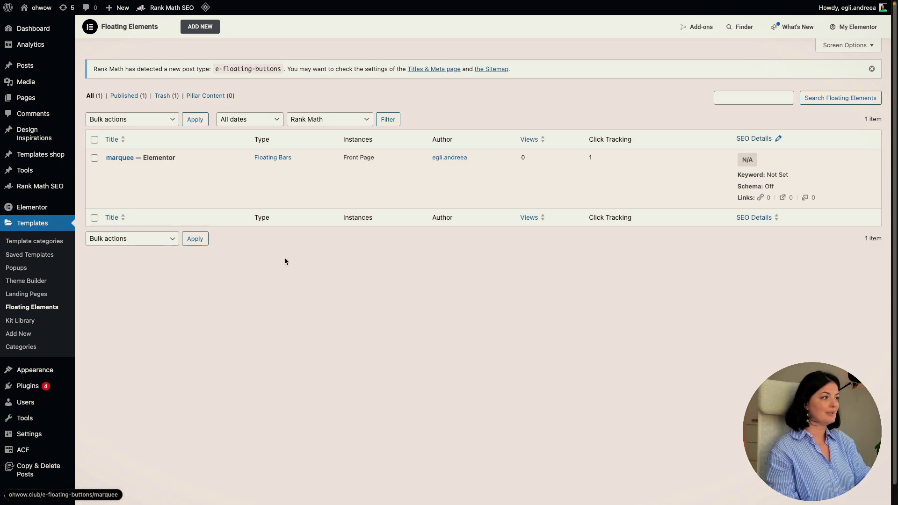
Step: Add a new Floating Bars element, name it 'marquee-two' and create it
{"action": "left_click", "coordinate": [199, 27]}
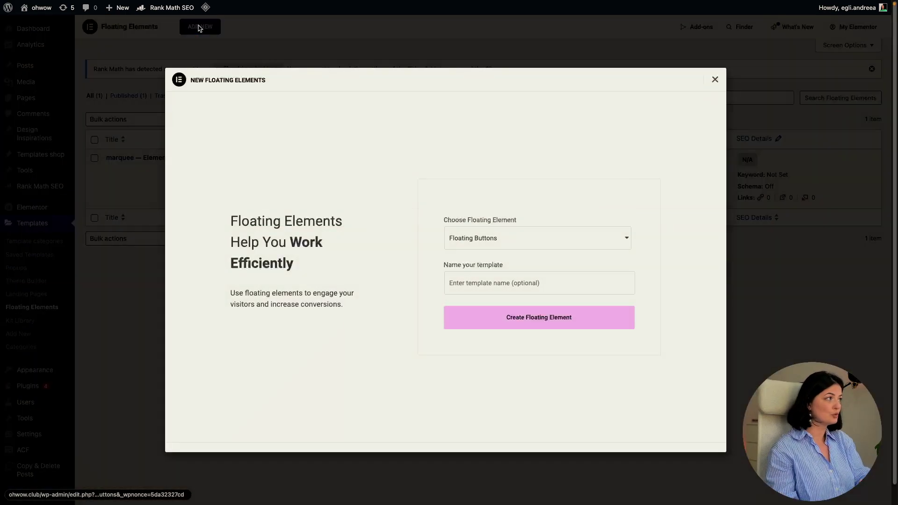
{"action": "left_click", "coordinate": [481, 242]}
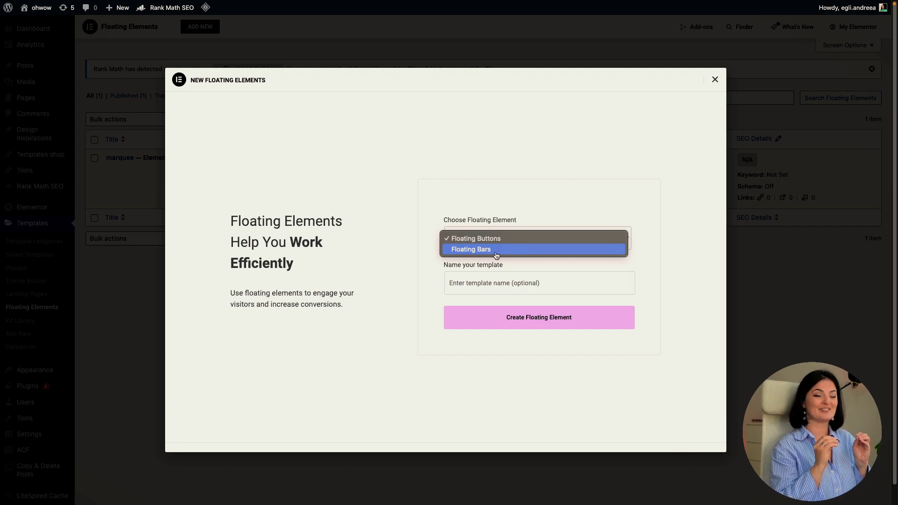
{"action": "left_click", "coordinate": [495, 255]}
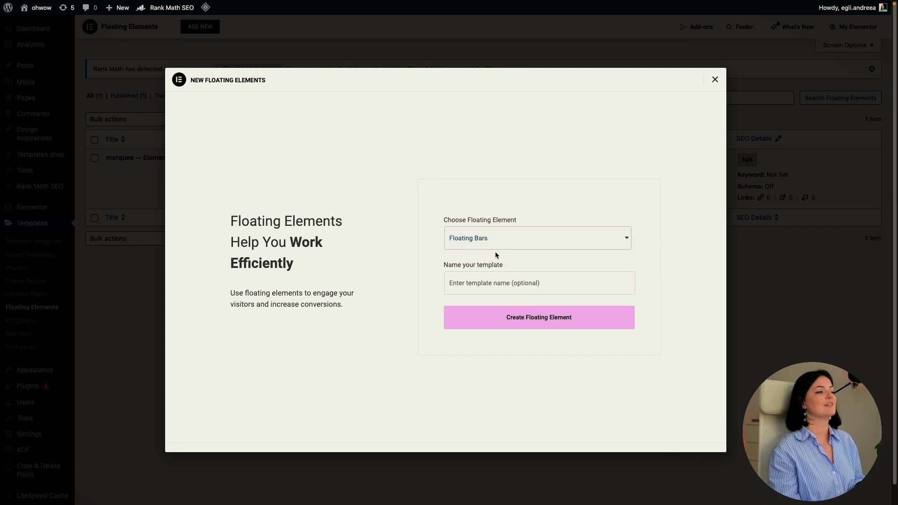
{"action": "left_click", "coordinate": [514, 290]}
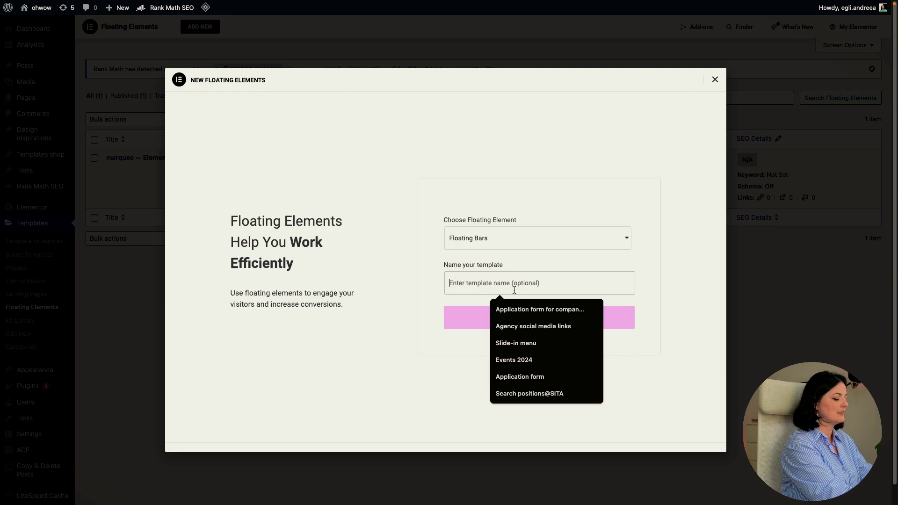
{"action": "type", "text": "mar"}
{"action": "key", "text": "Down"}
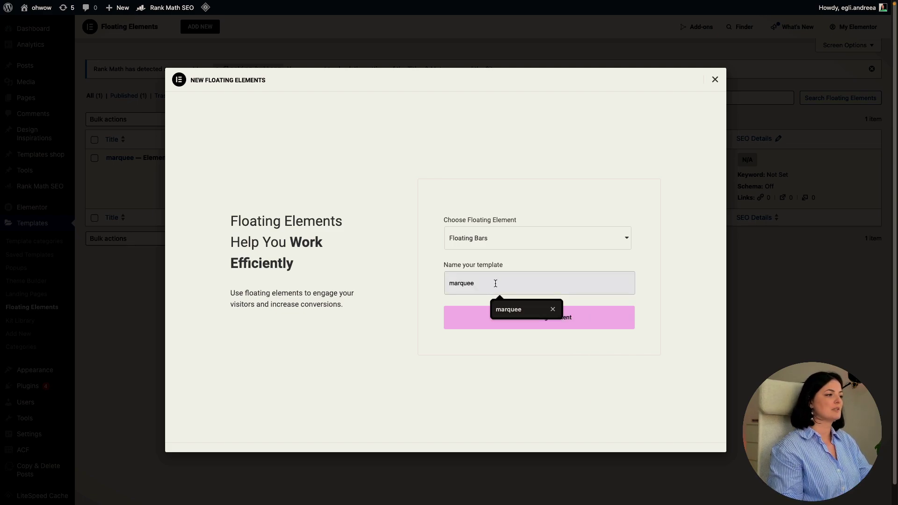
{"action": "type", "text": "r-two"}
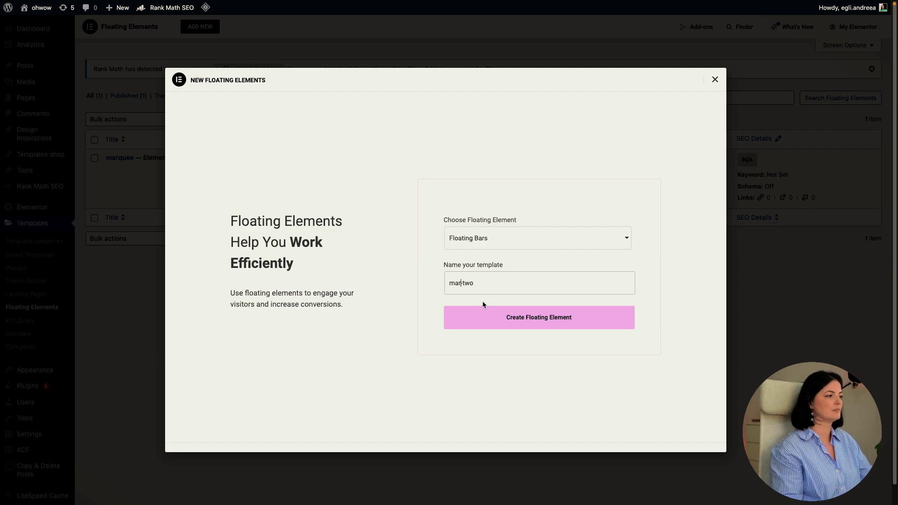
{"action": "type", "text": "quew"}
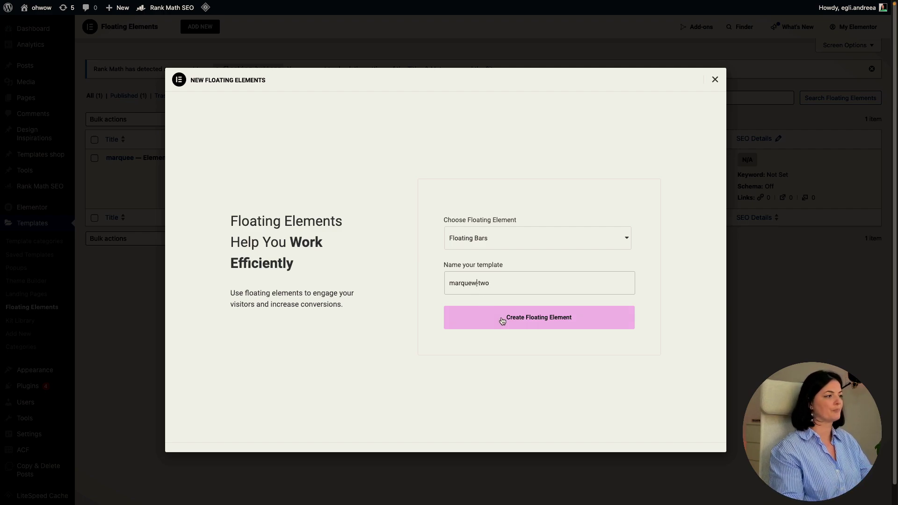
{"action": "type", "text": "e"}
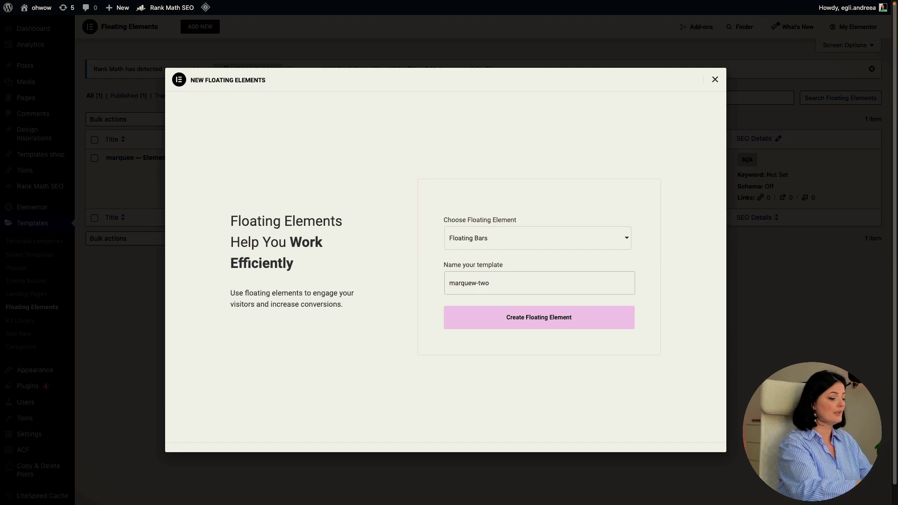
{"action": "key", "text": "BackSpace"}
{"action": "type", "text": "e"}
{"action": "left_click", "coordinate": [524, 320]}
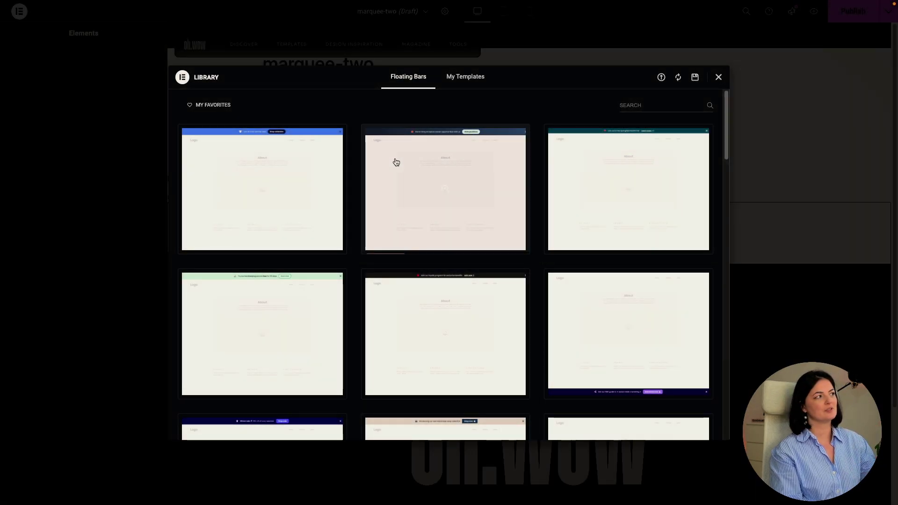
{"action": "scroll", "coordinate": [588, 323], "scroll_direction": "down", "scroll_amount": 1}
{"action": "scroll", "coordinate": [588, 323], "scroll_direction": "down", "scroll_amount": 3}
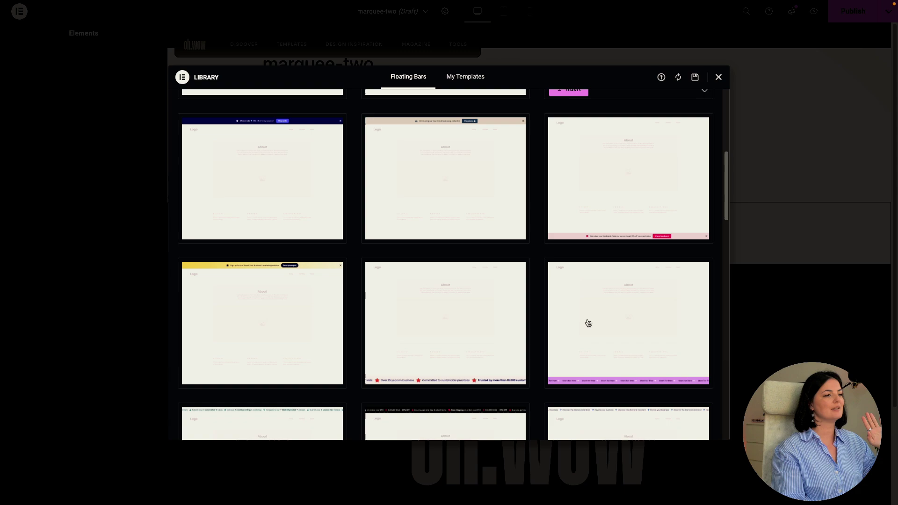
{"action": "scroll", "coordinate": [588, 323], "scroll_direction": "down", "scroll_amount": 2}
{"action": "scroll", "coordinate": [627, 277], "scroll_direction": "down", "scroll_amount": 1}
{"action": "scroll", "coordinate": [627, 350], "scroll_direction": "down", "scroll_amount": 1}
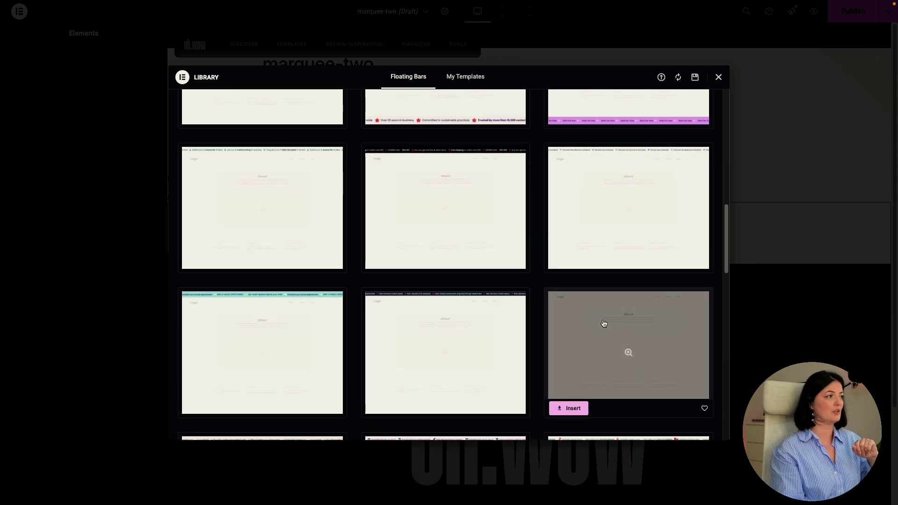
{"action": "scroll", "coordinate": [604, 323], "scroll_direction": "down", "scroll_amount": 1}
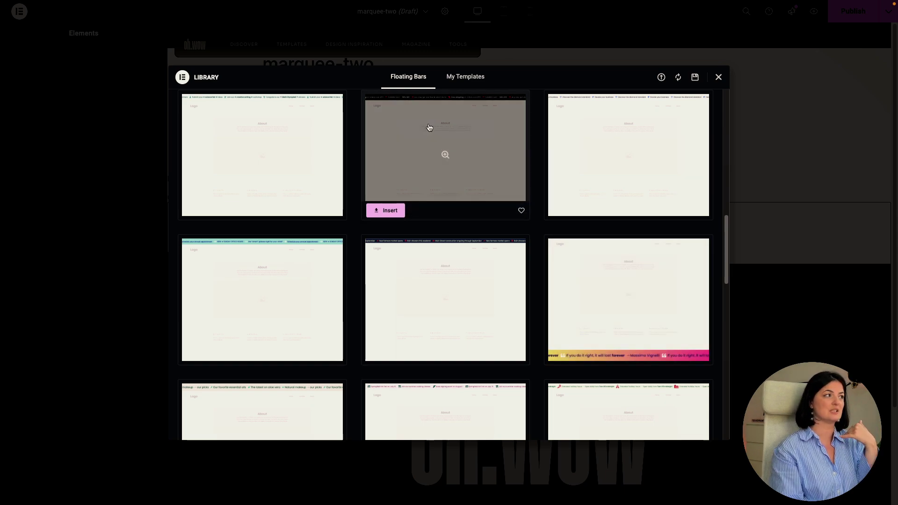
{"action": "scroll", "coordinate": [437, 225], "scroll_direction": "down", "scroll_amount": 3}
Step: Preview the summer sale and diamond standard ticker templates, then insert the summer sale ticker
{"action": "left_click", "coordinate": [440, 215]}
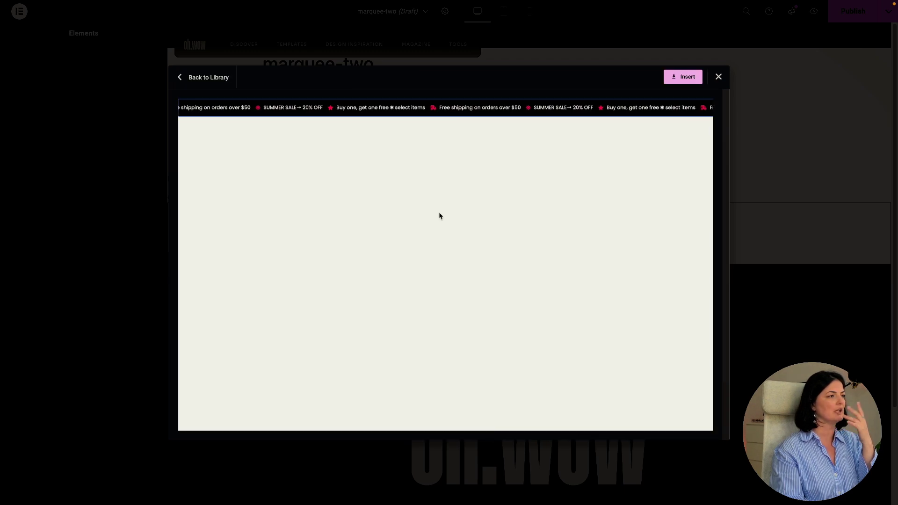
{"action": "left_click", "coordinate": [182, 77]}
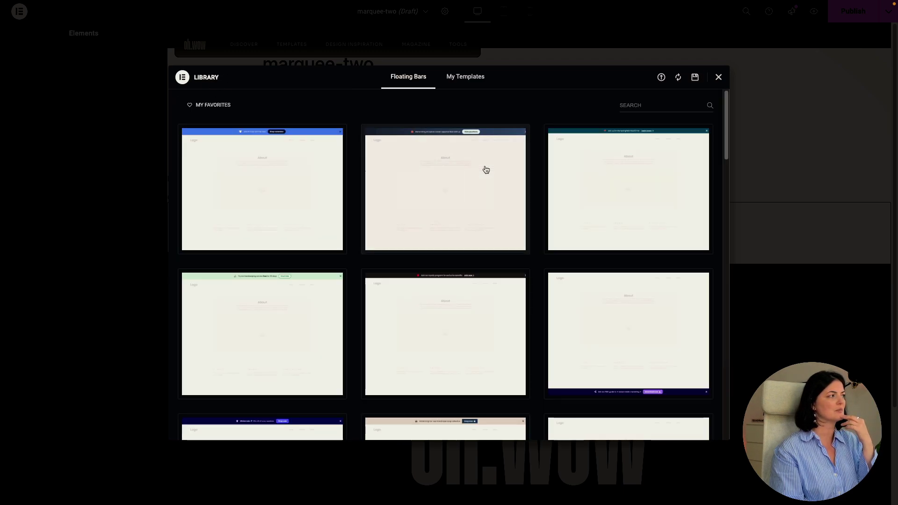
{"action": "scroll", "coordinate": [513, 301], "scroll_direction": "down", "scroll_amount": 5}
{"action": "scroll", "coordinate": [512, 301], "scroll_direction": "down", "scroll_amount": 2}
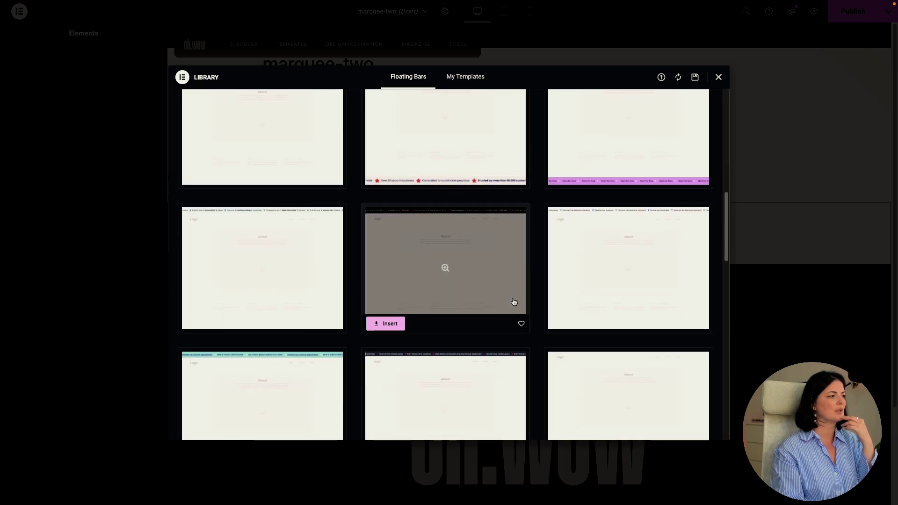
{"action": "scroll", "coordinate": [512, 302], "scroll_direction": "down", "scroll_amount": 1}
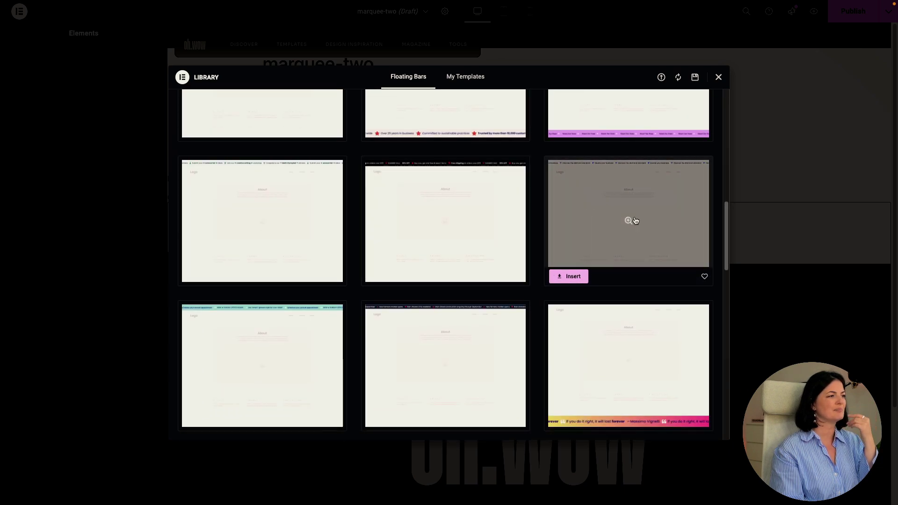
{"action": "left_click", "coordinate": [632, 220]}
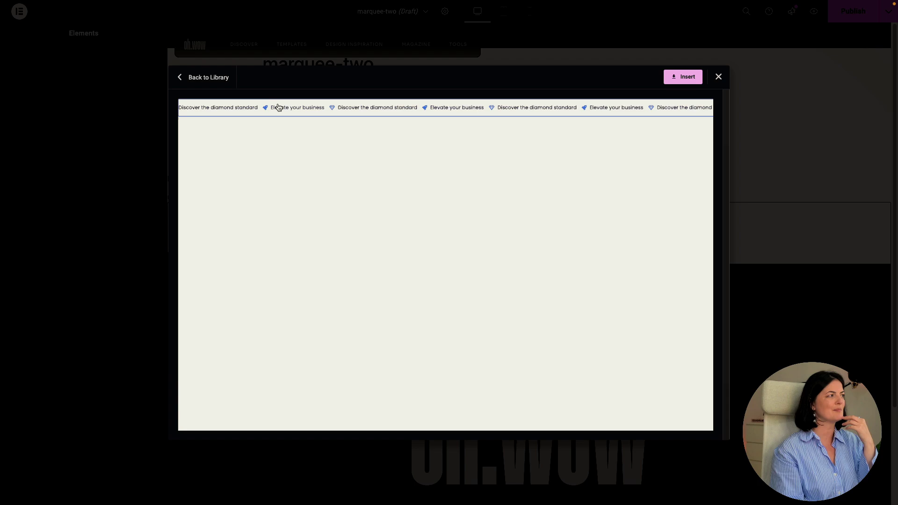
{"action": "left_click", "coordinate": [181, 77]}
{"action": "scroll", "coordinate": [579, 267], "scroll_direction": "down", "scroll_amount": 5}
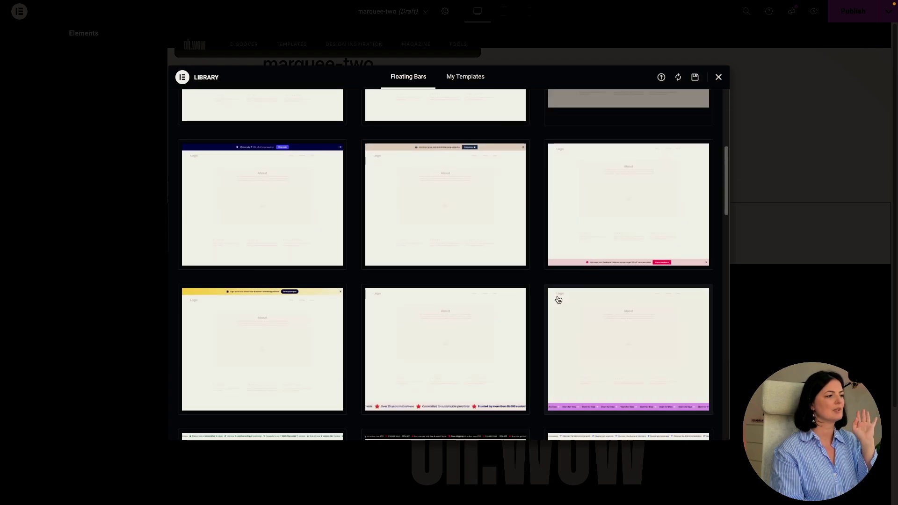
{"action": "scroll", "coordinate": [537, 298], "scroll_direction": "down", "scroll_amount": 5}
{"action": "scroll", "coordinate": [537, 298], "scroll_direction": "up", "scroll_amount": 5}
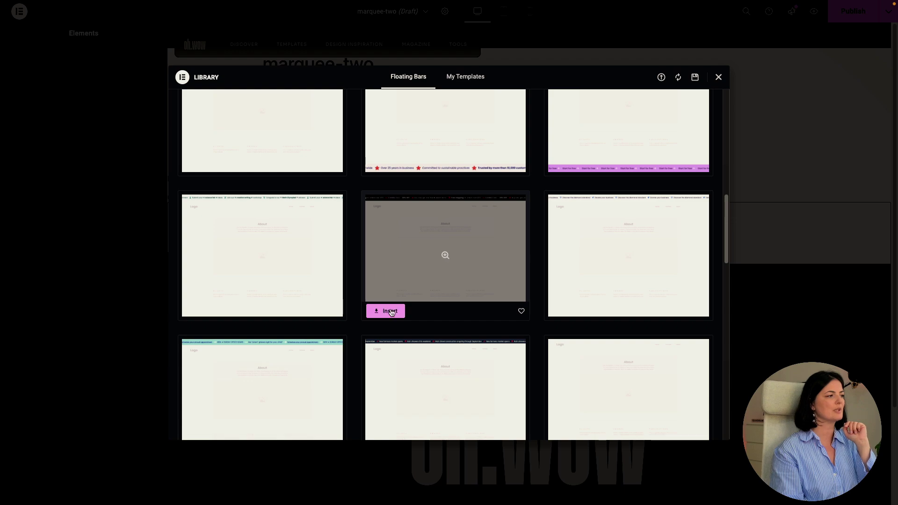
{"action": "left_click", "coordinate": [391, 312]}
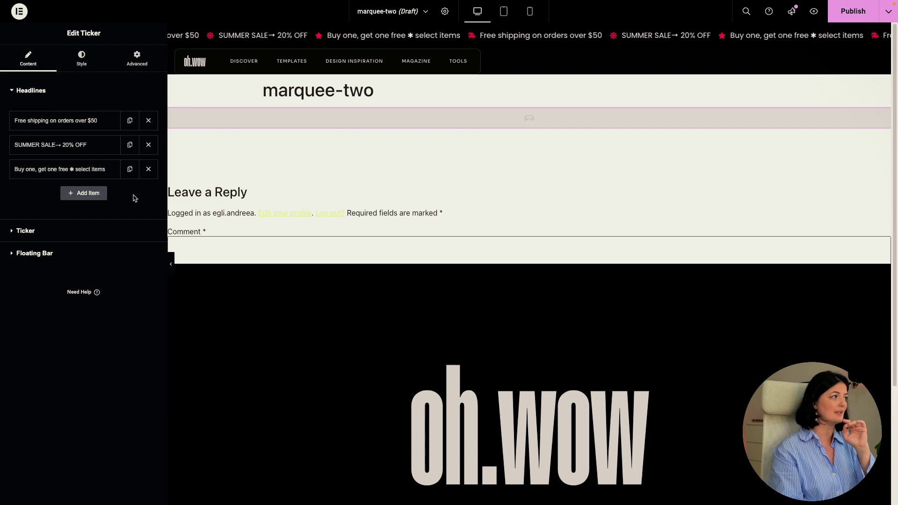
Step: Delete the 'Buy one, get one free' and 'SUMMER SALE' headlines, leaving only Free shipping
{"action": "left_click", "coordinate": [130, 168]}
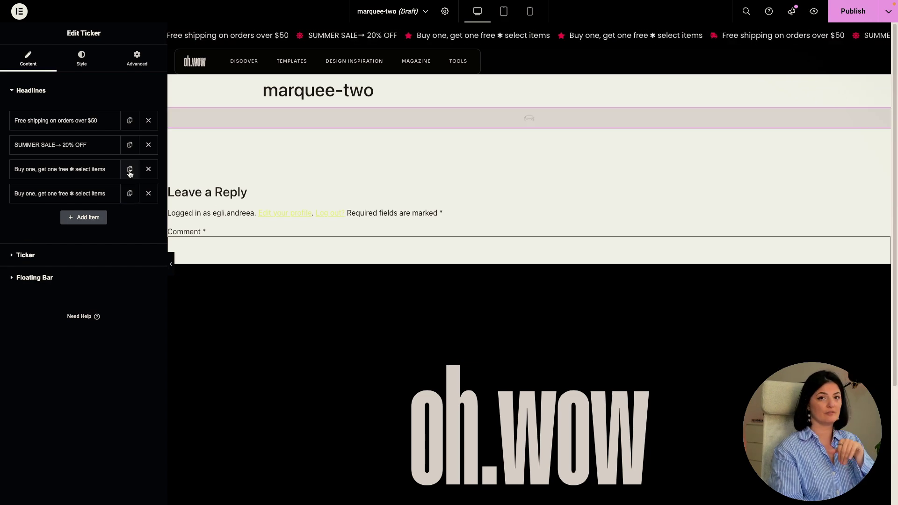
{"action": "left_click", "coordinate": [148, 193]}
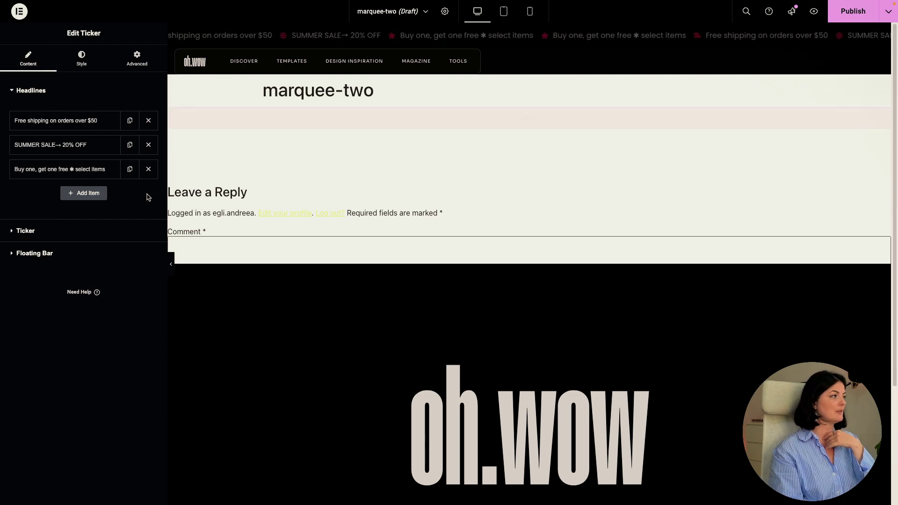
{"action": "left_click", "coordinate": [148, 168]}
{"action": "left_click", "coordinate": [148, 145]}
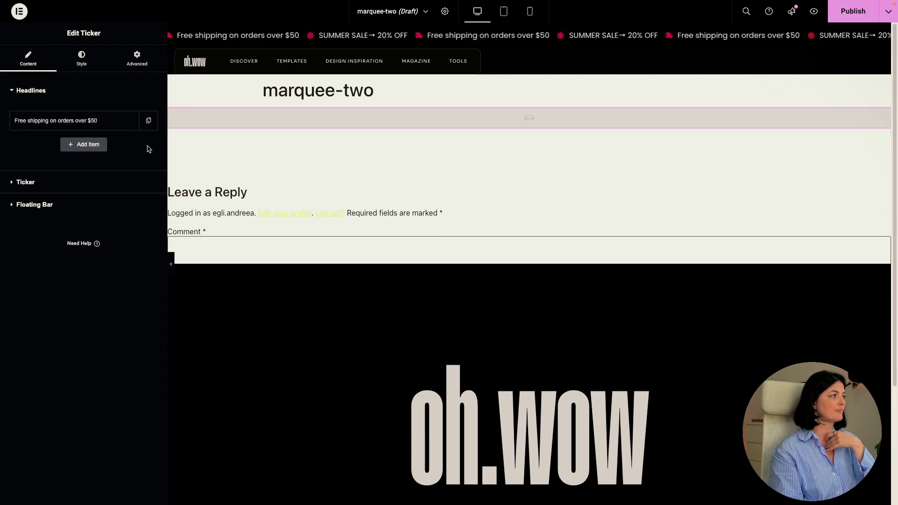
Step: Change the Free shipping headline to 'weekly updates' with no icon and an empty link
{"action": "left_click", "coordinate": [53, 120]}
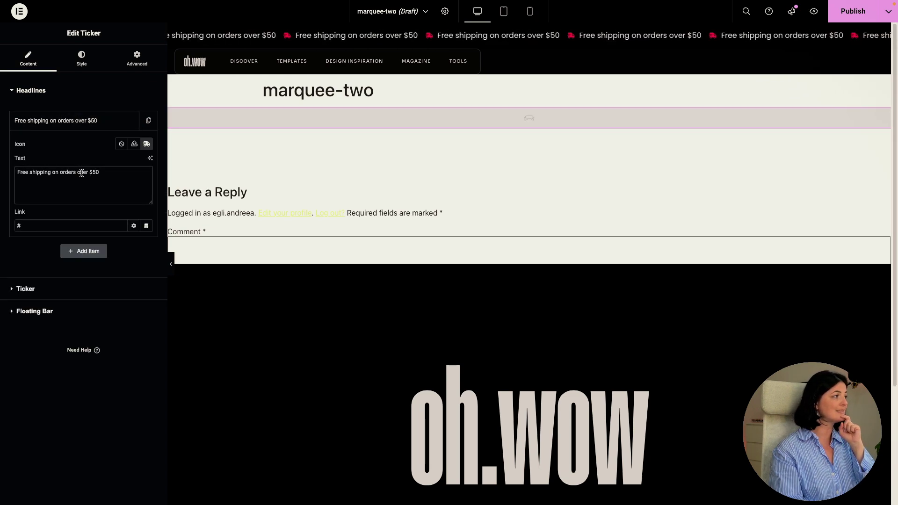
{"action": "triple_click", "coordinate": [82, 173]}
{"action": "type", "text": "wee"}
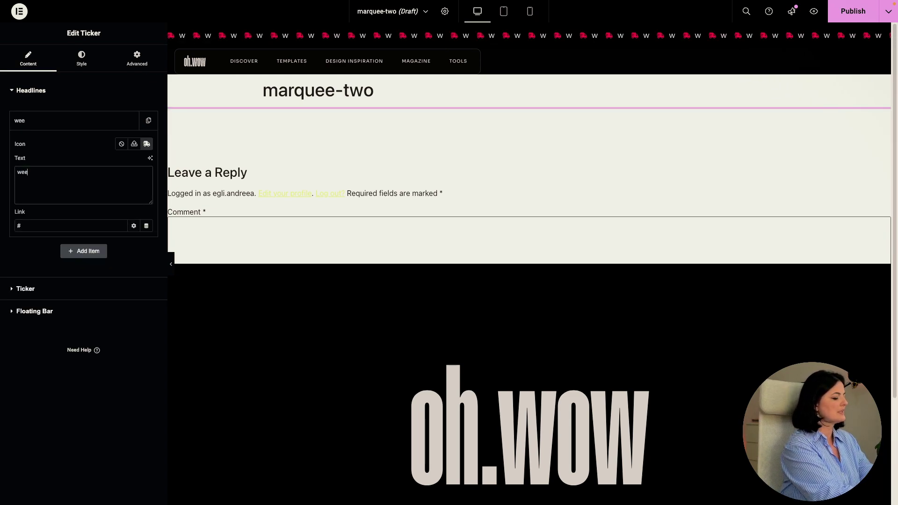
{"action": "type", "text": "kly up"}
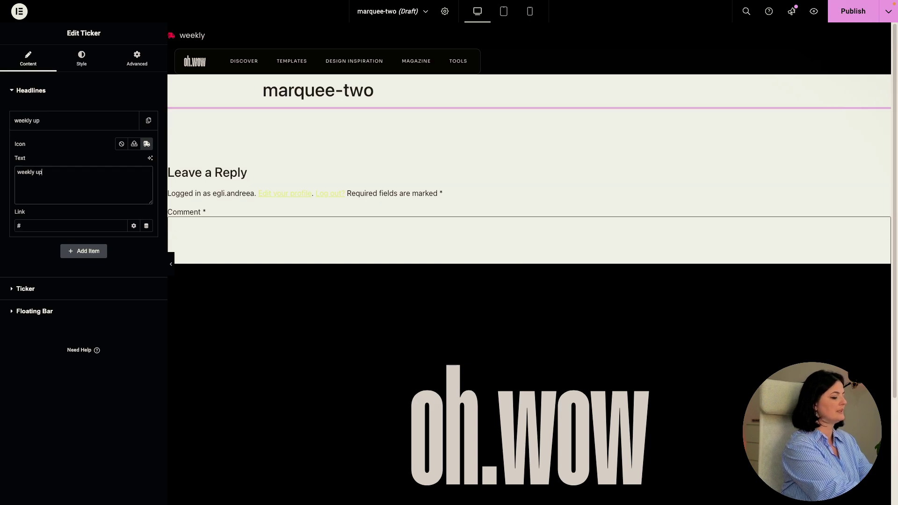
{"action": "type", "text": "dates"}
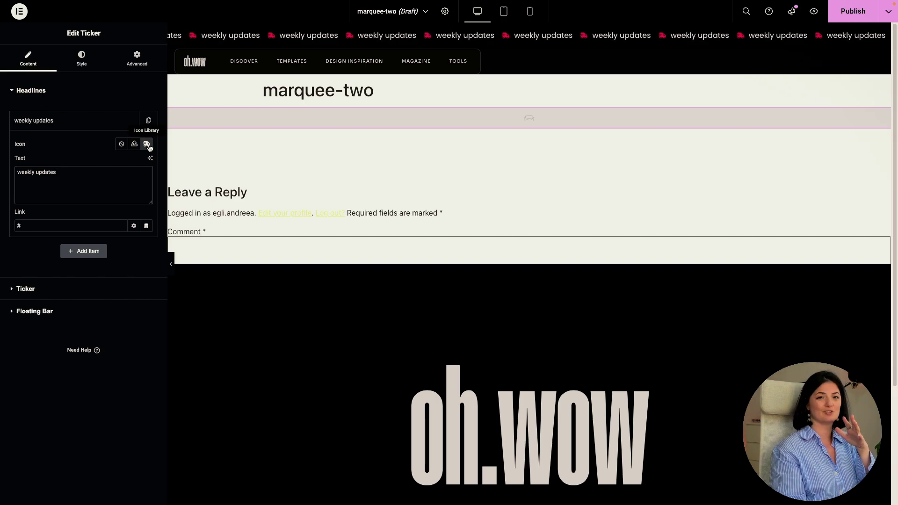
{"action": "left_click", "coordinate": [120, 147]}
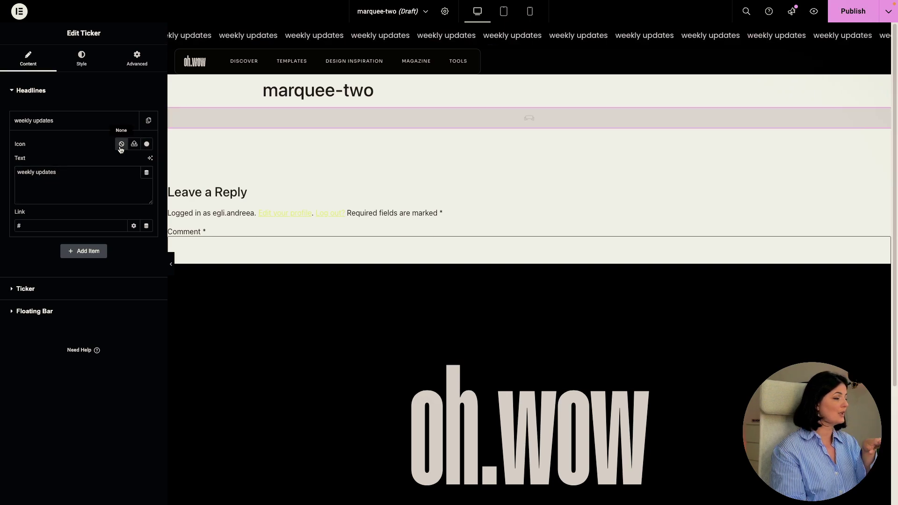
{"action": "left_click", "coordinate": [81, 224]}
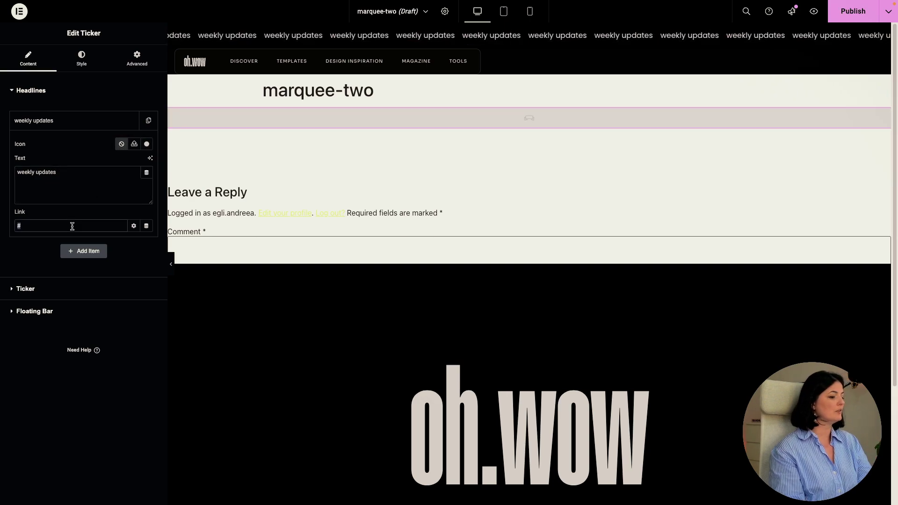
{"action": "key", "text": "BackSpace"}
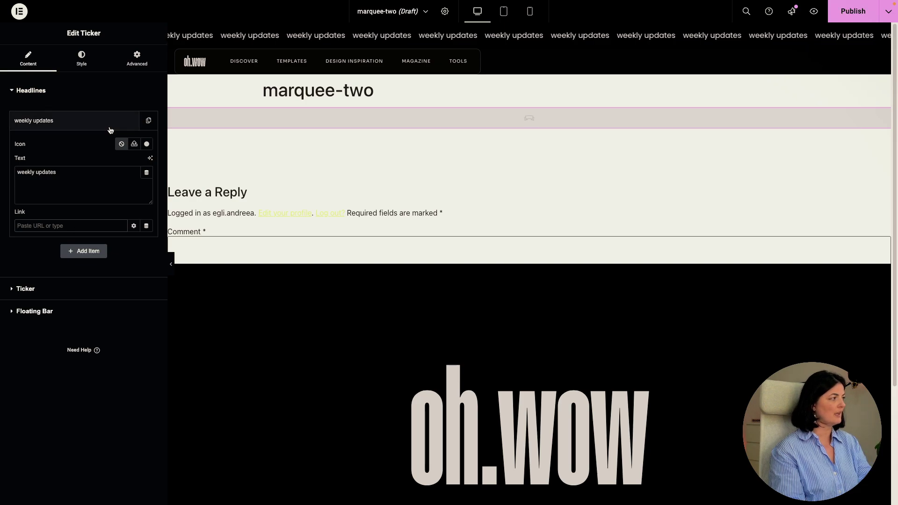
{"action": "left_click", "coordinate": [105, 129]}
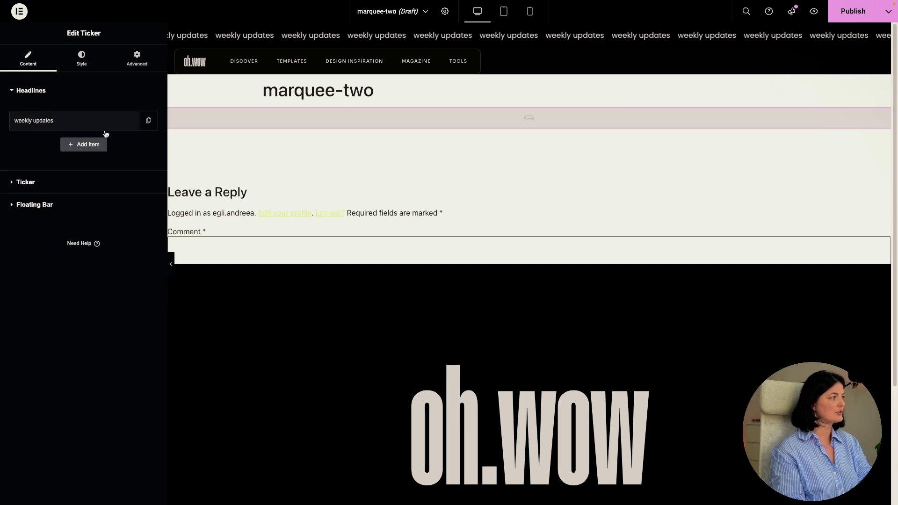
Step: Expand the Ticker settings and leave Type set to Autoplay
{"action": "left_click", "coordinate": [83, 184]}
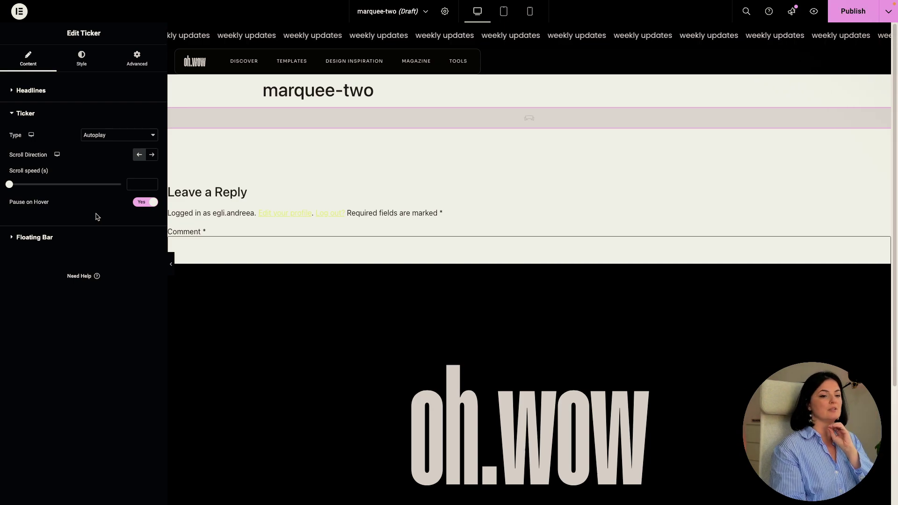
{"action": "left_click", "coordinate": [111, 135]}
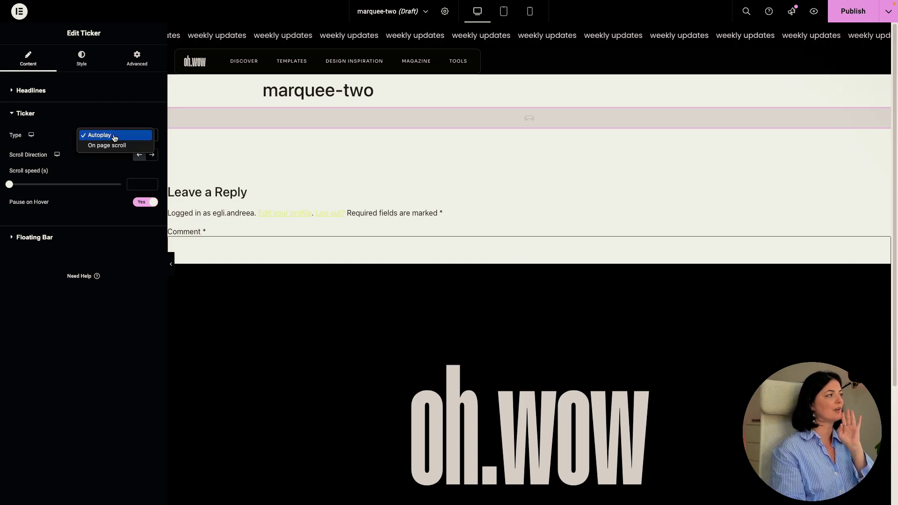
{"action": "left_click", "coordinate": [100, 165]}
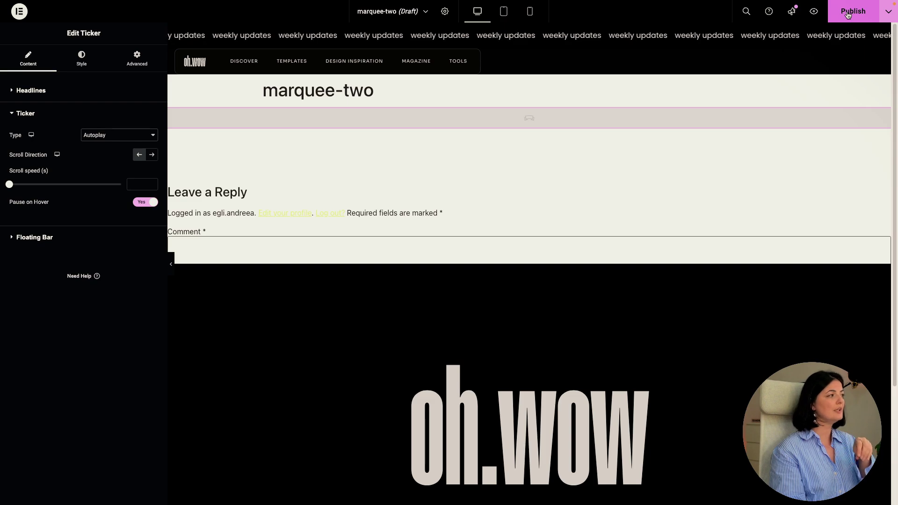
Step: Publish marquee-two, confirming with Save & Close in Publish Settings
{"action": "left_click", "coordinate": [848, 14]}
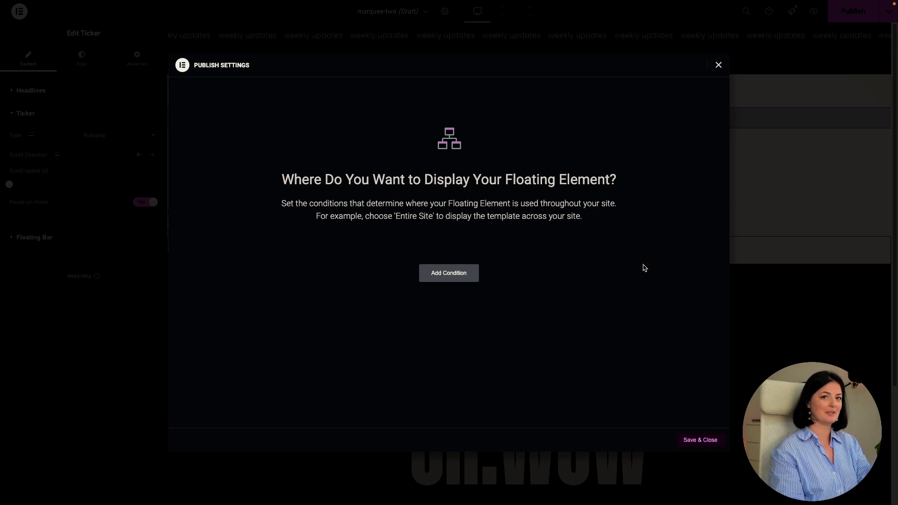
{"action": "left_click", "coordinate": [700, 440]}
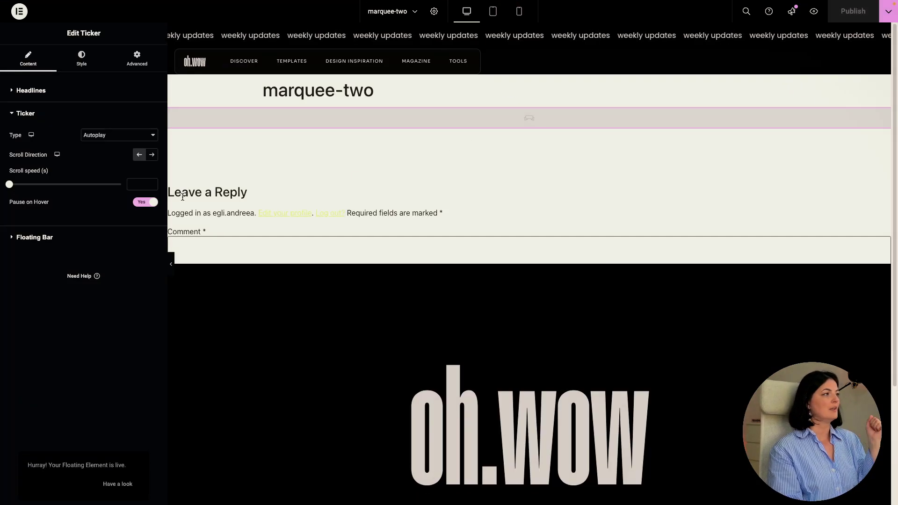
{"action": "left_click", "coordinate": [99, 142]}
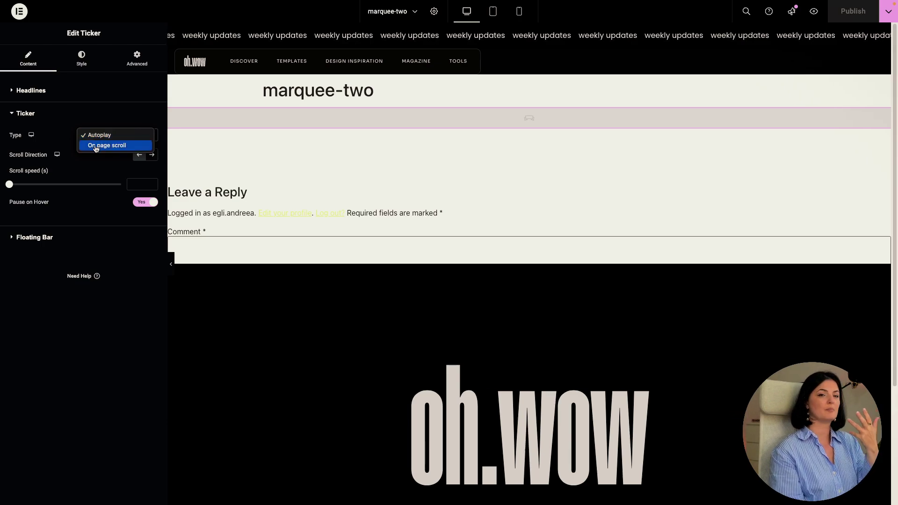
{"action": "left_click", "coordinate": [96, 146]}
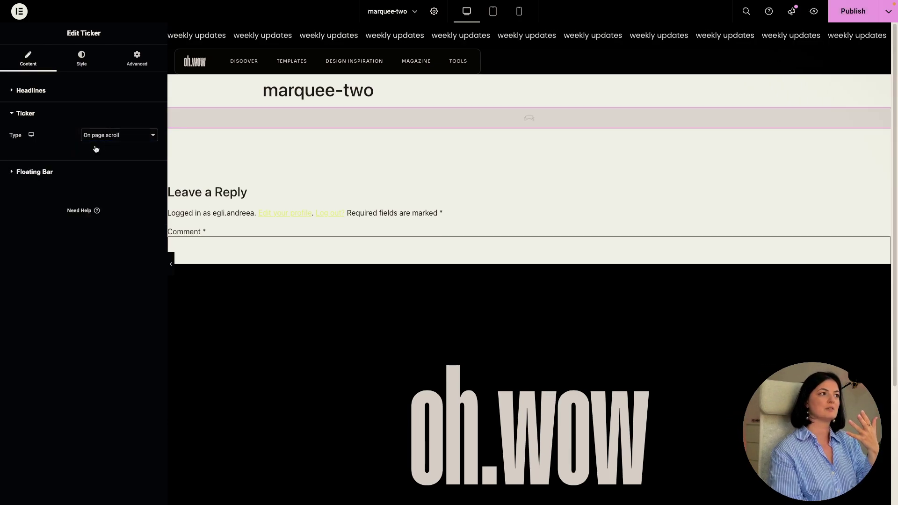
{"action": "scroll", "coordinate": [734, 204], "scroll_direction": "down", "scroll_amount": 2}
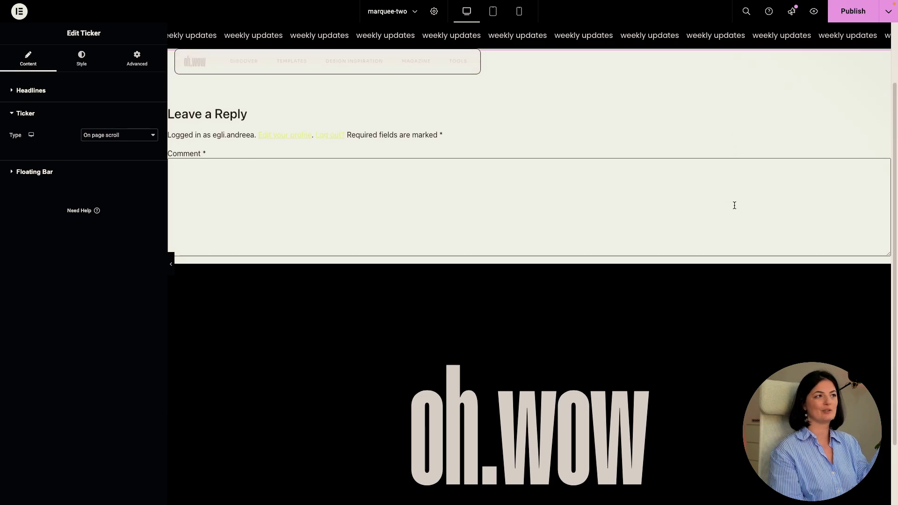
{"action": "scroll", "coordinate": [734, 204], "scroll_direction": "down", "scroll_amount": 2}
{"action": "scroll", "coordinate": [733, 204], "scroll_direction": "up", "scroll_amount": 3}
{"action": "scroll", "coordinate": [734, 204], "scroll_direction": "down", "scroll_amount": 1}
{"action": "scroll", "coordinate": [733, 205], "scroll_direction": "down", "scroll_amount": 3}
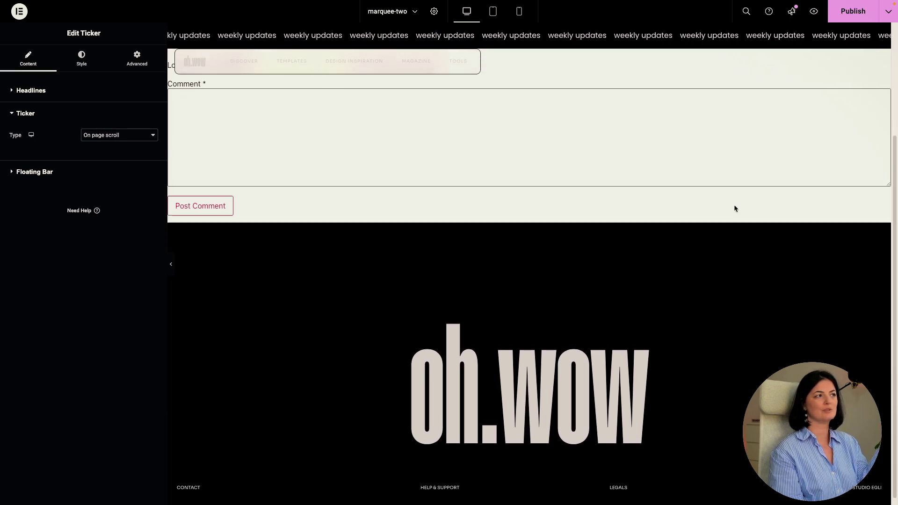
{"action": "scroll", "coordinate": [735, 205], "scroll_direction": "up", "scroll_amount": 1}
{"action": "scroll", "coordinate": [734, 205], "scroll_direction": "up", "scroll_amount": 3}
{"action": "scroll", "coordinate": [734, 204], "scroll_direction": "down", "scroll_amount": 1}
{"action": "scroll", "coordinate": [734, 205], "scroll_direction": "down", "scroll_amount": 2}
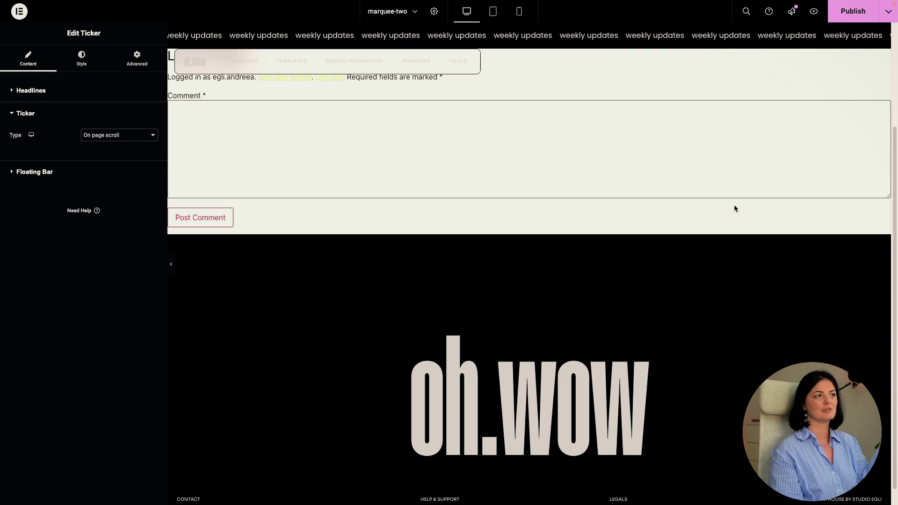
{"action": "scroll", "coordinate": [735, 205], "scroll_direction": "up", "scroll_amount": 3}
{"action": "left_click", "coordinate": [116, 135]}
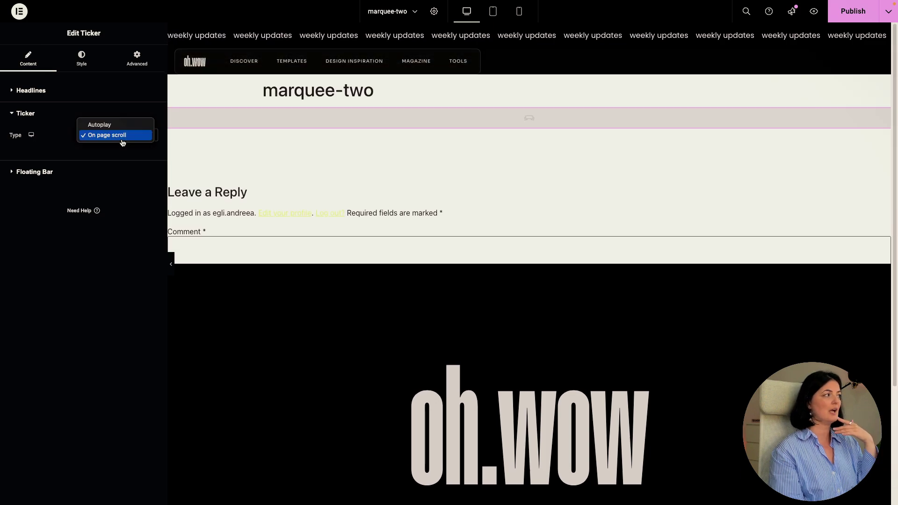
{"action": "left_click", "coordinate": [116, 127]}
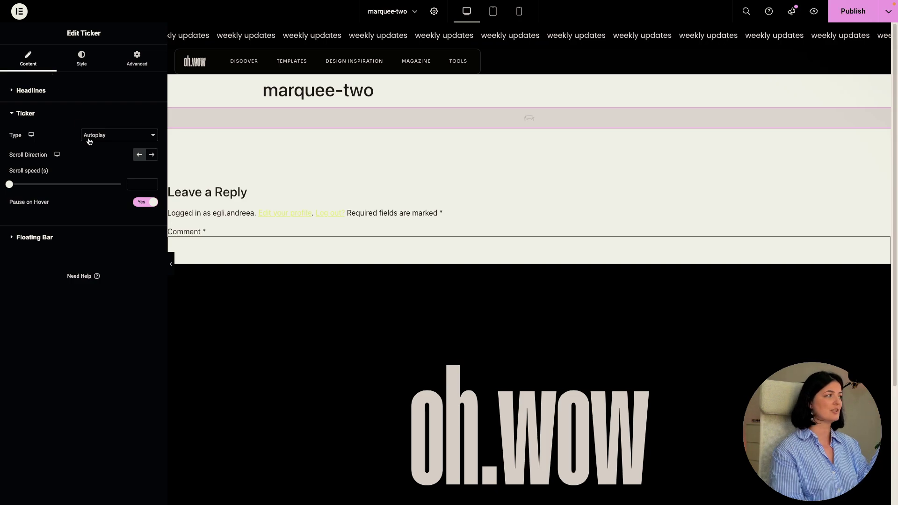
Step: Set the ticker to scroll right with a scroll speed of 75,5 seconds
{"action": "left_click", "coordinate": [151, 155]}
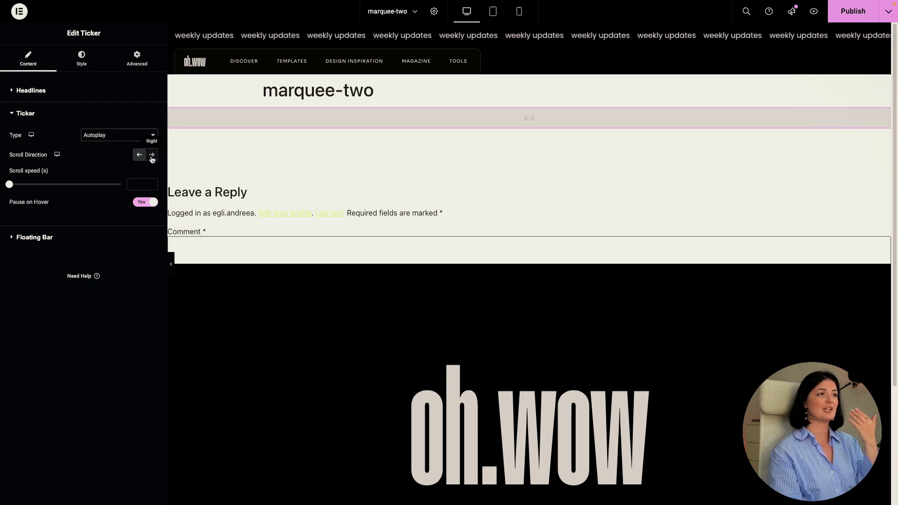
{"action": "left_click", "coordinate": [152, 157]}
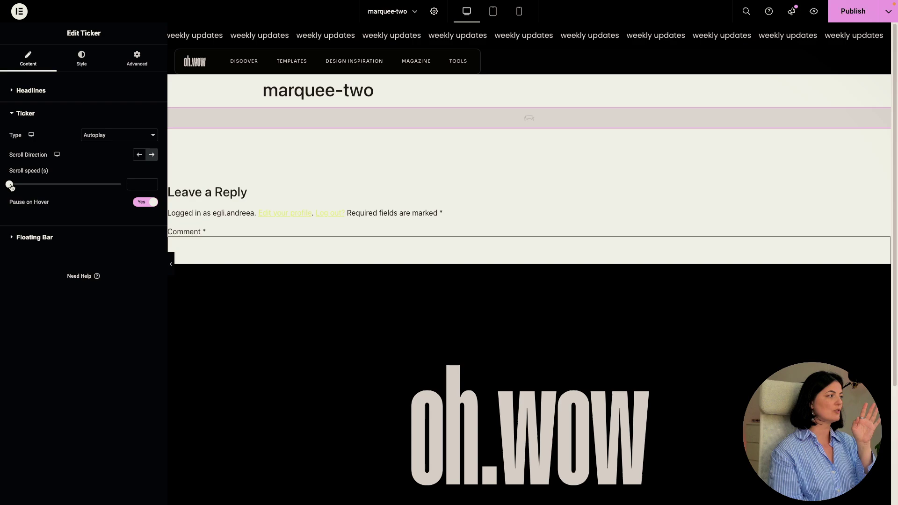
{"action": "left_click_drag", "start_coordinate": [11, 187], "coordinate": [91, 193]}
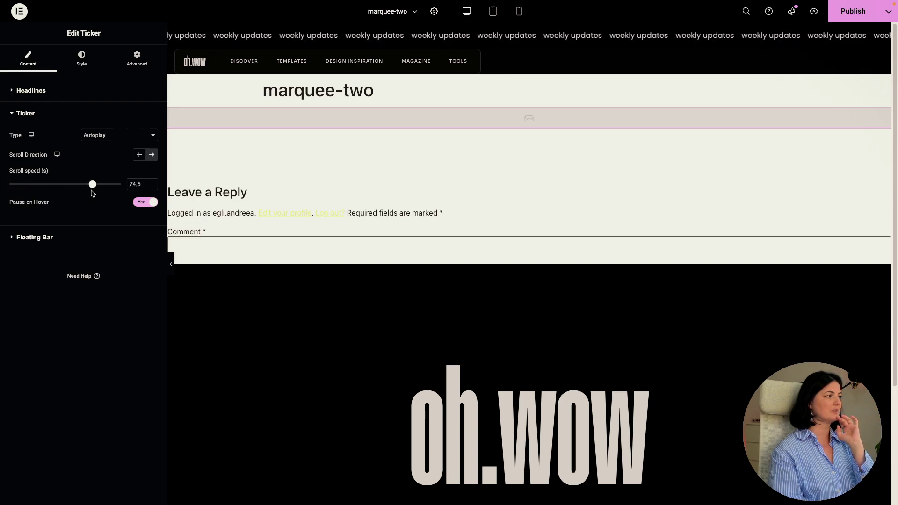
{"action": "mouse_move", "coordinate": [142, 184]}
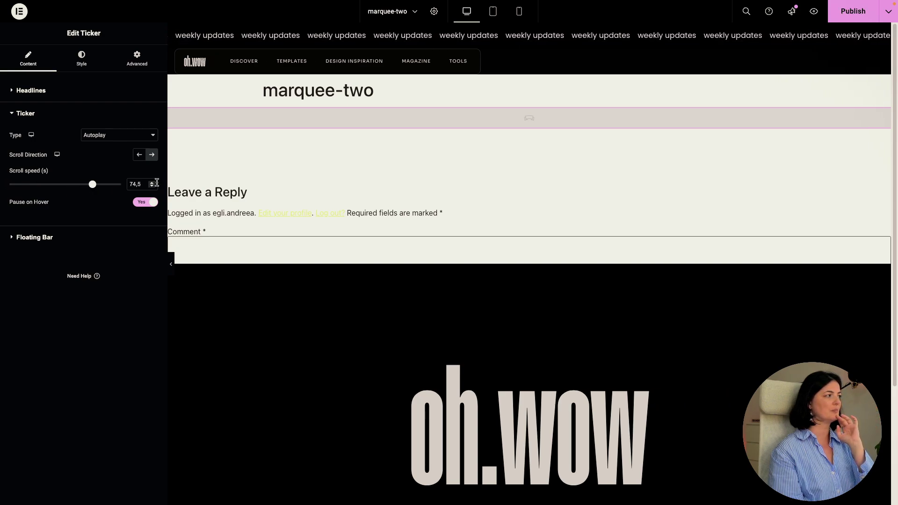
{"action": "left_click", "coordinate": [153, 181]}
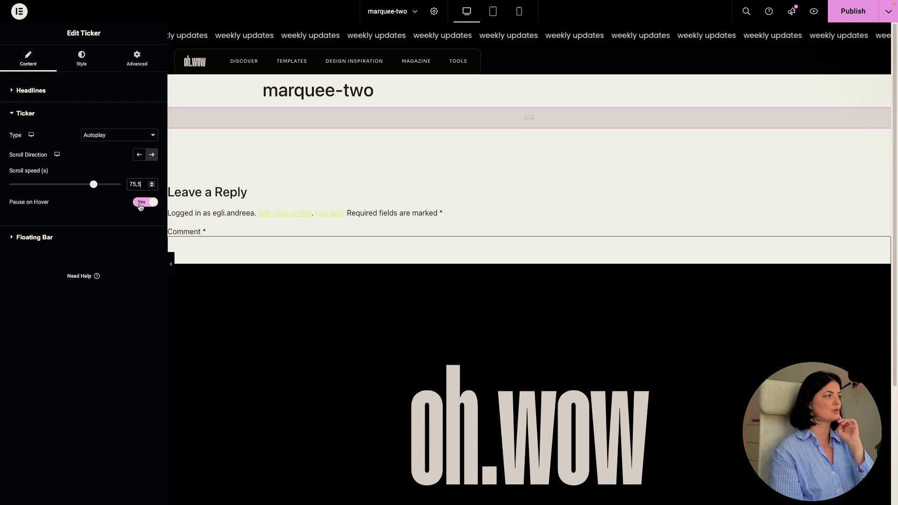
Step: Publish the rightward 75.5-second ticker changes and return to the marquee-two editor
{"action": "left_click", "coordinate": [856, 12]}
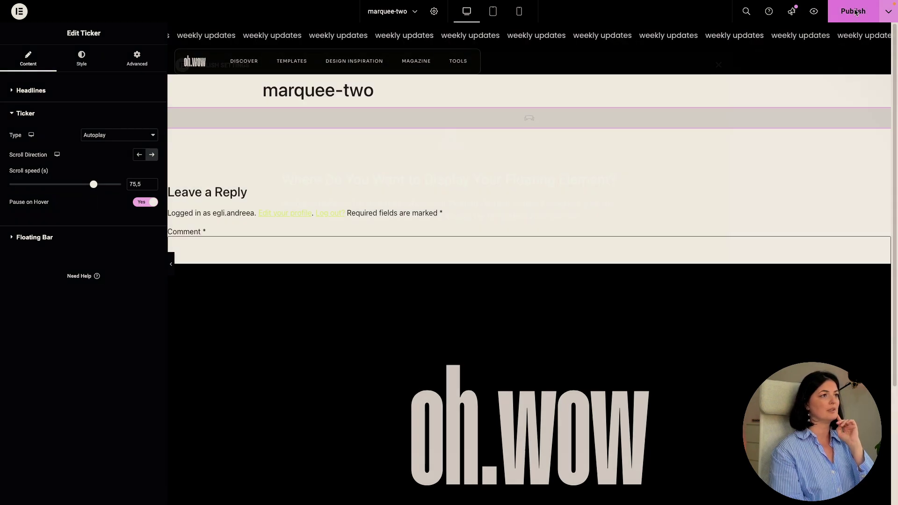
{"action": "left_click", "coordinate": [709, 445]}
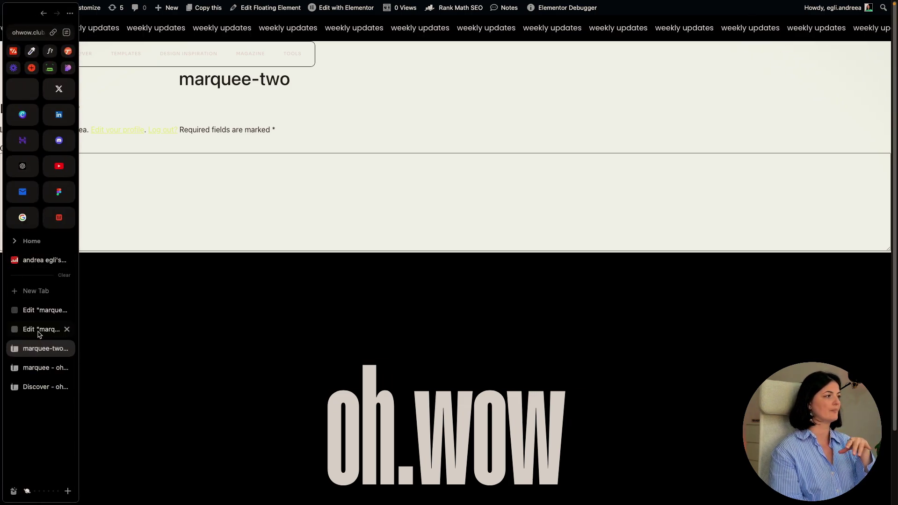
{"action": "left_click", "coordinate": [17, 330]}
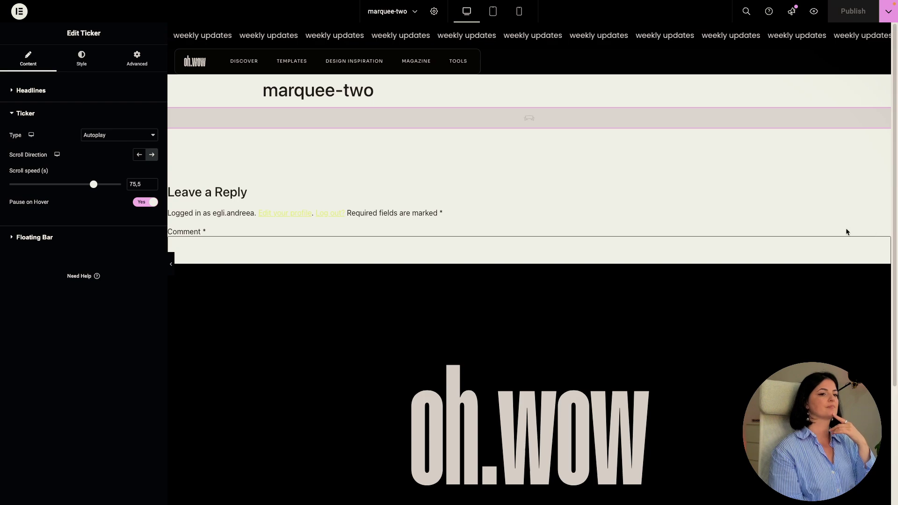
Step: Leave the floating bar's pause/play and close buttons off, then publish the ticker
{"action": "left_click", "coordinate": [89, 239]}
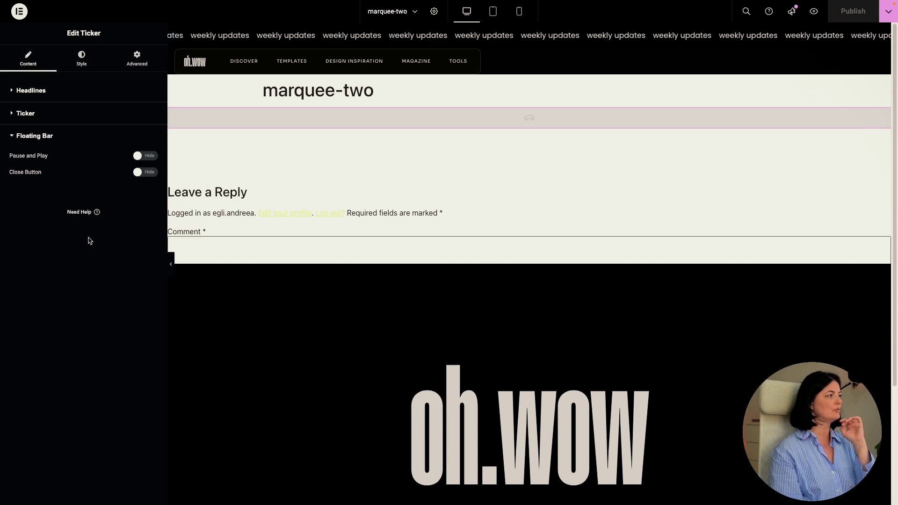
{"action": "left_click", "coordinate": [145, 155]}
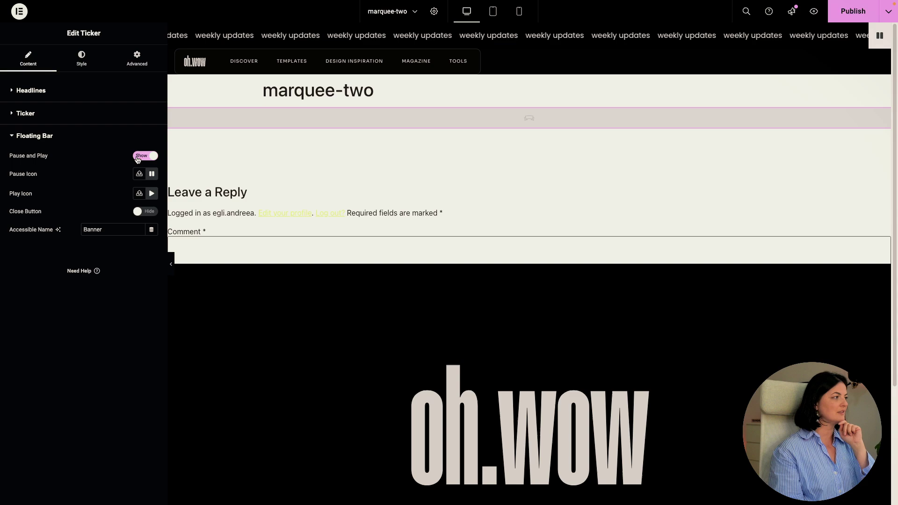
{"action": "left_click", "coordinate": [138, 157]}
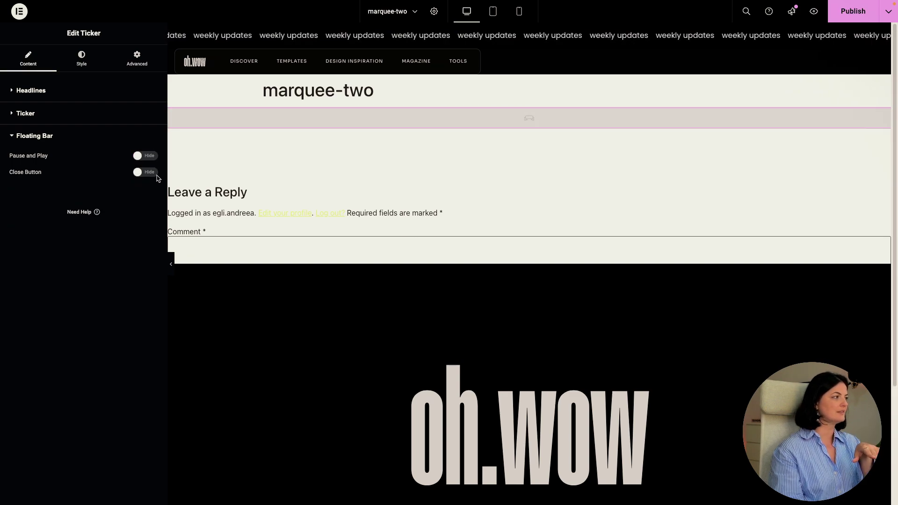
{"action": "left_click", "coordinate": [146, 172]}
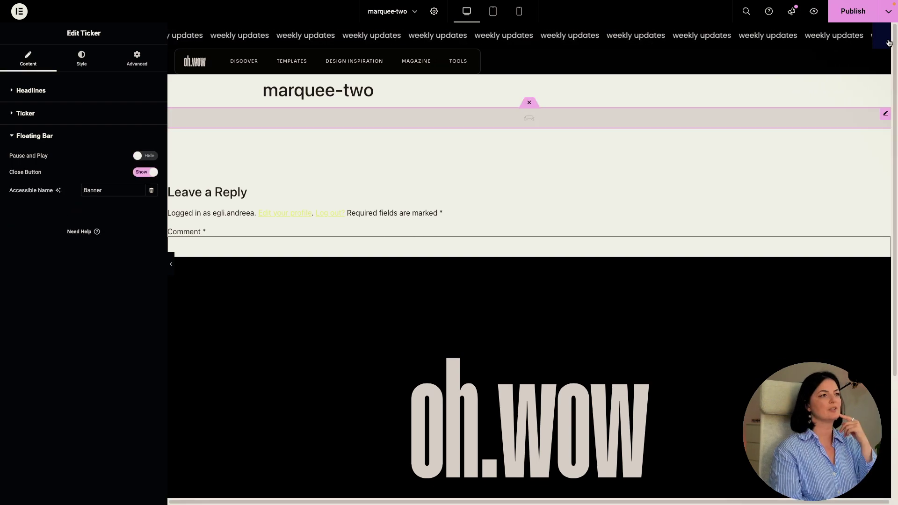
{"action": "left_click", "coordinate": [145, 173]}
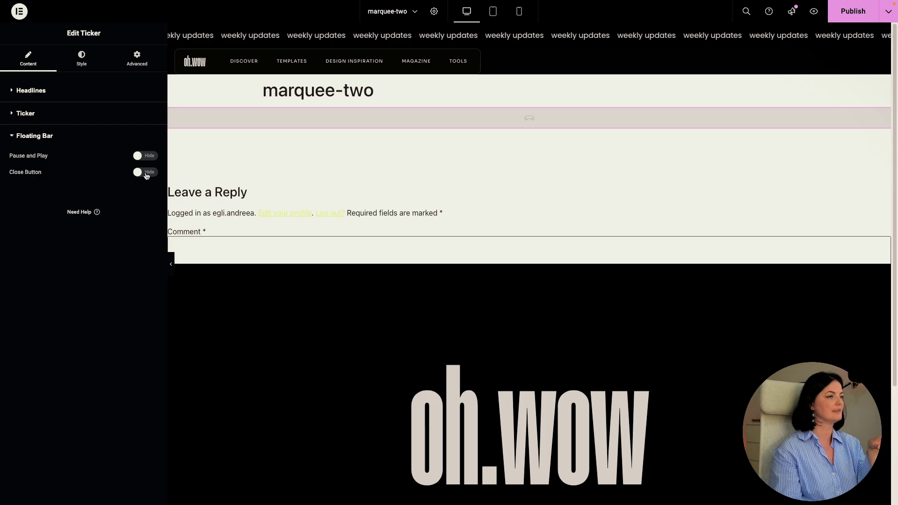
{"action": "left_click", "coordinate": [853, 12]}
{"action": "left_click", "coordinate": [710, 440]}
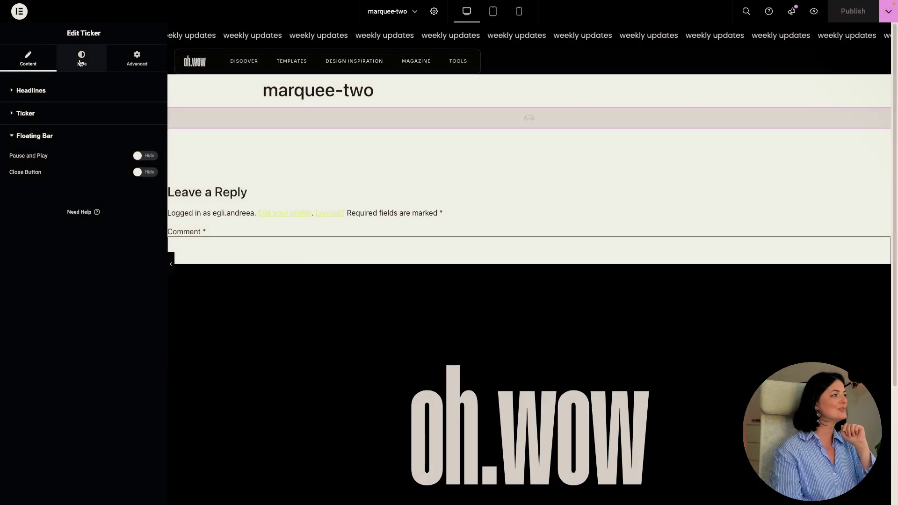
Step: Set the ticker headline typography to a custom condensed font at 4.5 rem
{"action": "left_click", "coordinate": [80, 64]}
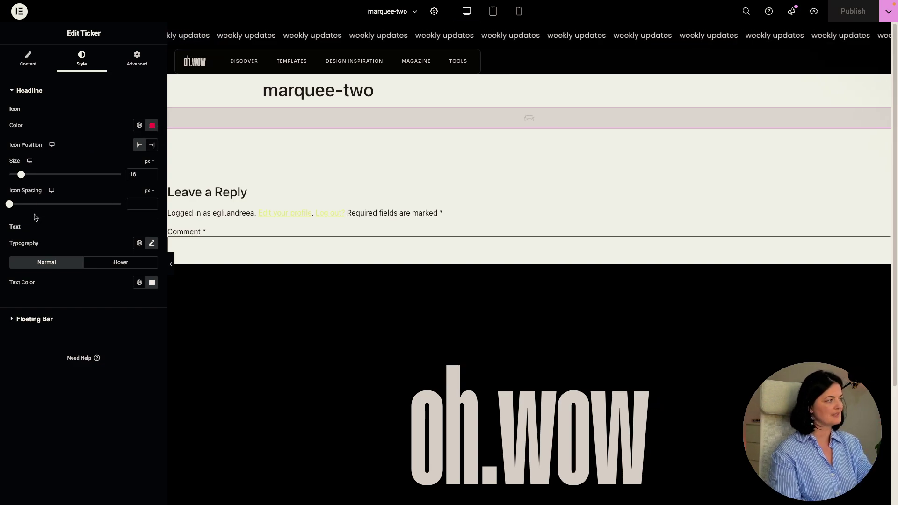
{"action": "left_click", "coordinate": [150, 245]}
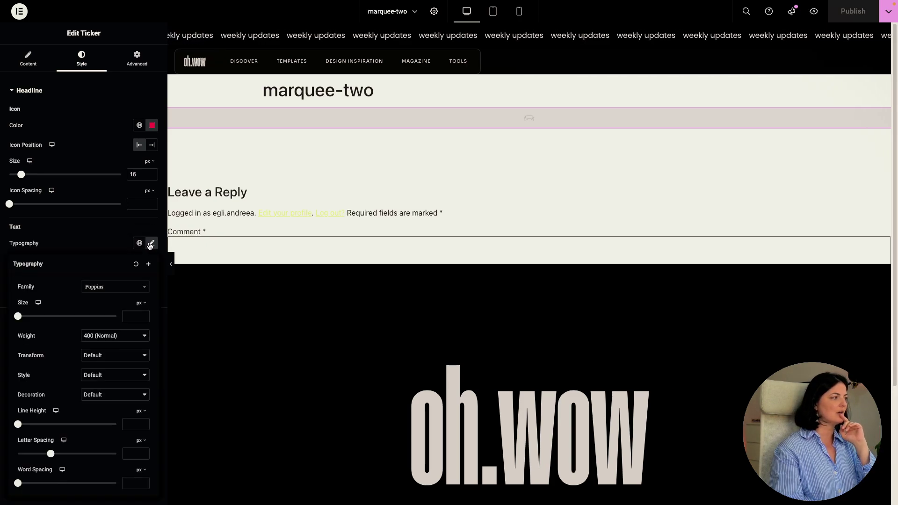
{"action": "left_click", "coordinate": [135, 288]}
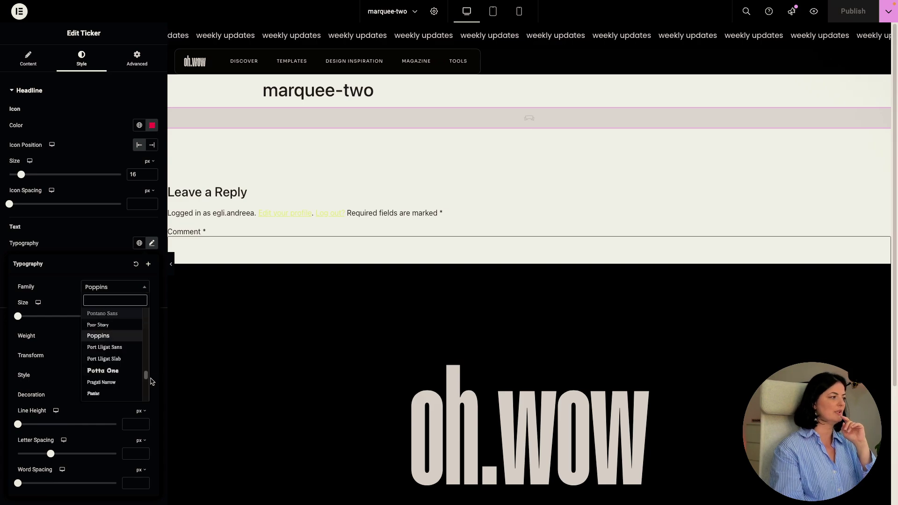
{"action": "left_click_drag", "start_coordinate": [146, 377], "coordinate": [144, 316]}
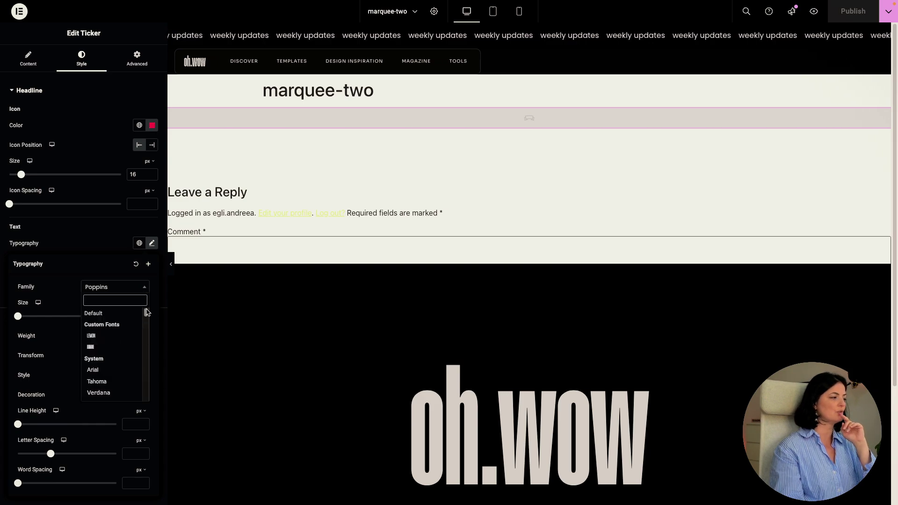
{"action": "left_click", "coordinate": [93, 337]}
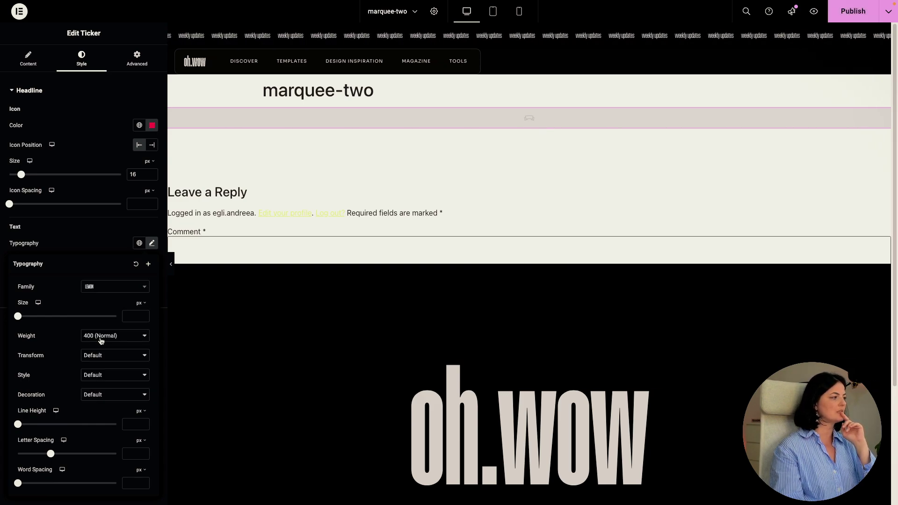
{"action": "left_click", "coordinate": [118, 288]}
{"action": "left_click", "coordinate": [105, 337]}
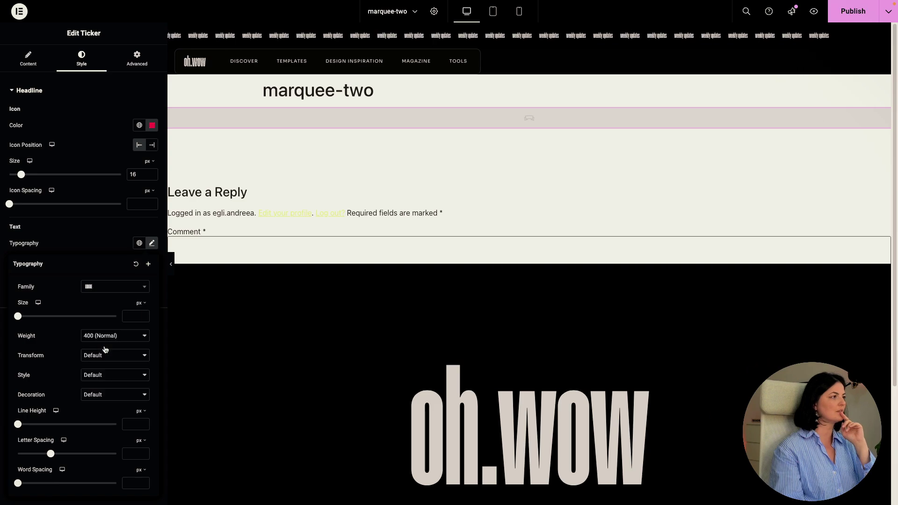
{"action": "left_click", "coordinate": [139, 303]}
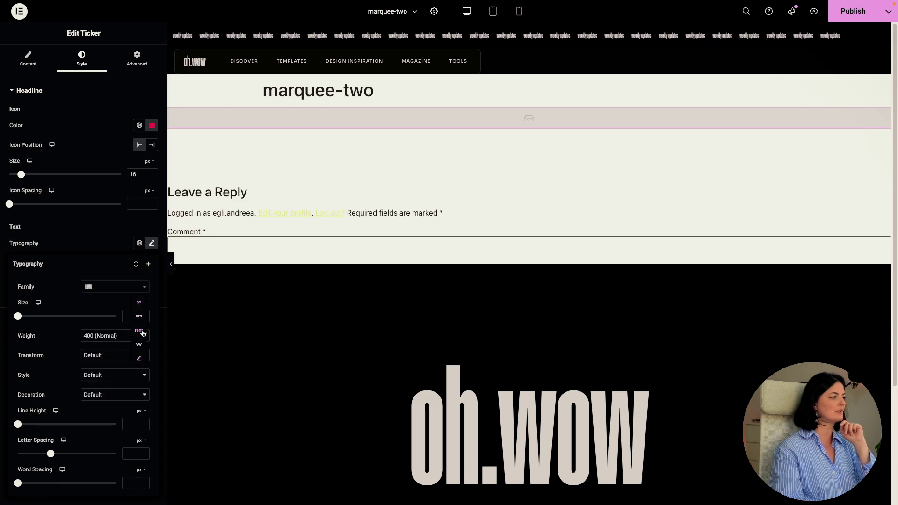
{"action": "left_click", "coordinate": [139, 330]}
{"action": "left_click_drag", "start_coordinate": [18, 316], "coordinate": [41, 319]}
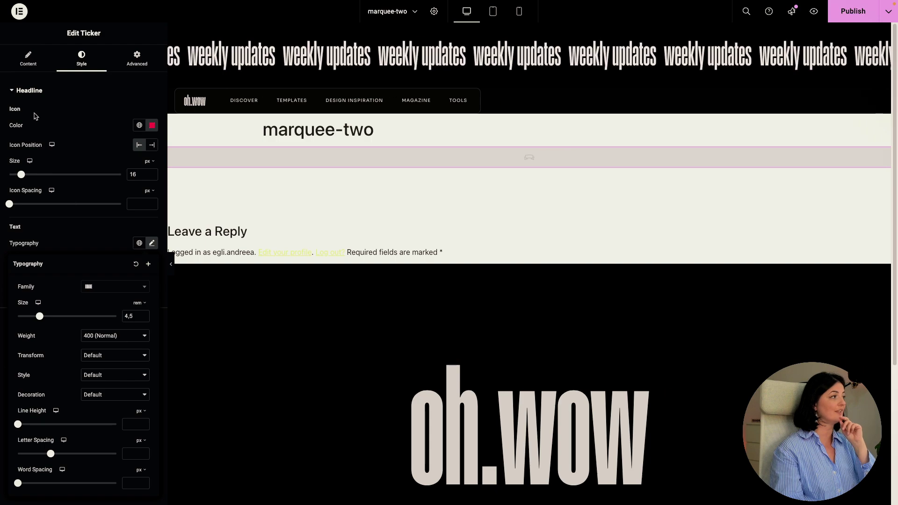
Step: Change the ticker's scroll speed from 75.5 to 280 seconds
{"action": "left_click", "coordinate": [21, 63]}
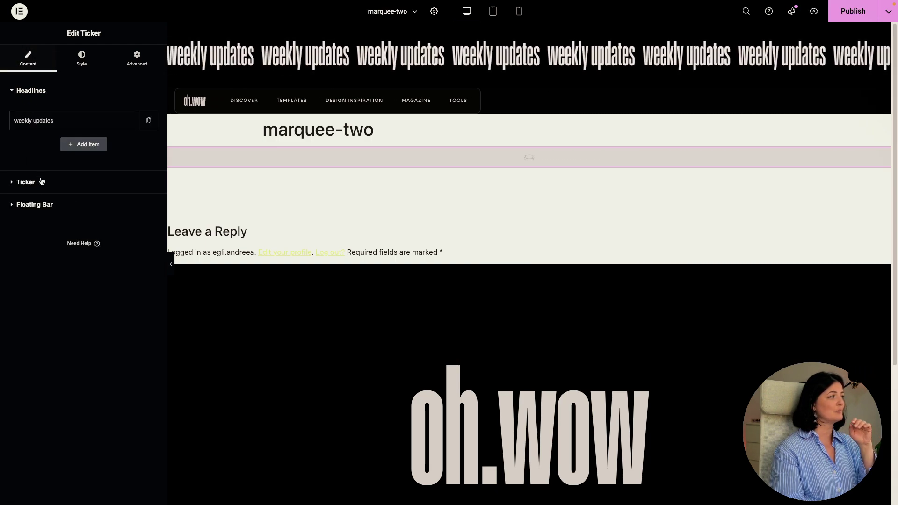
{"action": "left_click", "coordinate": [44, 204]}
{"action": "left_click", "coordinate": [34, 113]}
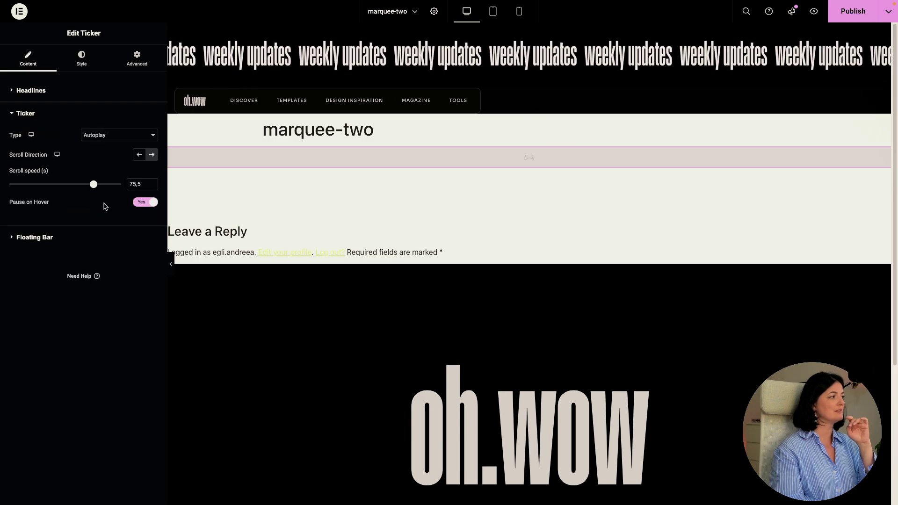
{"action": "left_click_drag", "start_coordinate": [93, 186], "coordinate": [140, 182]}
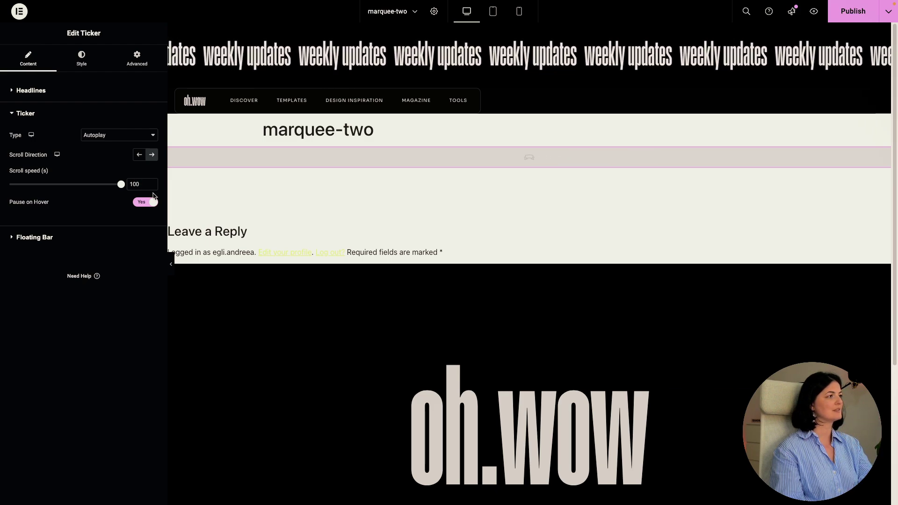
{"action": "type", "text": "150"}
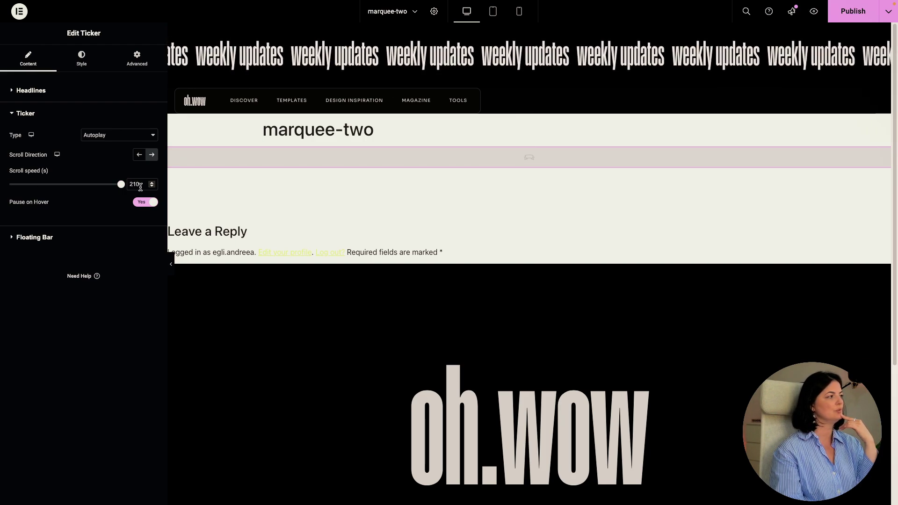
{"action": "key", "text": "BackSpace"}
{"action": "type", "text": "0"}
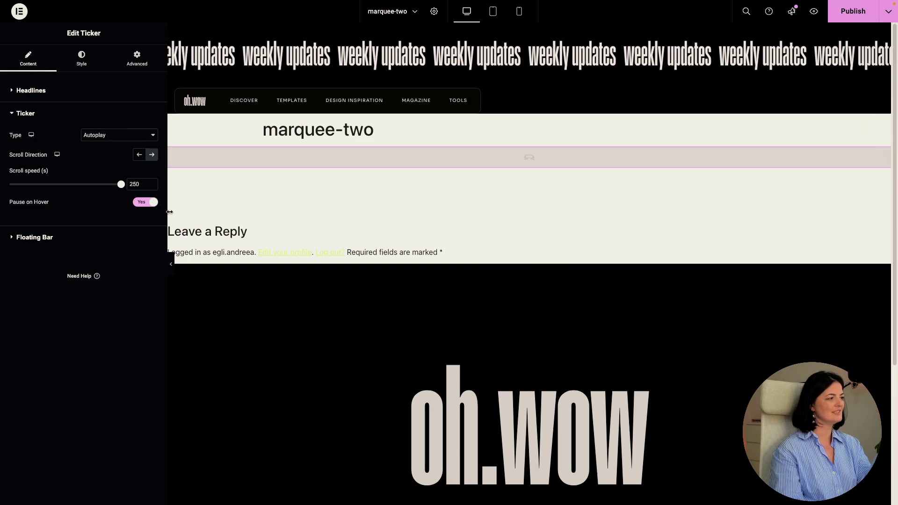
{"action": "key", "text": "BackSpace"}
{"action": "type", "text": "8"}
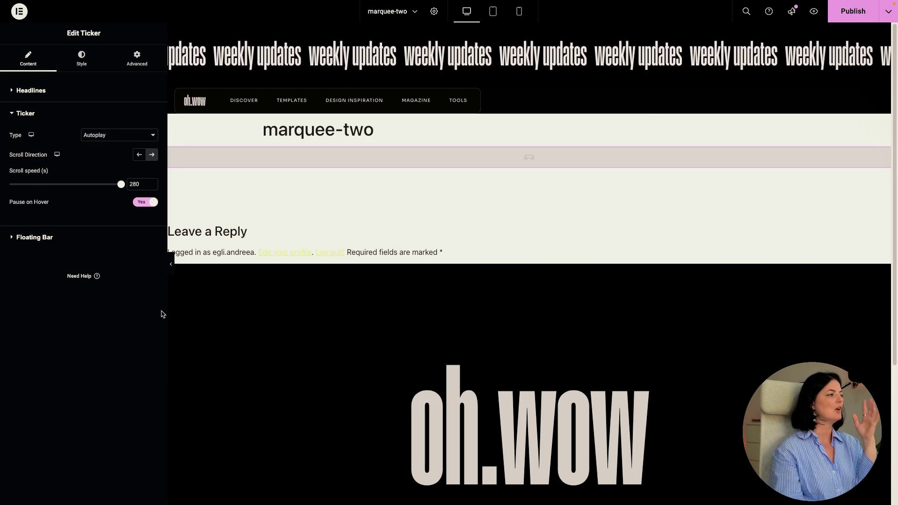
Step: Give the ticker text a light global colour
{"action": "left_click", "coordinate": [79, 62]}
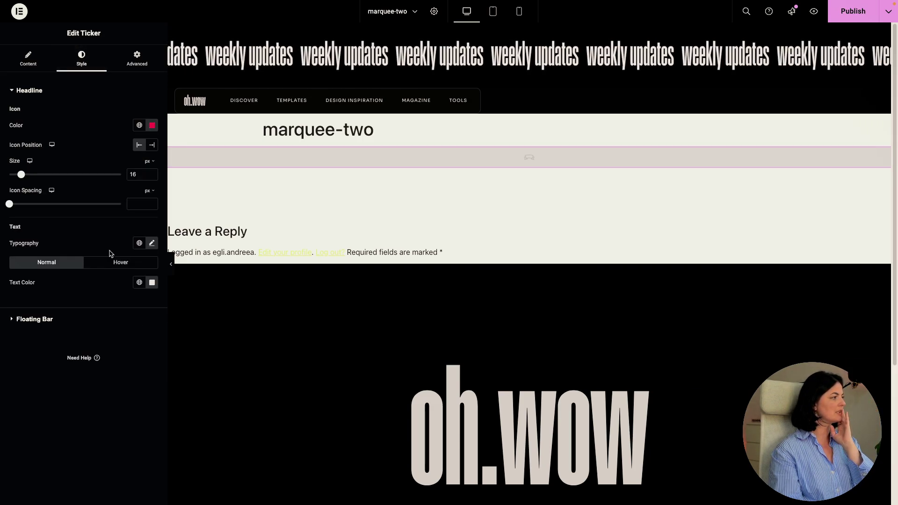
{"action": "left_click", "coordinate": [138, 283]}
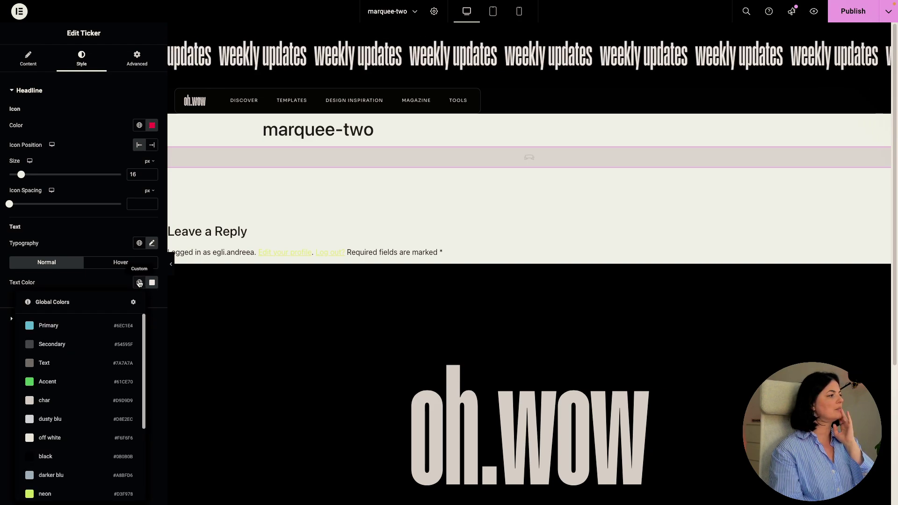
{"action": "left_click", "coordinate": [67, 401]}
{"action": "left_click", "coordinate": [139, 284]}
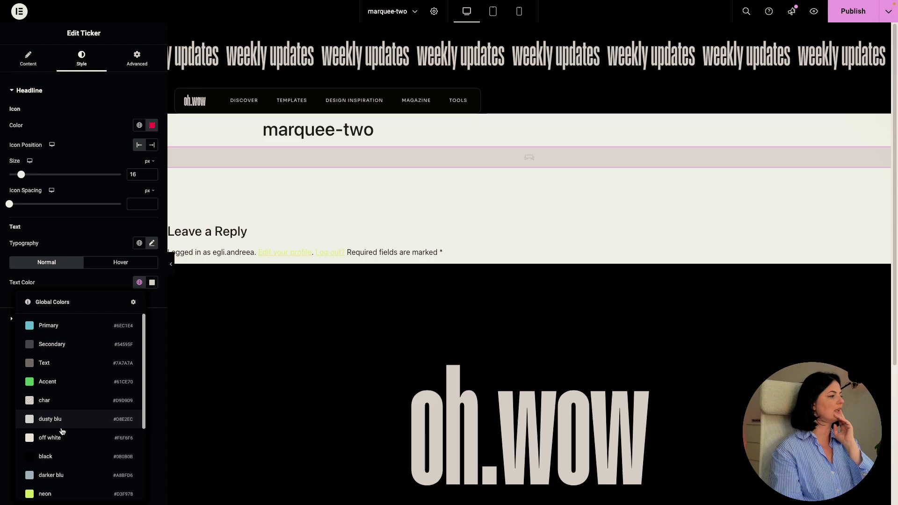
{"action": "scroll", "coordinate": [61, 438], "scroll_direction": "down", "scroll_amount": 1}
{"action": "scroll", "coordinate": [61, 437], "scroll_direction": "down", "scroll_amount": 1}
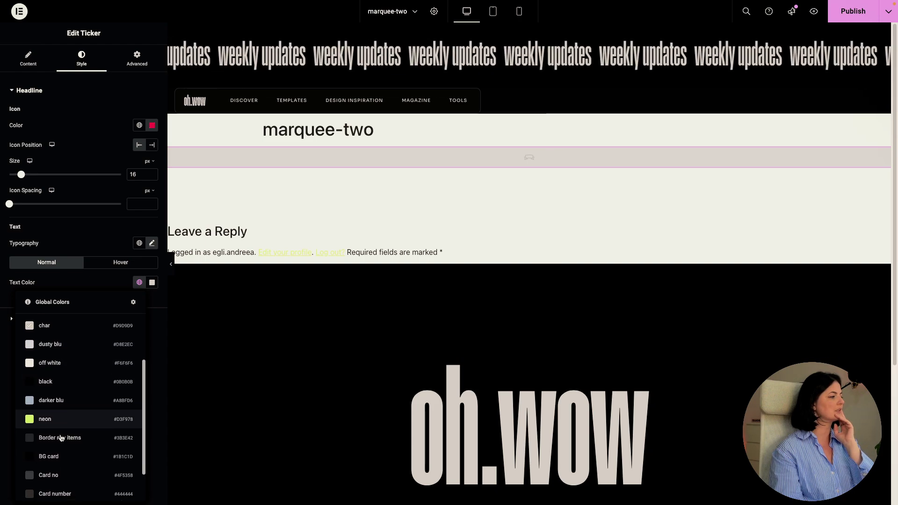
{"action": "scroll", "coordinate": [61, 438], "scroll_direction": "down", "scroll_amount": 1}
{"action": "scroll", "coordinate": [60, 438], "scroll_direction": "up", "scroll_amount": 3}
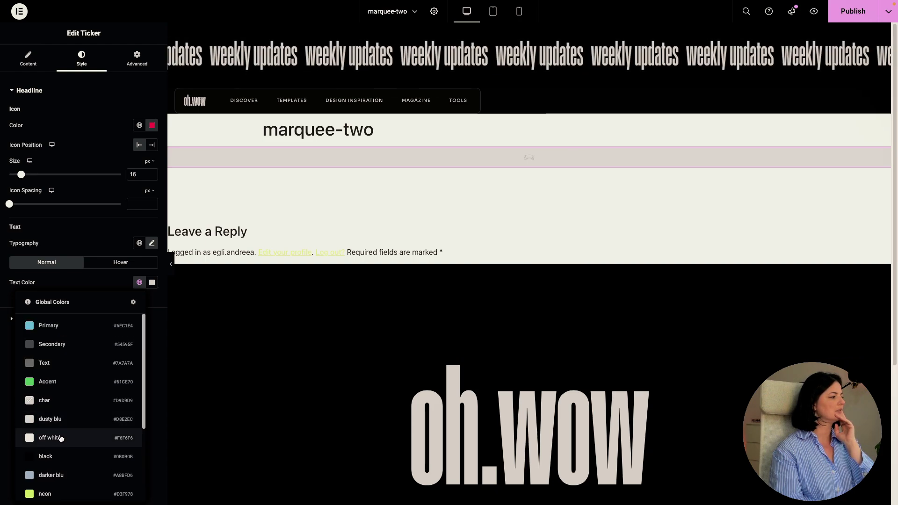
{"action": "left_click", "coordinate": [61, 437]}
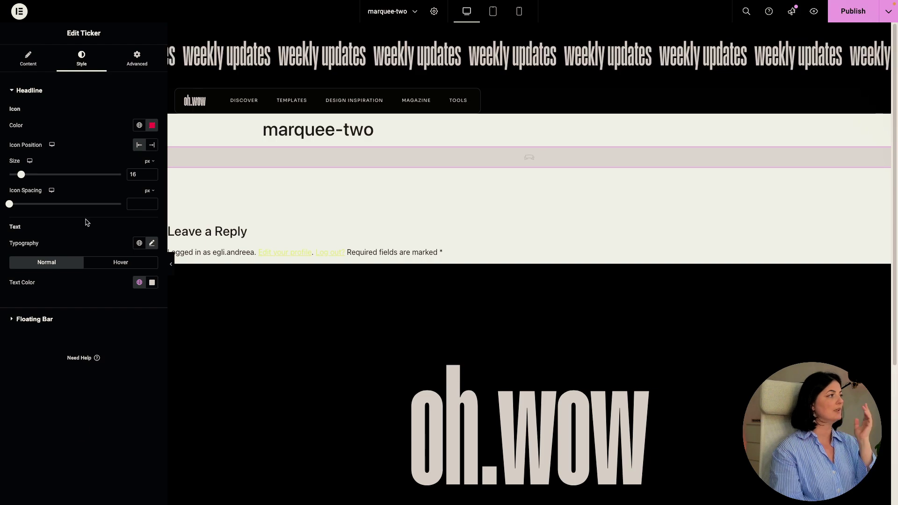
Step: Return the scroll speed to 75 seconds and publish the floating element
{"action": "left_click", "coordinate": [28, 58]}
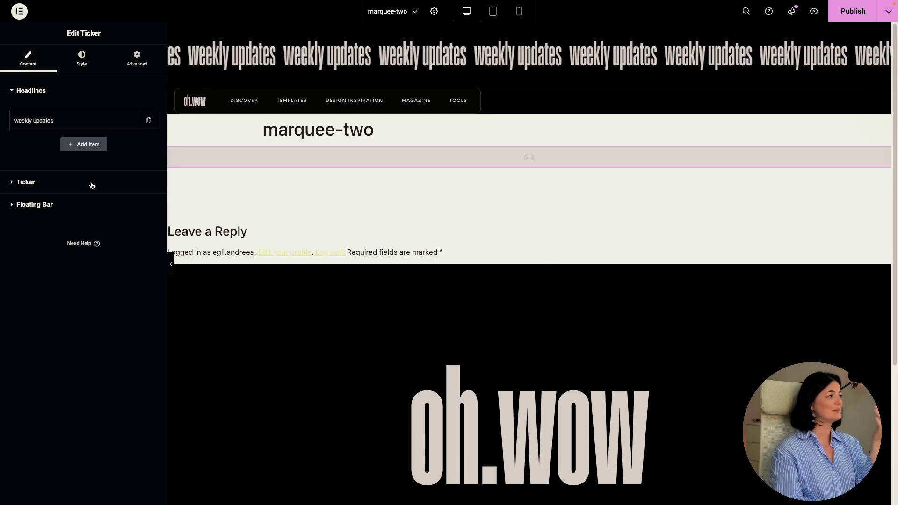
{"action": "left_click", "coordinate": [90, 180]}
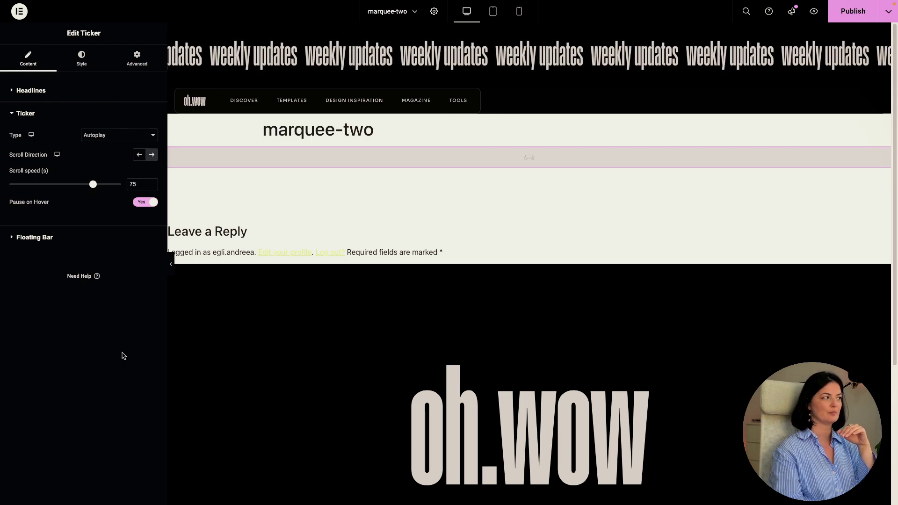
{"action": "left_click", "coordinate": [861, 14]}
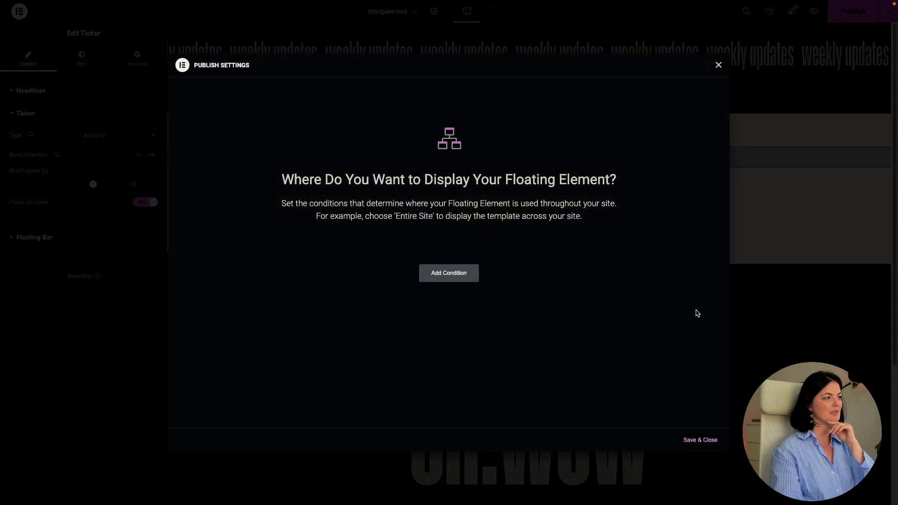
{"action": "left_click", "coordinate": [691, 441]}
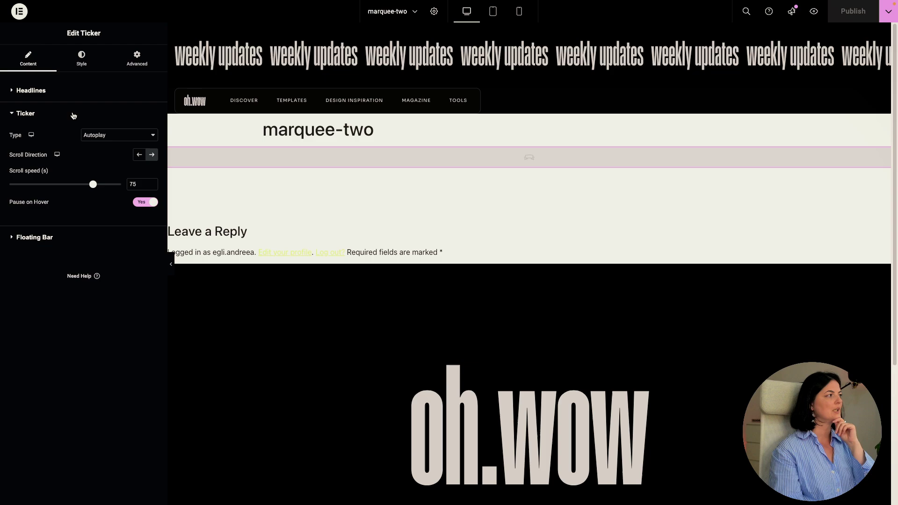
Step: Set the headline's hover text colour to the neon global colour and publish
{"action": "left_click", "coordinate": [80, 61]}
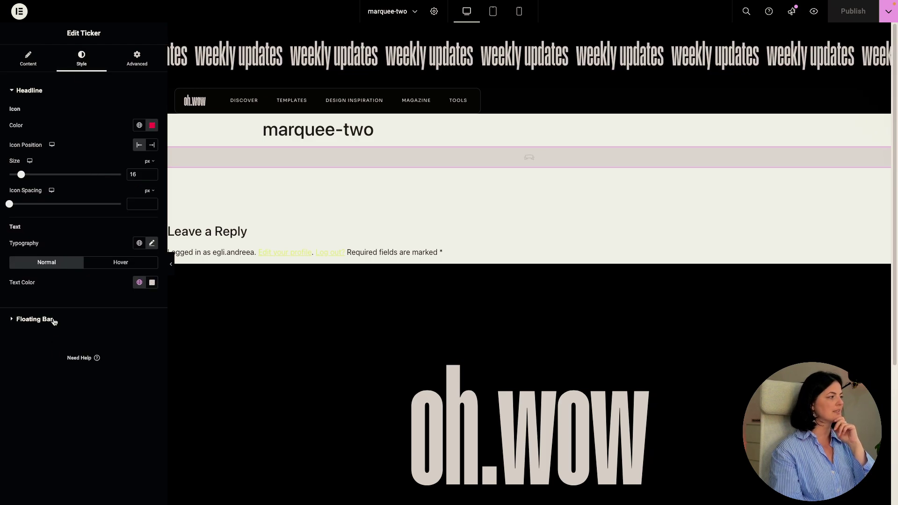
{"action": "left_click", "coordinate": [125, 263]}
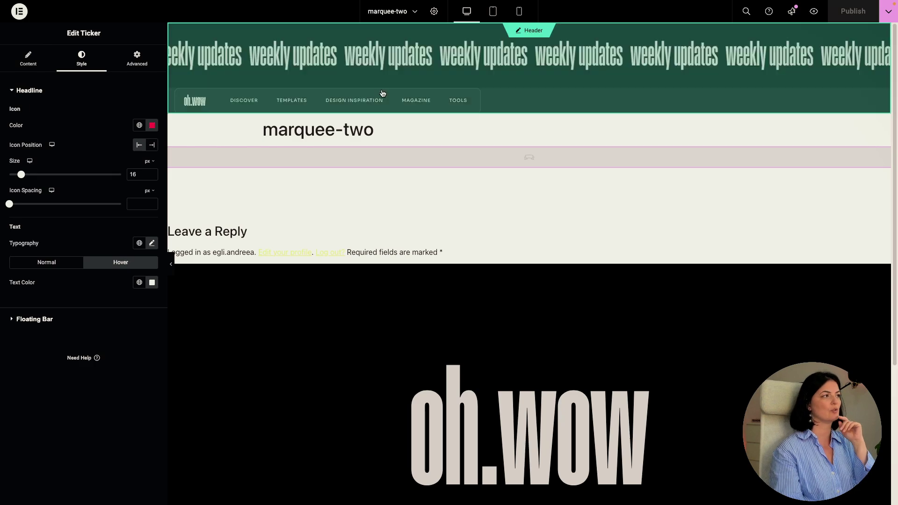
{"action": "left_click", "coordinate": [138, 283]}
{"action": "scroll", "coordinate": [78, 407], "scroll_direction": "down", "scroll_amount": 5}
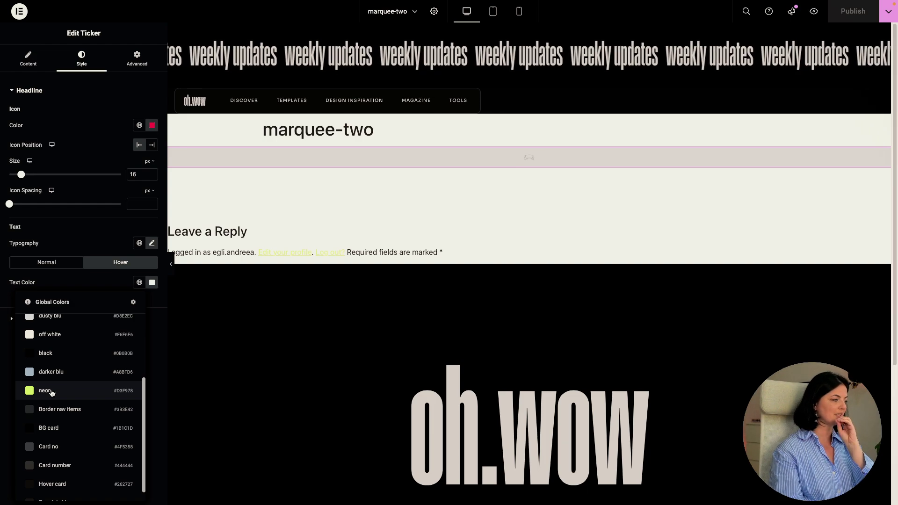
{"action": "scroll", "coordinate": [51, 392], "scroll_direction": "down", "scroll_amount": 1}
{"action": "scroll", "coordinate": [51, 392], "scroll_direction": "down", "scroll_amount": 1}
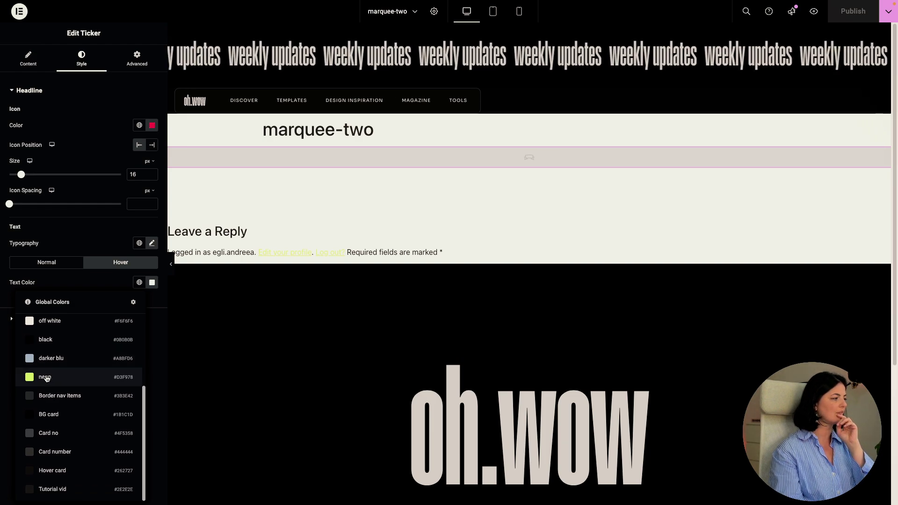
{"action": "left_click", "coordinate": [45, 377]}
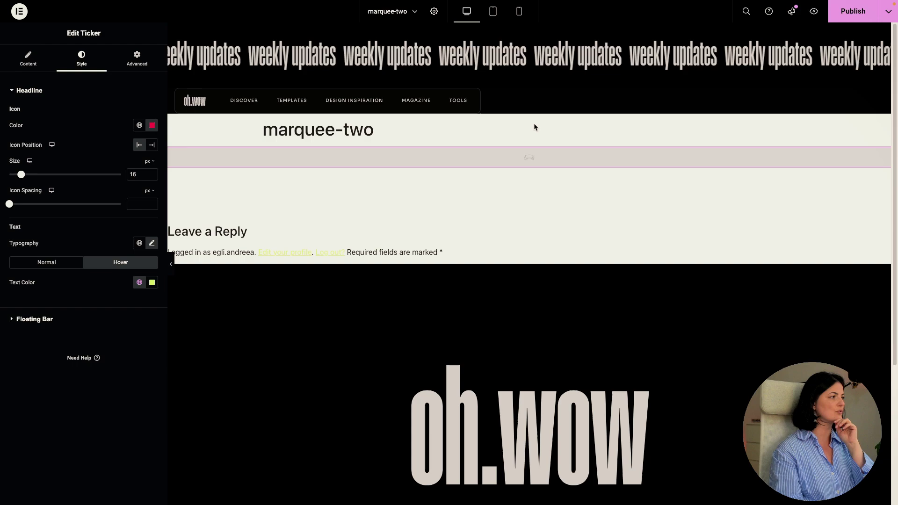
{"action": "left_click", "coordinate": [853, 11]}
{"action": "left_click", "coordinate": [695, 441]}
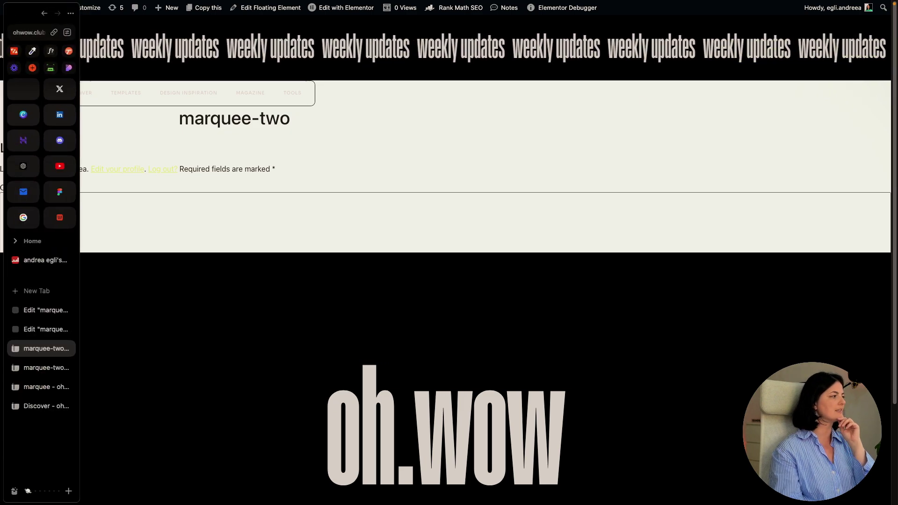
Step: Return to the Elementor editor and expand the Floating Bar style section
{"action": "left_click", "coordinate": [43, 311]}
{"action": "left_click", "coordinate": [102, 317]}
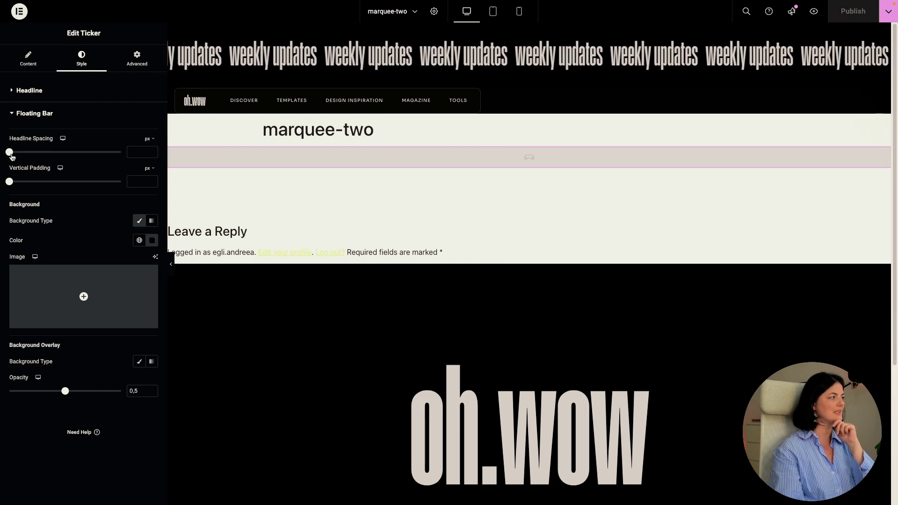
Step: Set headline spacing to 25 and the floating bar's vertical padding to 0
{"action": "left_click_drag", "start_coordinate": [9, 152], "coordinate": [15, 154]}
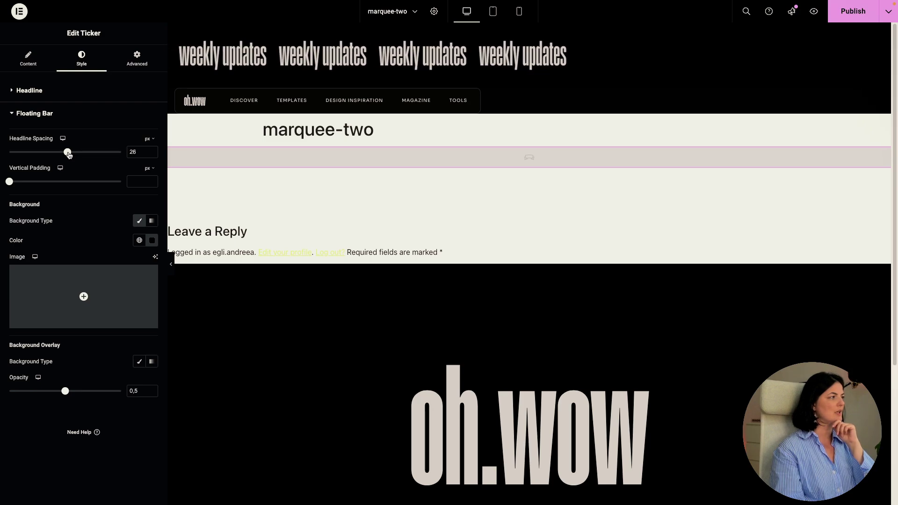
{"action": "left_click", "coordinate": [151, 154]}
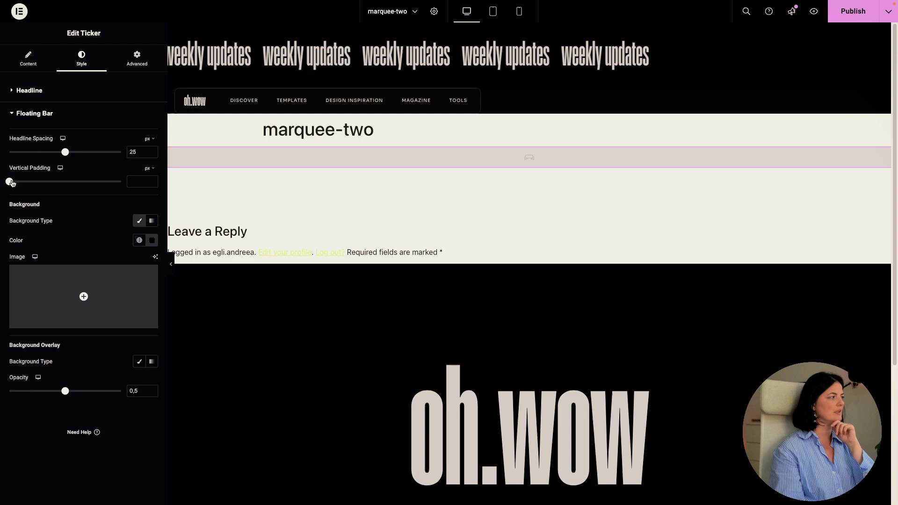
{"action": "mouse_move", "coordinate": [10, 181]}
{"action": "left_mouse_down"}
{"action": "mouse_move", "coordinate": [100, 181]}
{"action": "mouse_move", "coordinate": [10, 182]}
{"action": "left_mouse_up"}
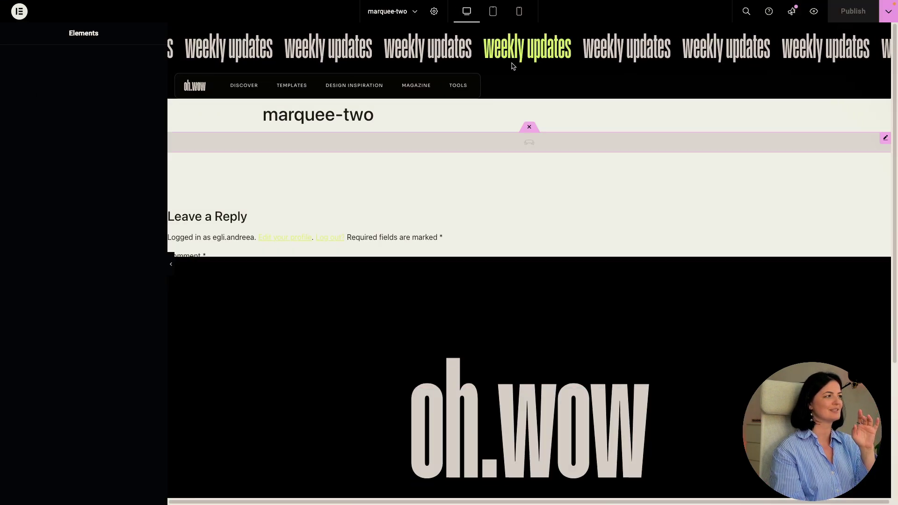
{"action": "left_click", "coordinate": [598, 60]}
{"action": "left_click", "coordinate": [35, 318]}
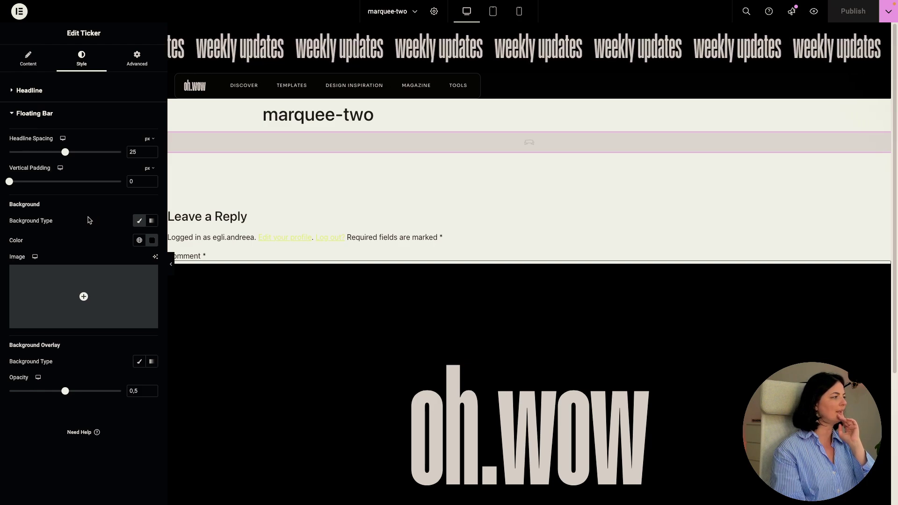
Step: Give the floating bar a global black background, remove the trial horse photo, and publish
{"action": "left_click", "coordinate": [140, 240]}
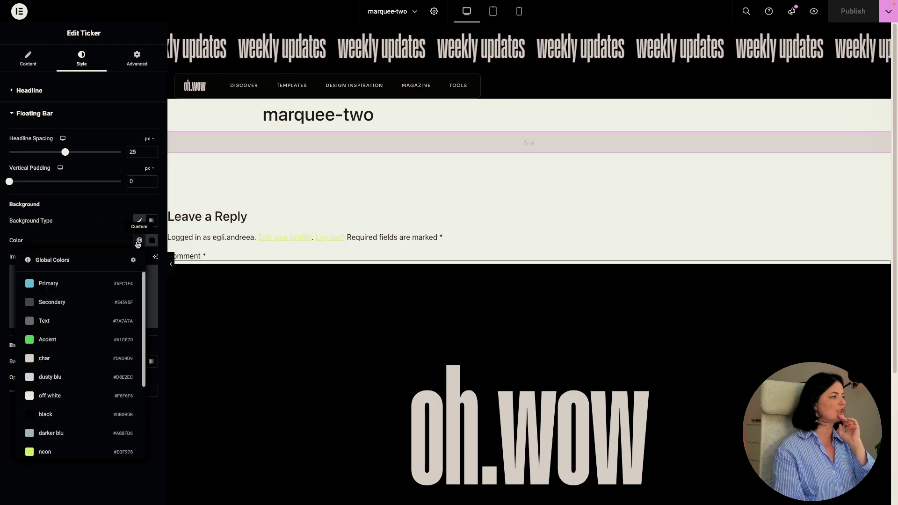
{"action": "left_click", "coordinate": [56, 414]}
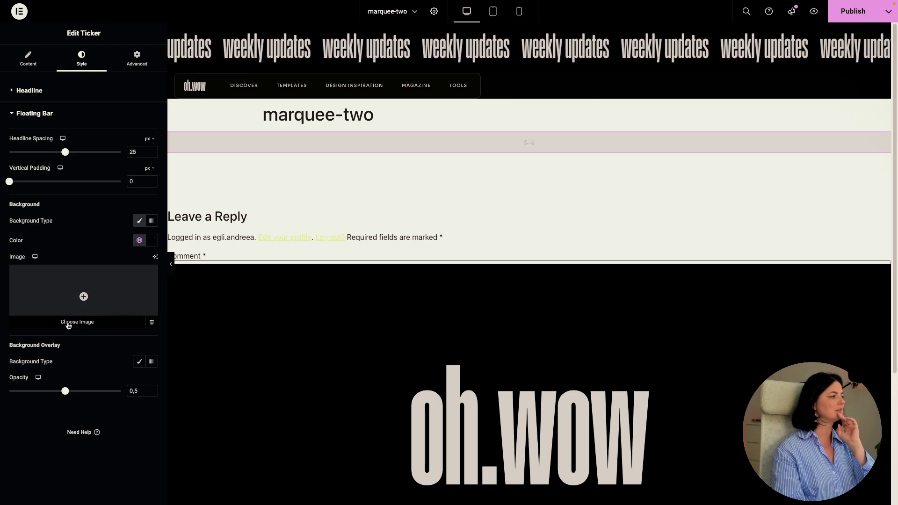
{"action": "left_click", "coordinate": [102, 294]}
{"action": "scroll", "coordinate": [396, 314], "scroll_direction": "down", "scroll_amount": 4}
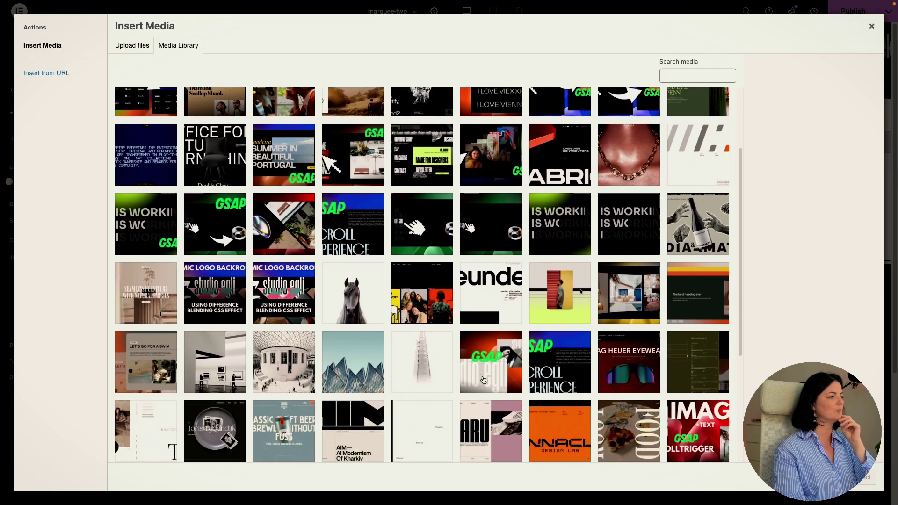
{"action": "left_click", "coordinate": [352, 251]}
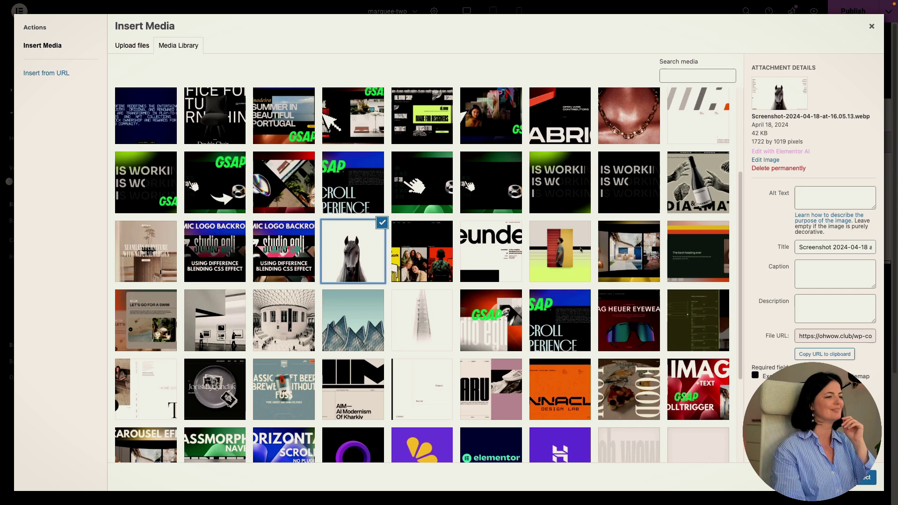
{"action": "left_click", "coordinate": [864, 479]}
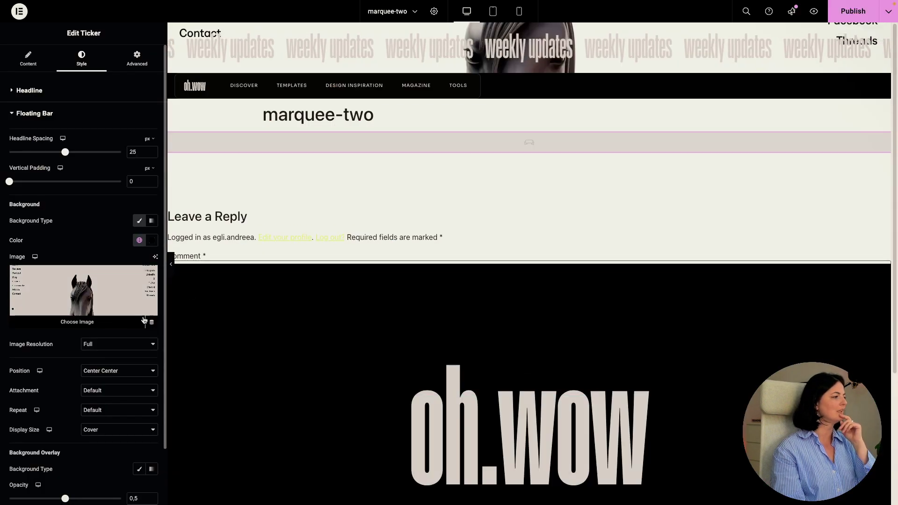
{"action": "left_click", "coordinate": [152, 321]}
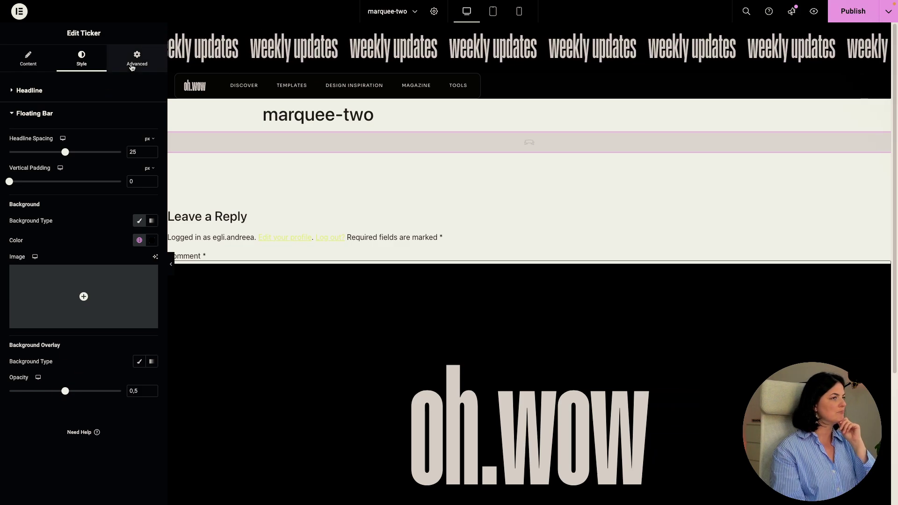
{"action": "left_click", "coordinate": [853, 11]}
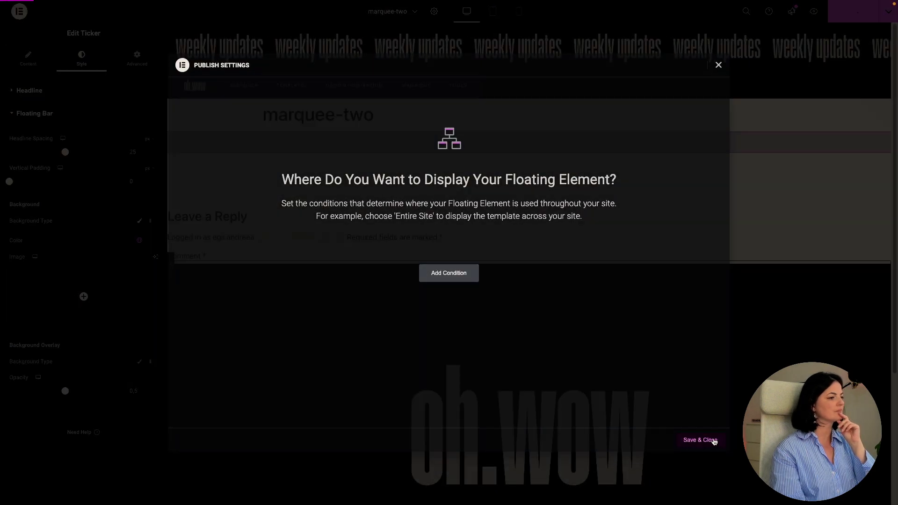
{"action": "left_click", "coordinate": [714, 441]}
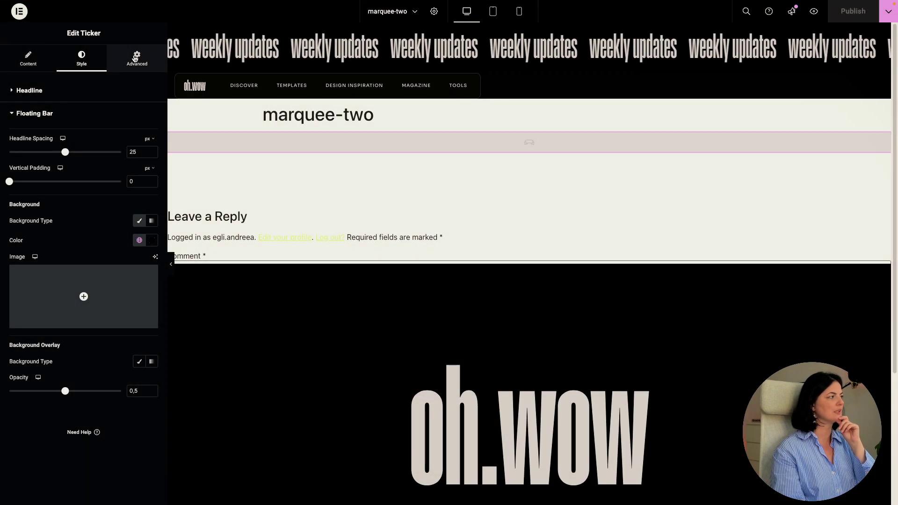
Step: Keep the ticker at the top, turn Sticky off, and show the Responsive options
{"action": "left_click", "coordinate": [136, 63]}
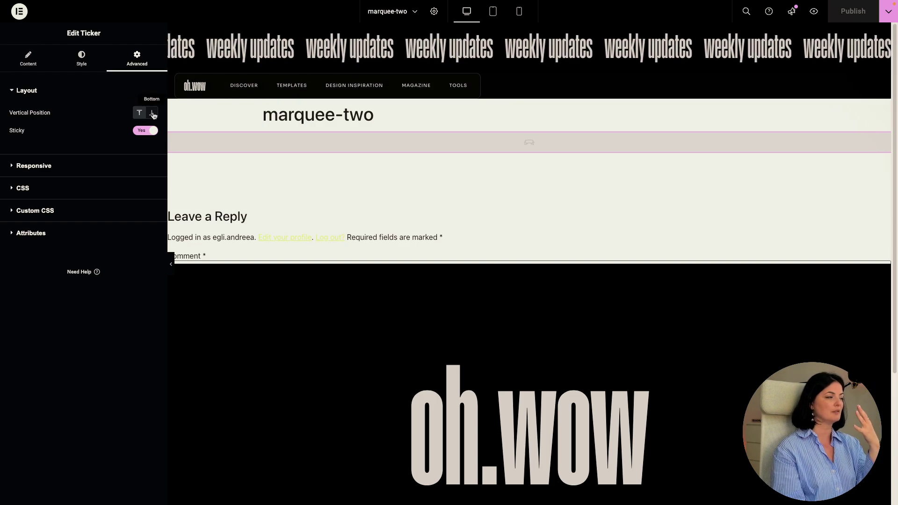
{"action": "left_click", "coordinate": [153, 114]}
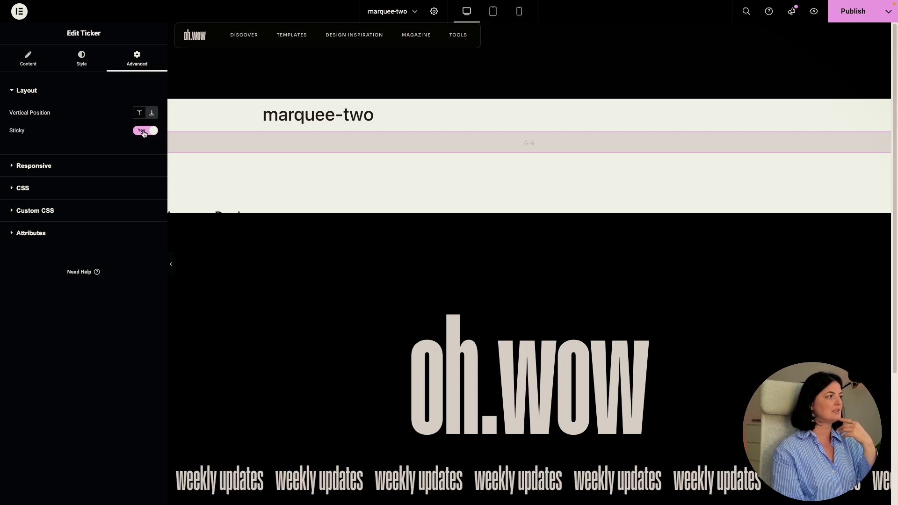
{"action": "left_click", "coordinate": [139, 113]}
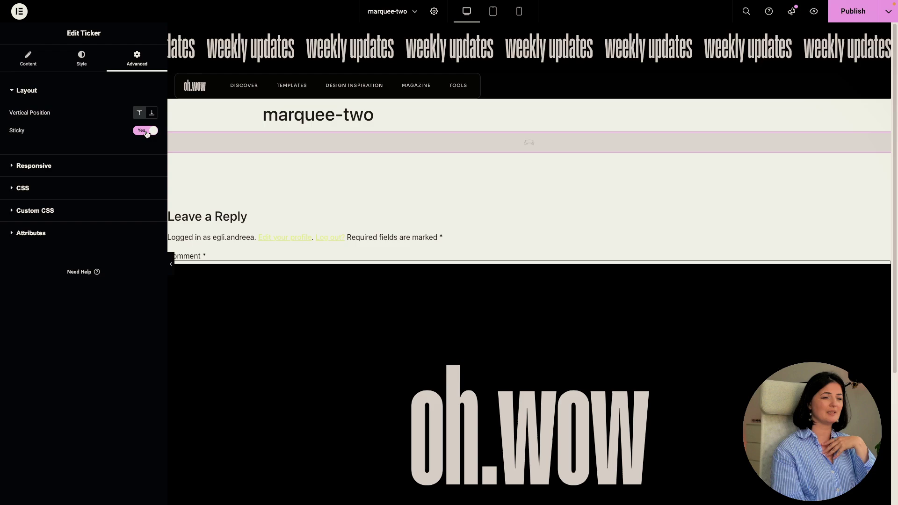
{"action": "left_click", "coordinate": [144, 131]}
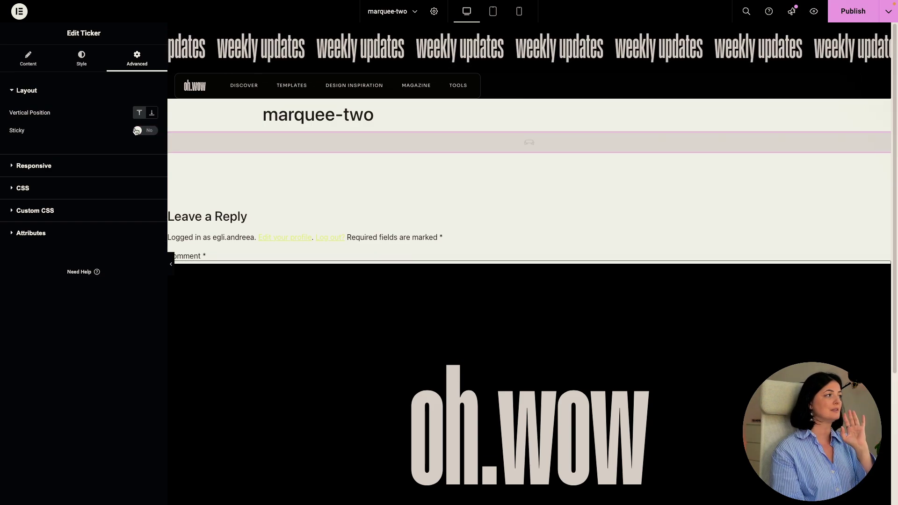
{"action": "left_click", "coordinate": [83, 166]}
Step: Publish the pending ticker changes and switch the preview to mobile width
{"action": "left_click", "coordinate": [853, 11]}
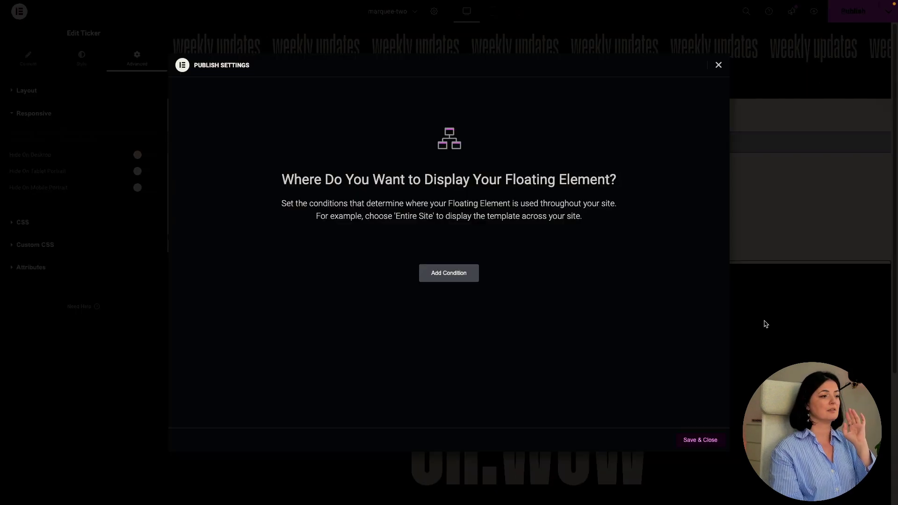
{"action": "left_click", "coordinate": [699, 439]}
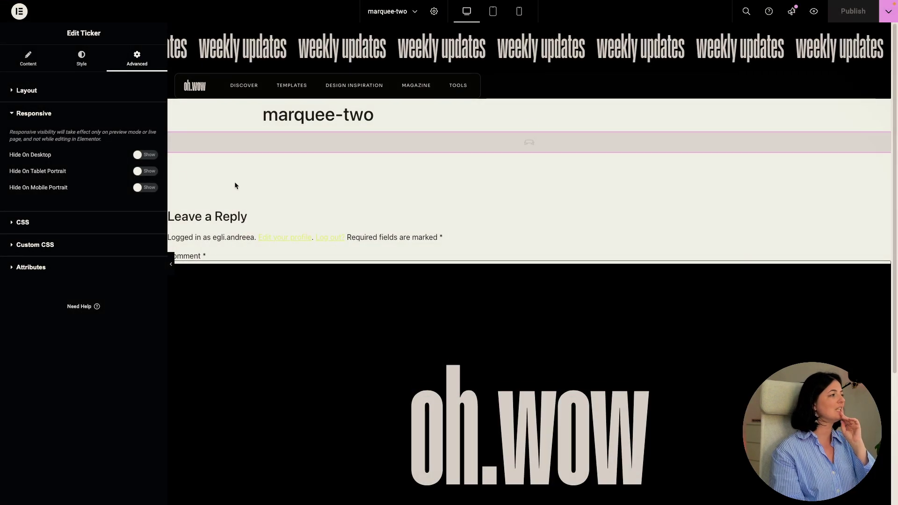
{"action": "left_click", "coordinate": [493, 12]}
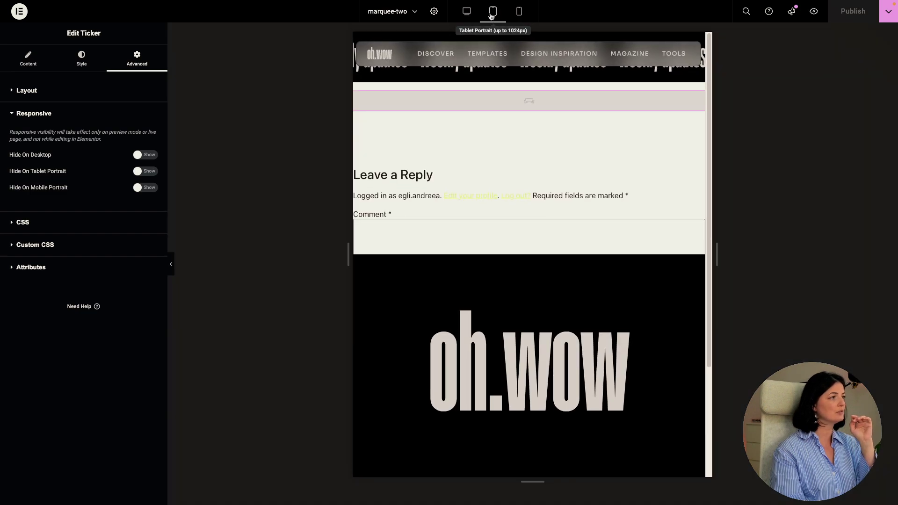
{"action": "left_click", "coordinate": [518, 12]}
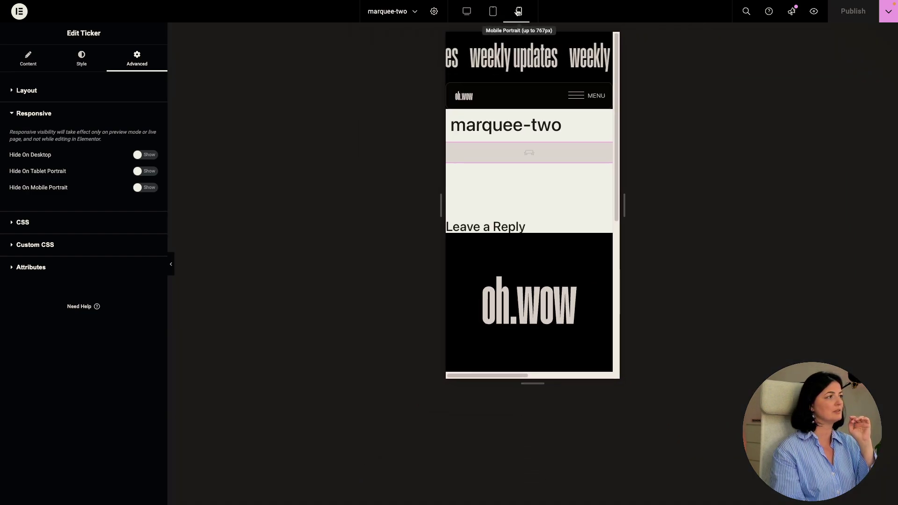
Step: Set the mobile ticker headline size to 3.1 rem and publish it
{"action": "left_click", "coordinate": [82, 58]}
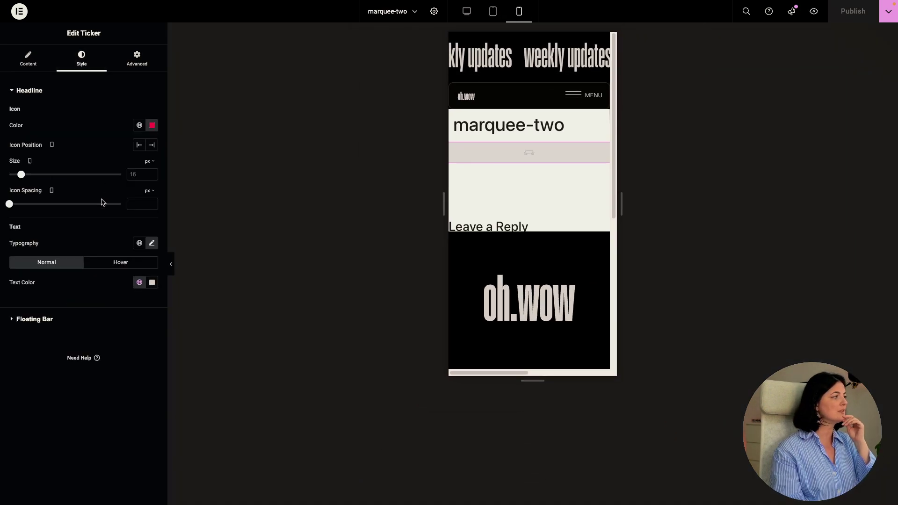
{"action": "left_click", "coordinate": [152, 243]}
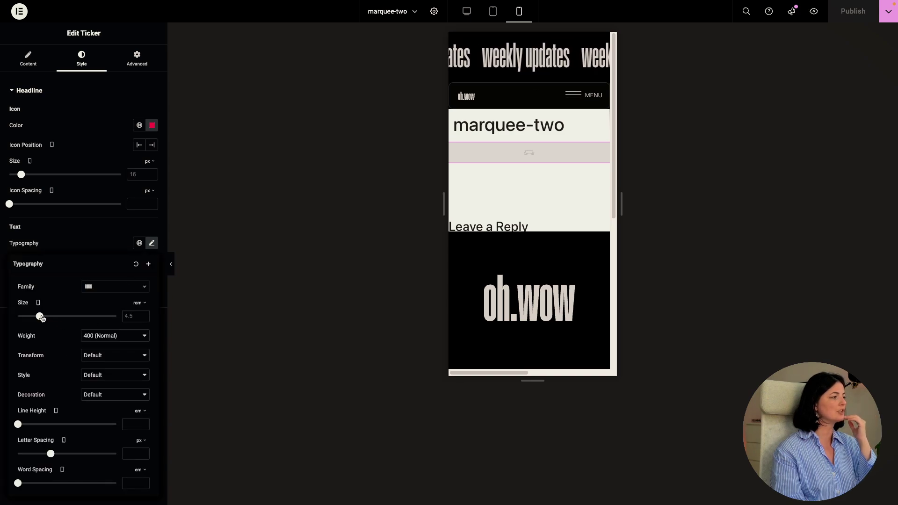
{"action": "left_click_drag", "start_coordinate": [42, 318], "coordinate": [39, 318]}
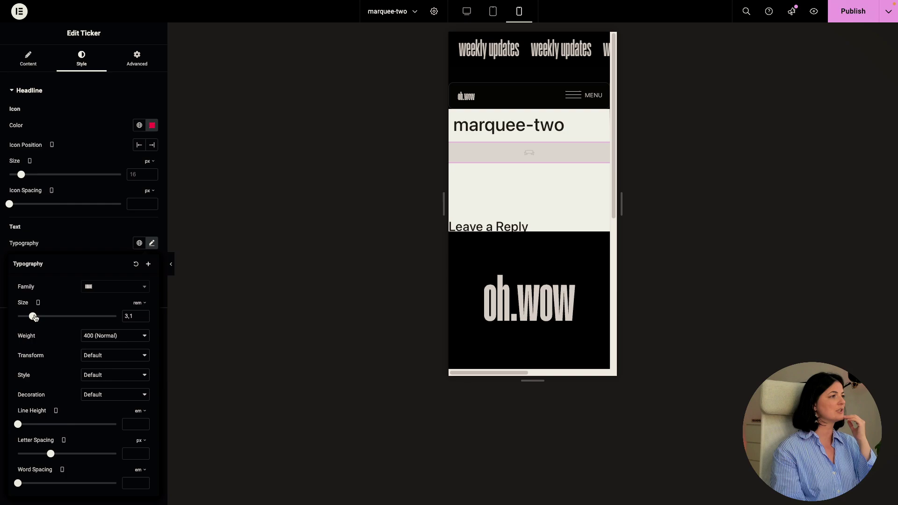
{"action": "left_click", "coordinate": [856, 11]}
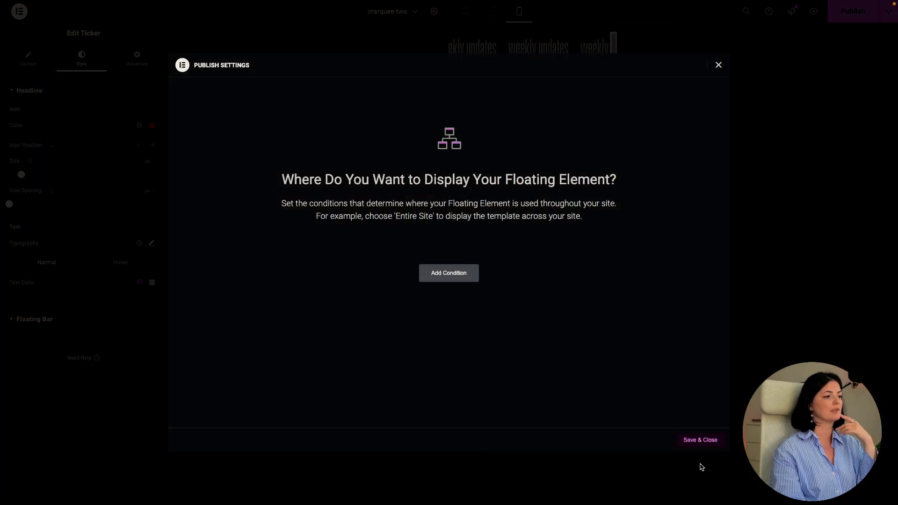
{"action": "left_click", "coordinate": [699, 442]}
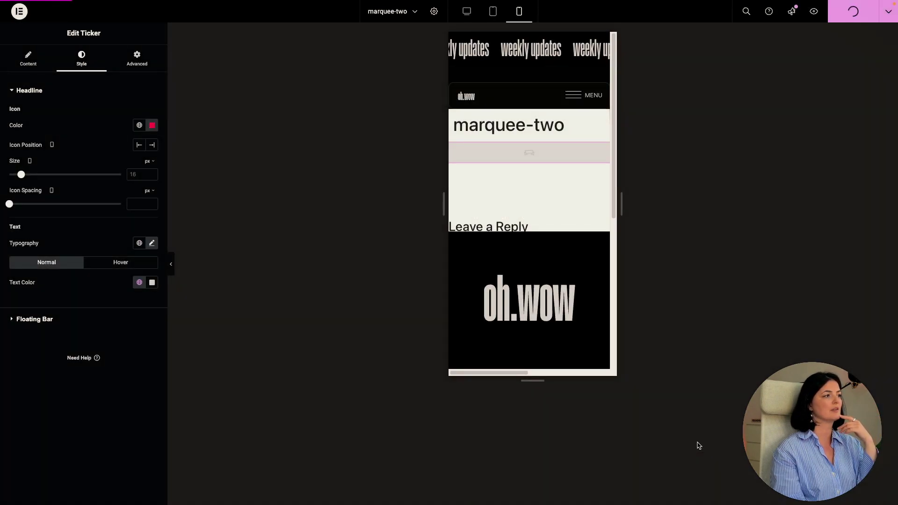
Step: Back on desktop, expand the ticker's Advanced Responsive, CSS and Custom CSS sections
{"action": "left_click", "coordinate": [466, 11]}
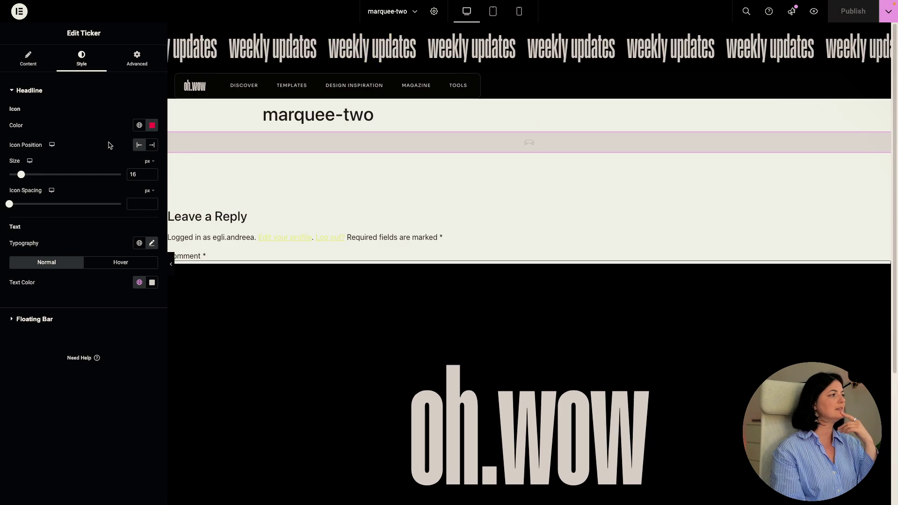
{"action": "left_click", "coordinate": [134, 70]}
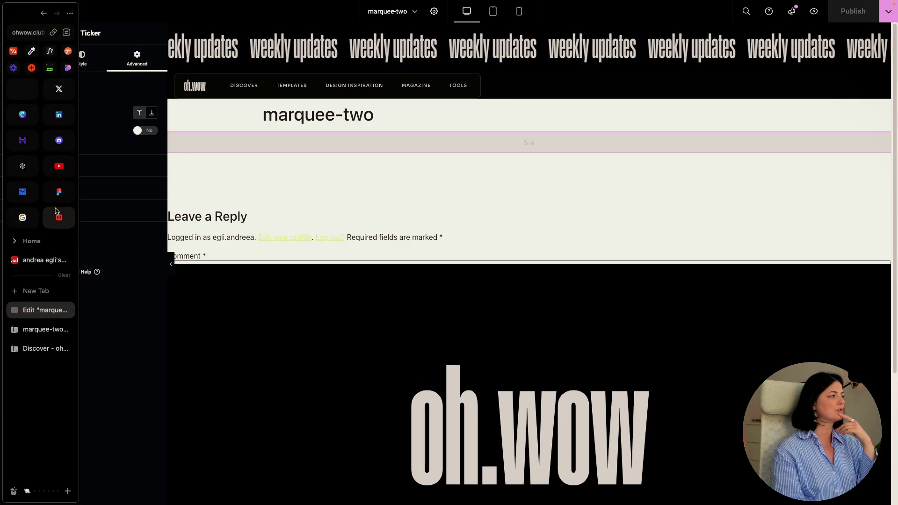
{"action": "left_click", "coordinate": [60, 162]}
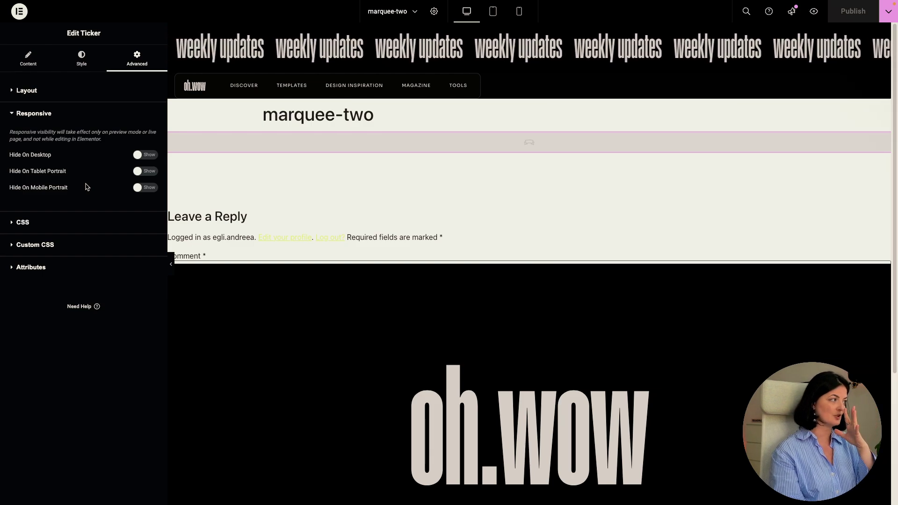
{"action": "left_click", "coordinate": [46, 228]}
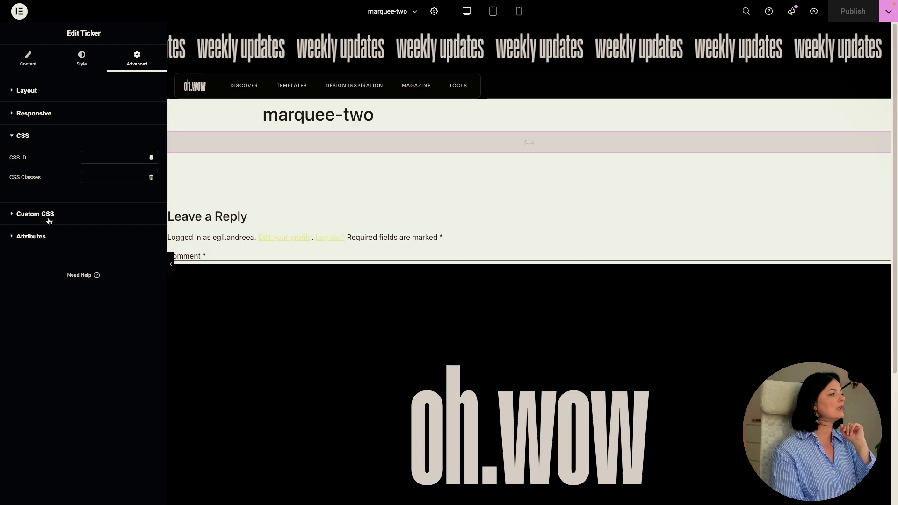
{"action": "left_click", "coordinate": [48, 218]}
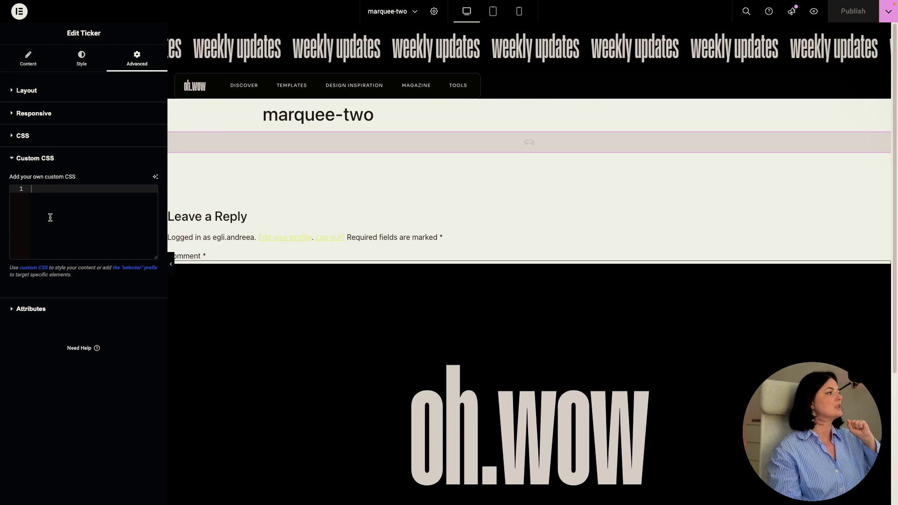
Step: Paste custom CSS making .e-floating-bars absolute with z-index -1, then publish
{"action": "left_click", "coordinate": [27, 90]}
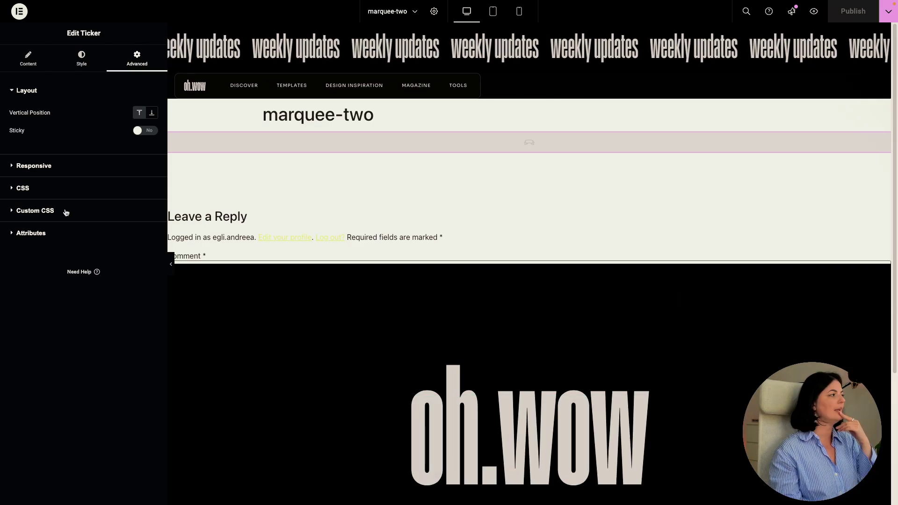
{"action": "left_click", "coordinate": [66, 209]}
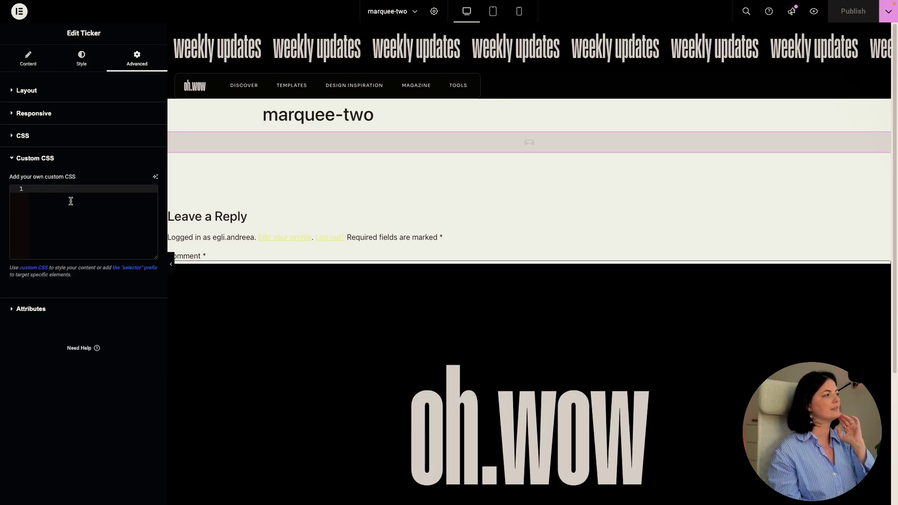
{"action": "type", "text": ".e-floating-bars {     position: absolute;     z-index: -1; }"}
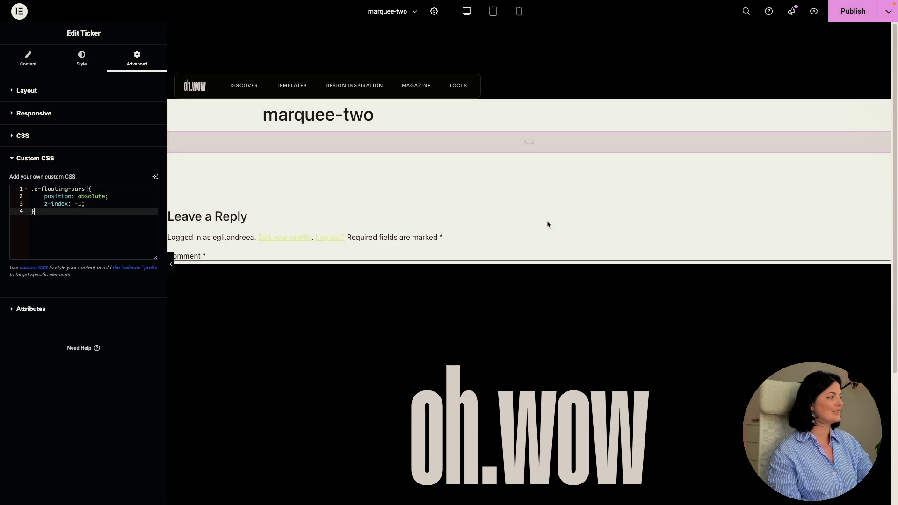
{"action": "left_click", "coordinate": [853, 11]}
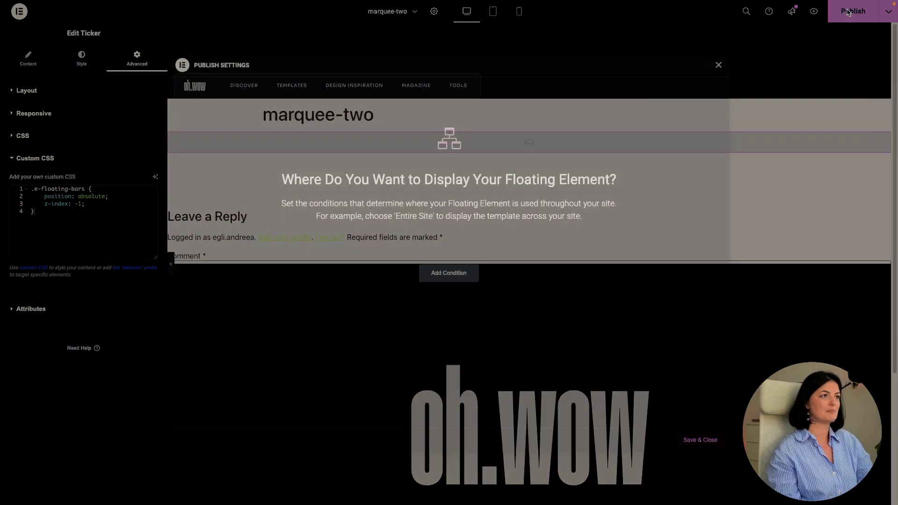
Step: Save and preview the ticker live, then add a blank CSS line and republish
{"action": "left_click", "coordinate": [696, 440]}
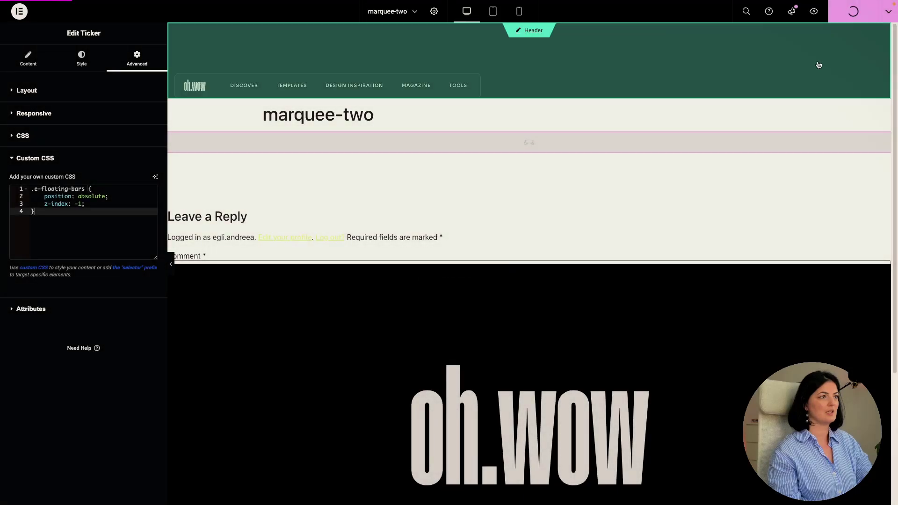
{"action": "left_click", "coordinate": [813, 12]}
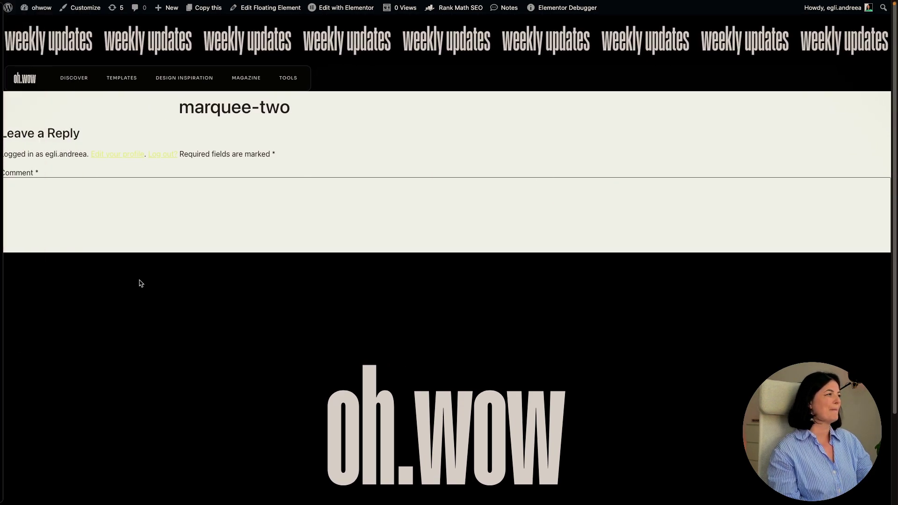
{"action": "left_click", "coordinate": [39, 311]}
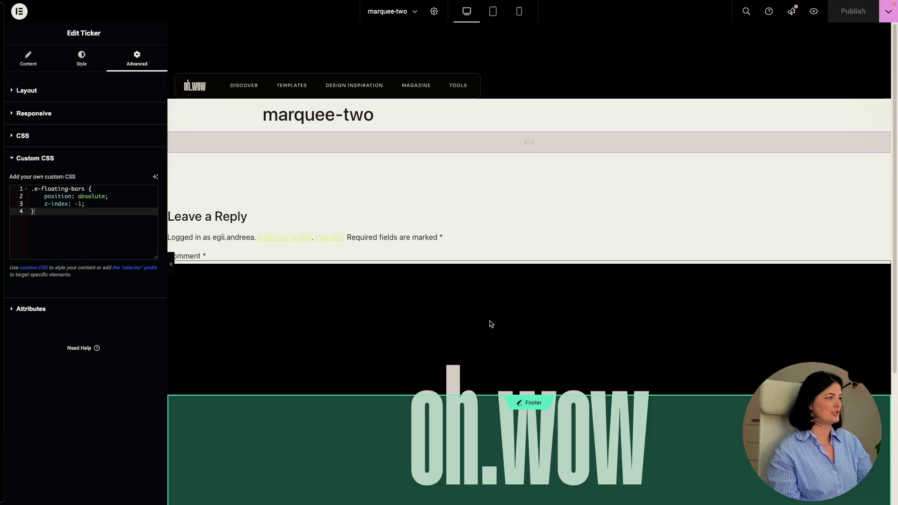
{"action": "key", "text": "Return"}
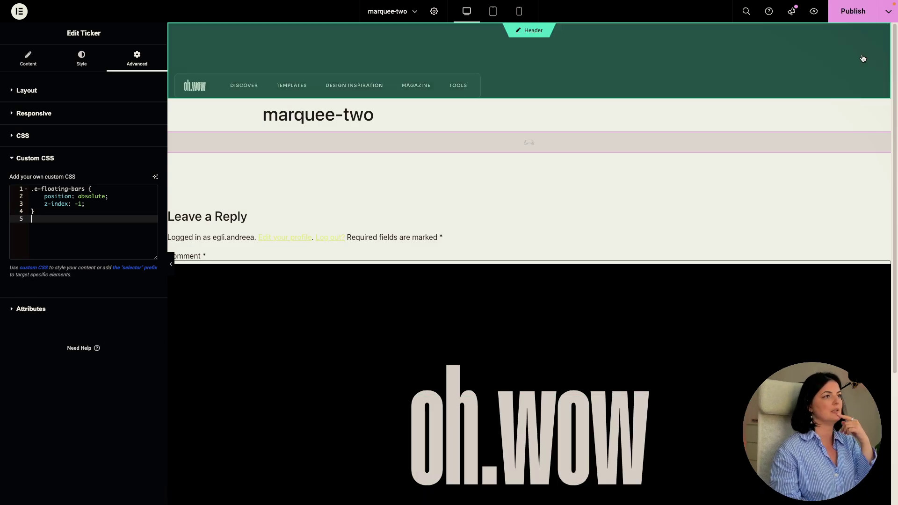
{"action": "left_click", "coordinate": [853, 12]}
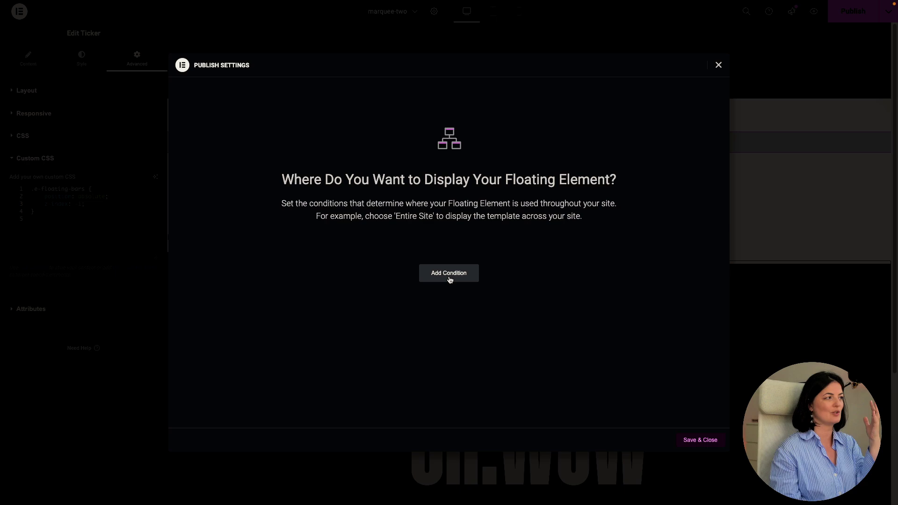
Step: Add an Include > Singular > Front Page display condition and save it
{"action": "left_click", "coordinate": [450, 277]}
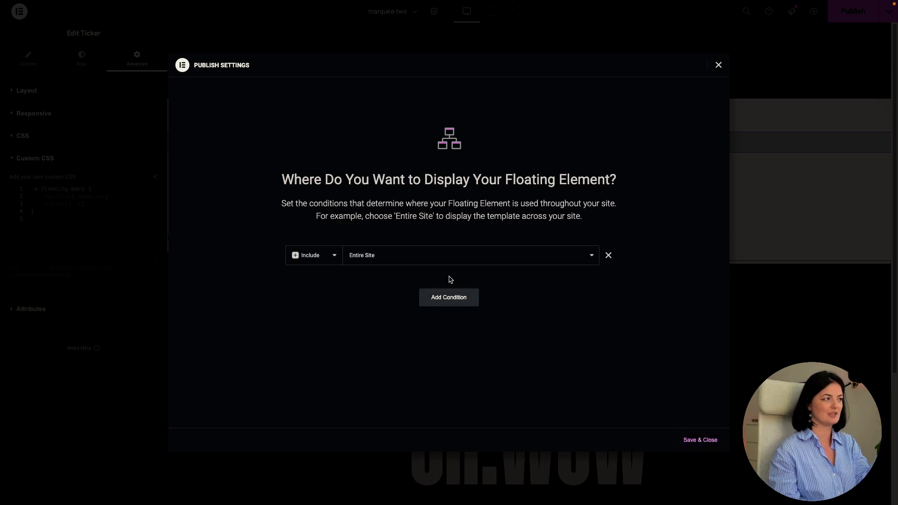
{"action": "left_click", "coordinate": [391, 261]}
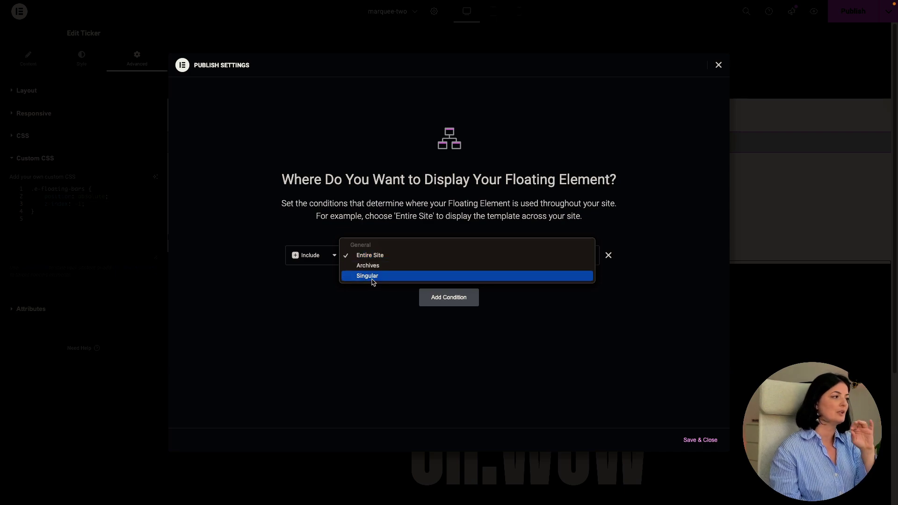
{"action": "left_click", "coordinate": [372, 276]}
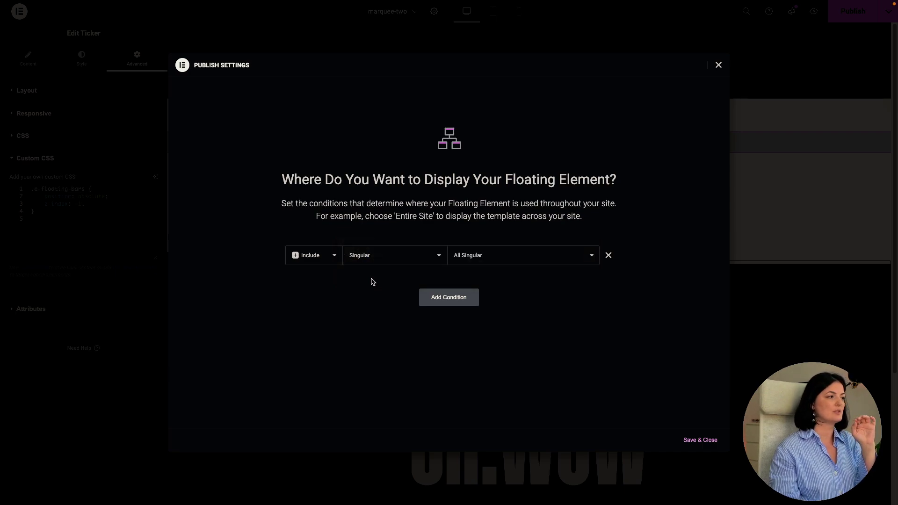
{"action": "left_click", "coordinate": [510, 261]}
{"action": "left_click", "coordinate": [507, 265]}
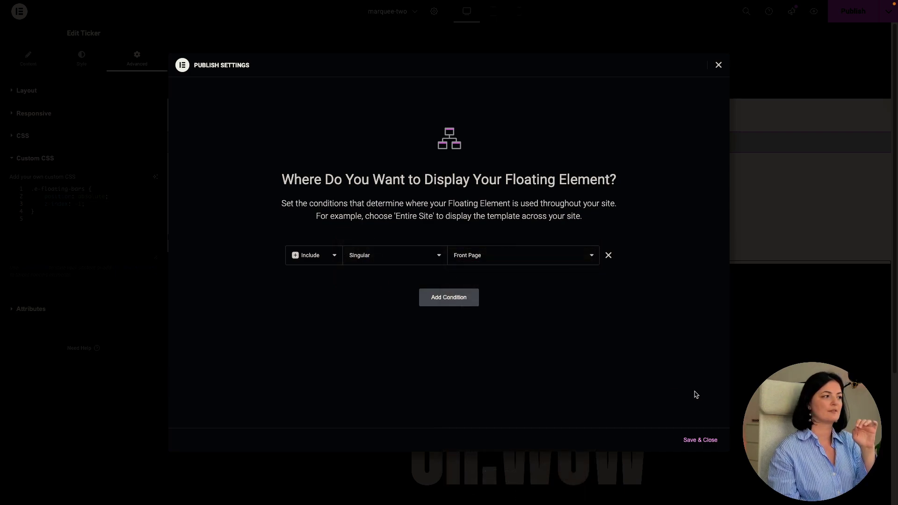
{"action": "left_click", "coordinate": [703, 441]}
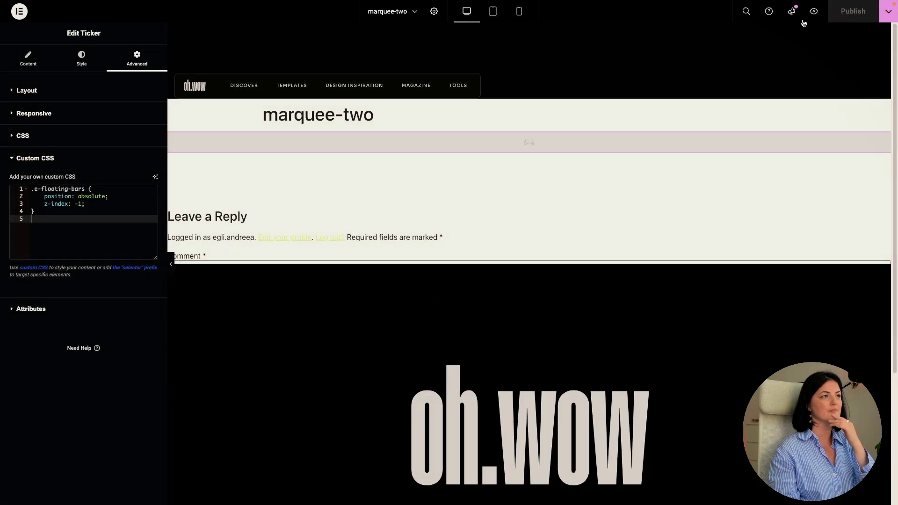
Step: Preview the ticker on the oh.wow home page, then return to the editor
{"action": "left_click", "coordinate": [814, 12]}
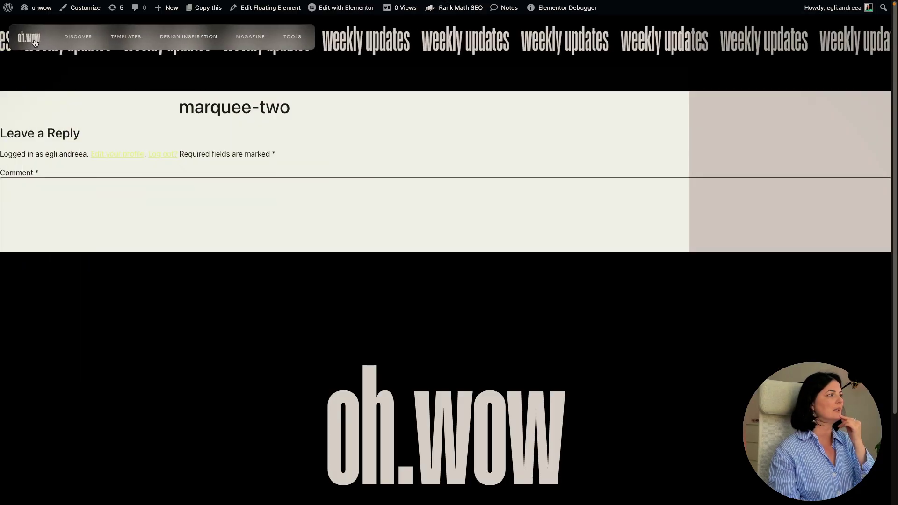
{"action": "left_click", "coordinate": [33, 42]}
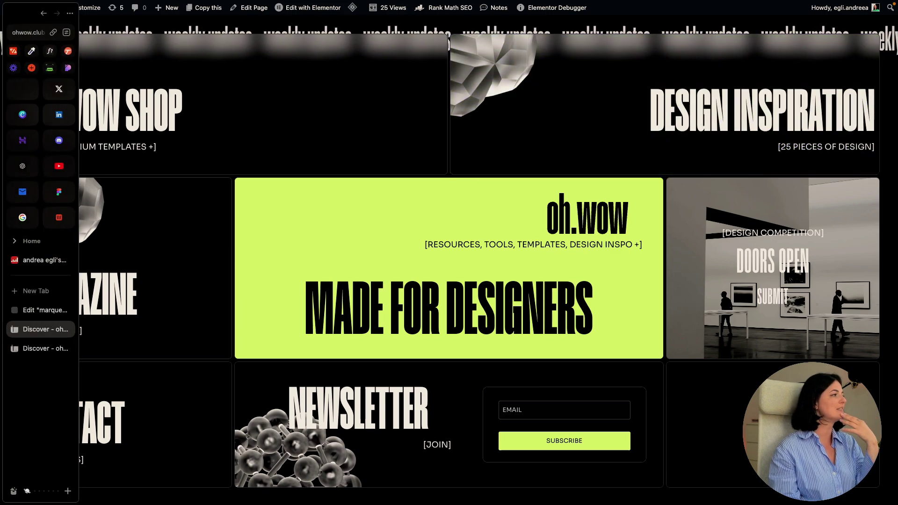
{"action": "left_click", "coordinate": [46, 311]}
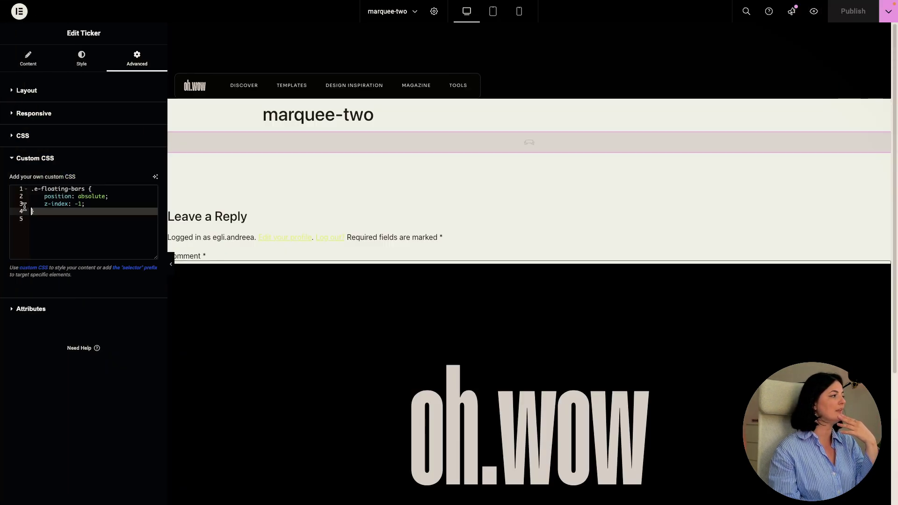
Step: Comment out all four Custom CSS lines and publish that version
{"action": "left_click_drag", "start_coordinate": [49, 219], "coordinate": [16, 186]}
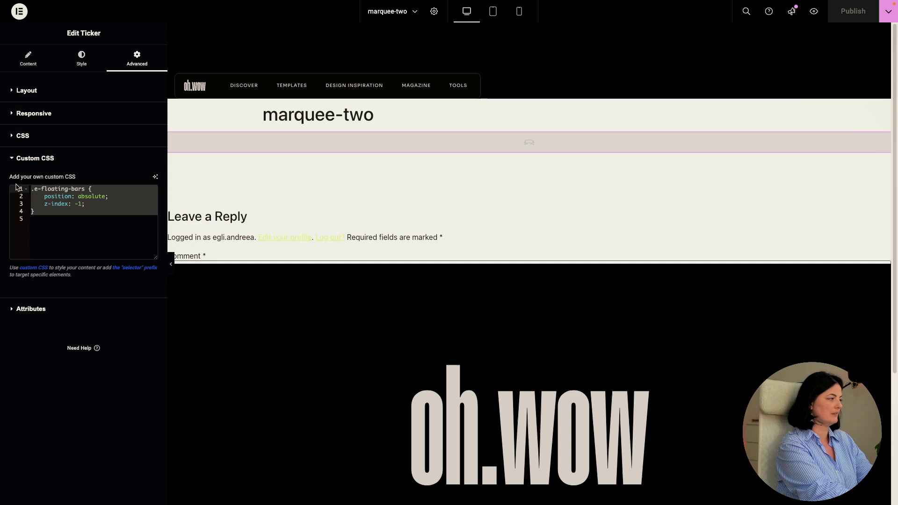
{"action": "key", "text": "ctrl+/"}
{"action": "left_click", "coordinate": [848, 13]}
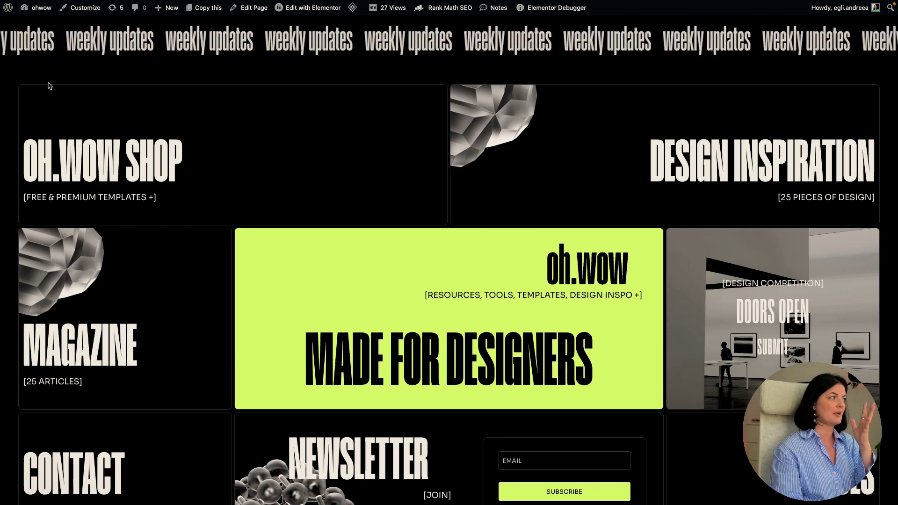
{"action": "mouse_move", "coordinate": [33, 222]}
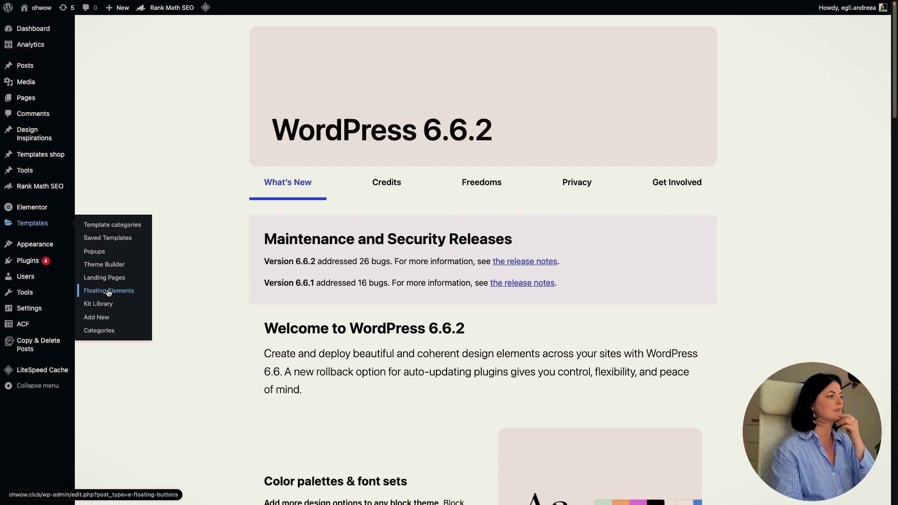
Step: Edit marquee-two from Templates > Floating Elements and select its container
{"action": "left_click", "coordinate": [108, 290]}
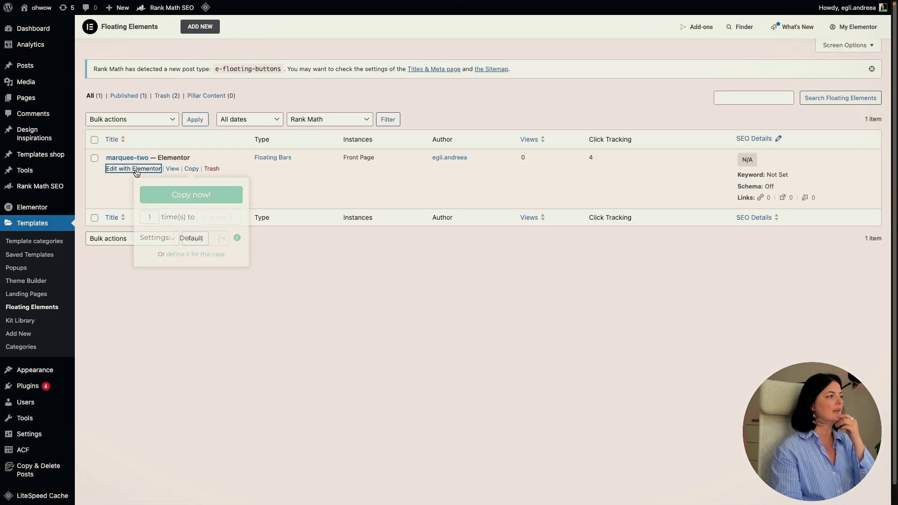
{"action": "left_click", "coordinate": [119, 169]}
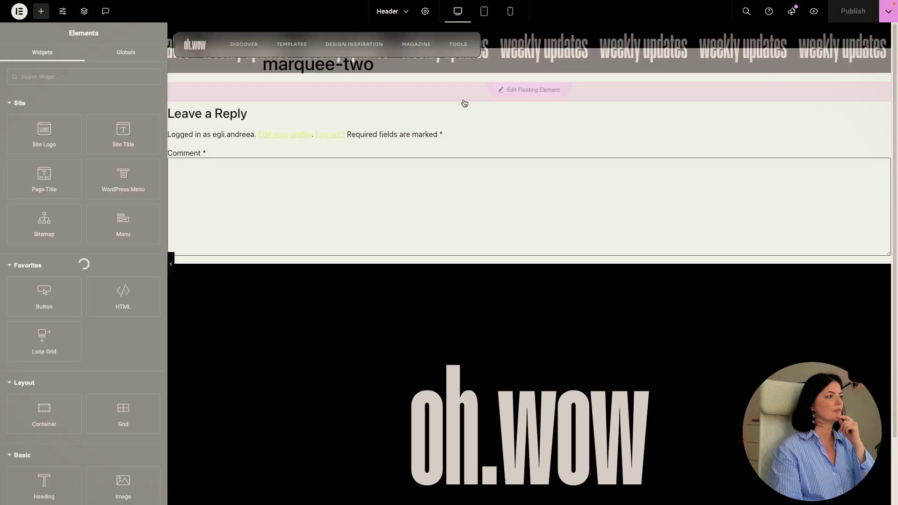
{"action": "left_click", "coordinate": [464, 98]}
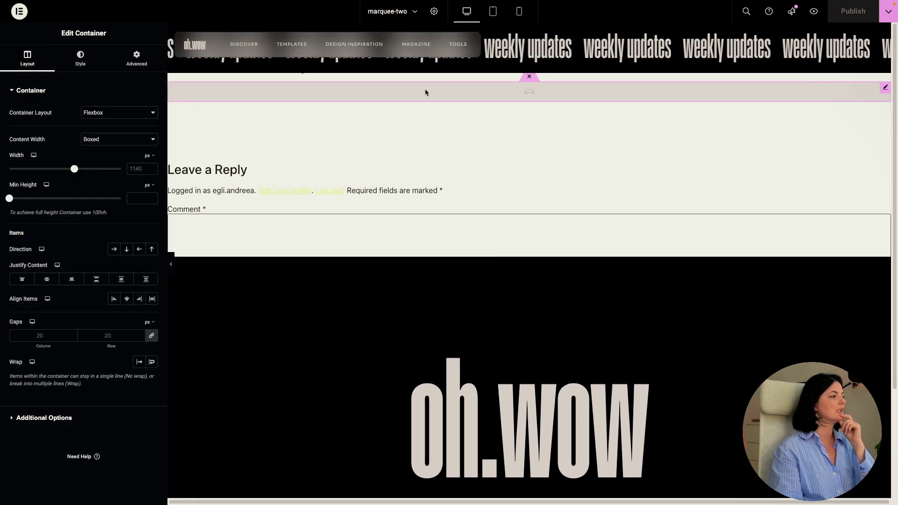
Step: Uncomment all of the ticker's Custom CSS and publish the restored positioning
{"action": "left_click", "coordinate": [421, 91]}
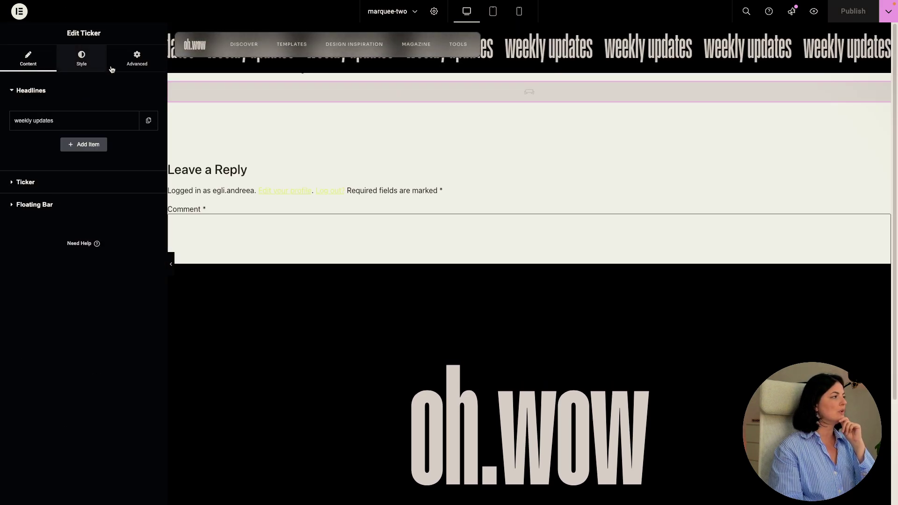
{"action": "left_click", "coordinate": [136, 59]}
{"action": "left_click", "coordinate": [36, 158]}
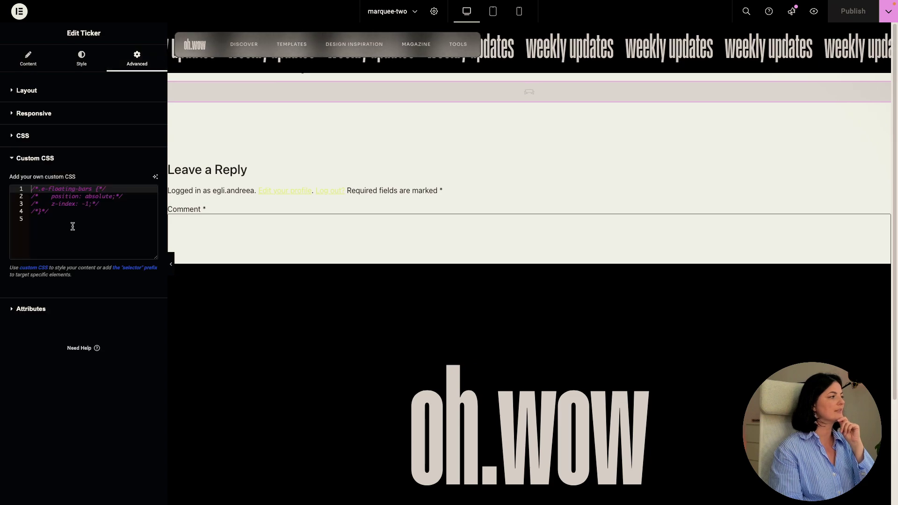
{"action": "left_click", "coordinate": [72, 226]}
{"action": "key", "text": "ctrl+a"}
{"action": "key", "text": "ctrl+slash"}
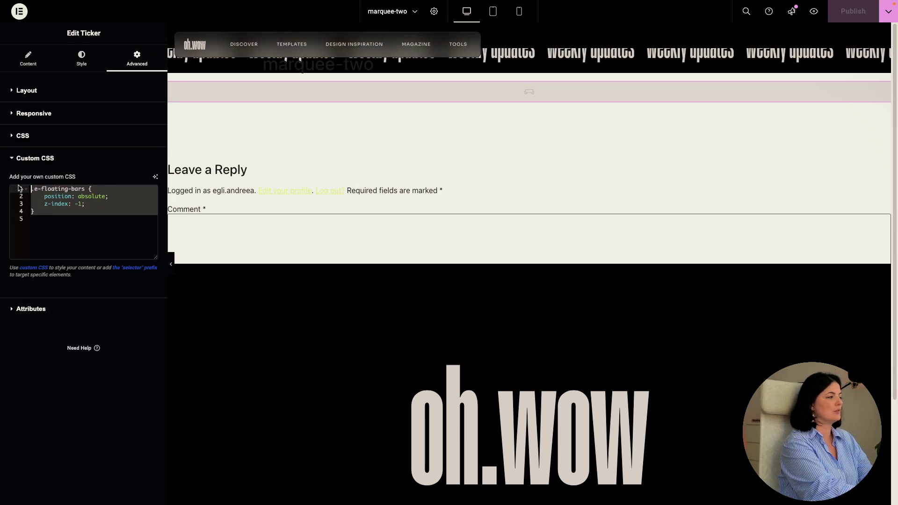
{"action": "left_click", "coordinate": [89, 237]}
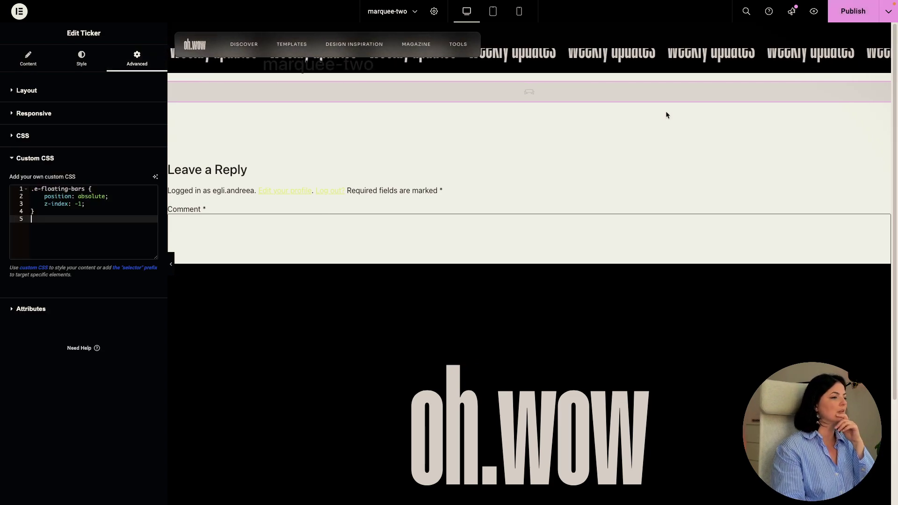
{"action": "left_click", "coordinate": [835, 12]}
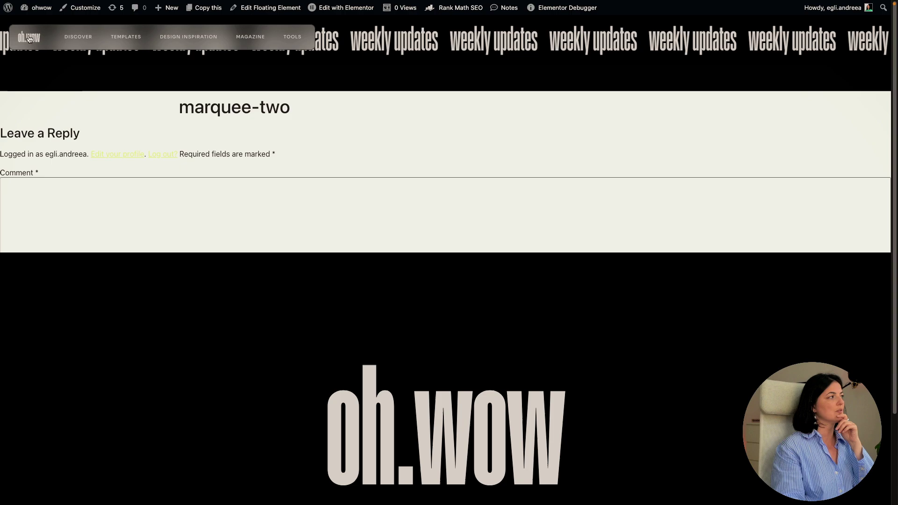
Step: Check the oh.wow home page for the ticker behind the tile grid
{"action": "left_click", "coordinate": [29, 37]}
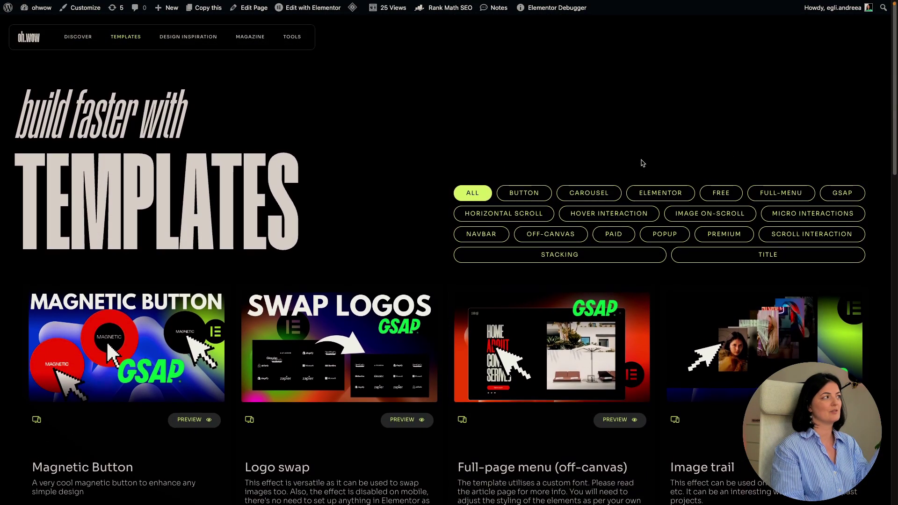
{"action": "left_click", "coordinate": [32, 39]}
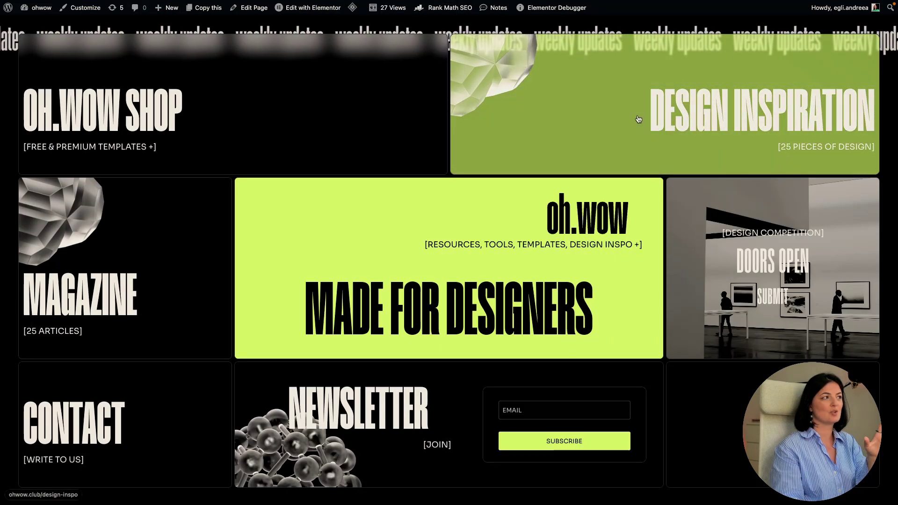